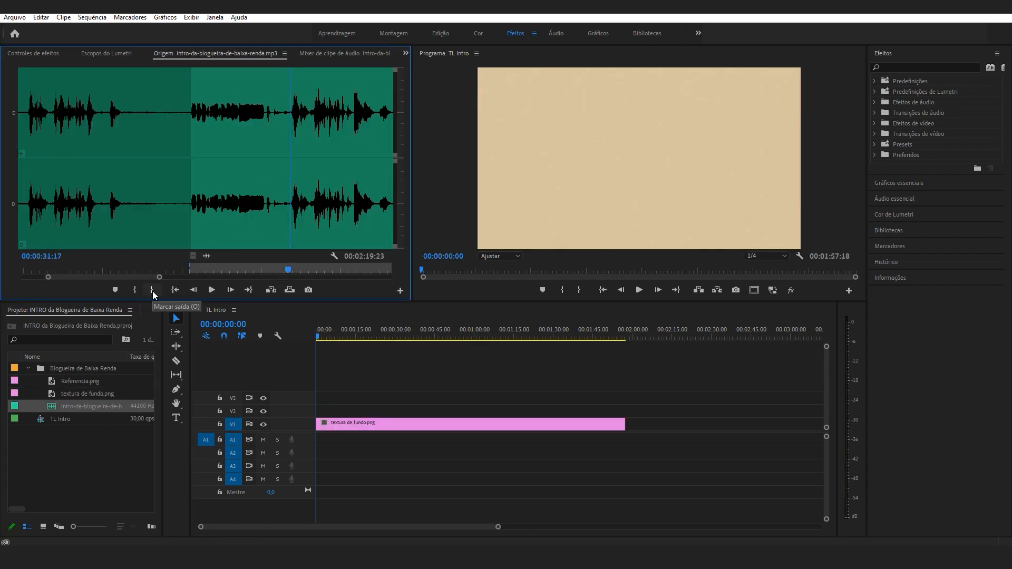
# Locate the end of the wanted passage in the source audio and mark its out point at 00:00:31:07.
pyautogui.moveTo(278, 264); pyautogui.dragTo(265, 267)
pyautogui.press('space')
pyautogui.press('space')
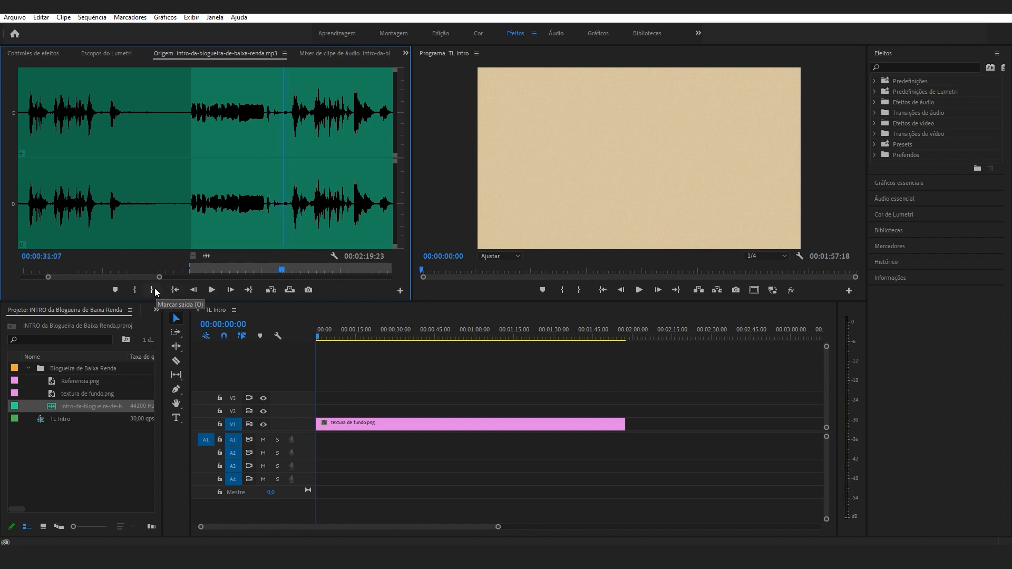
pyautogui.click(155, 289)
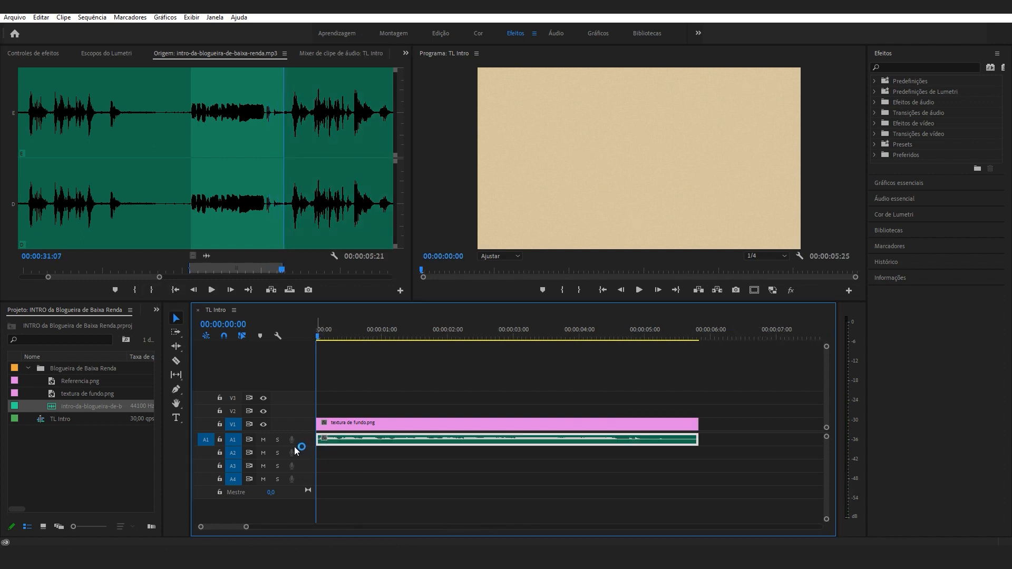
# Increase the height of tracks A1 and V1 and save the project.
pyautogui.doubleClick(301, 443)
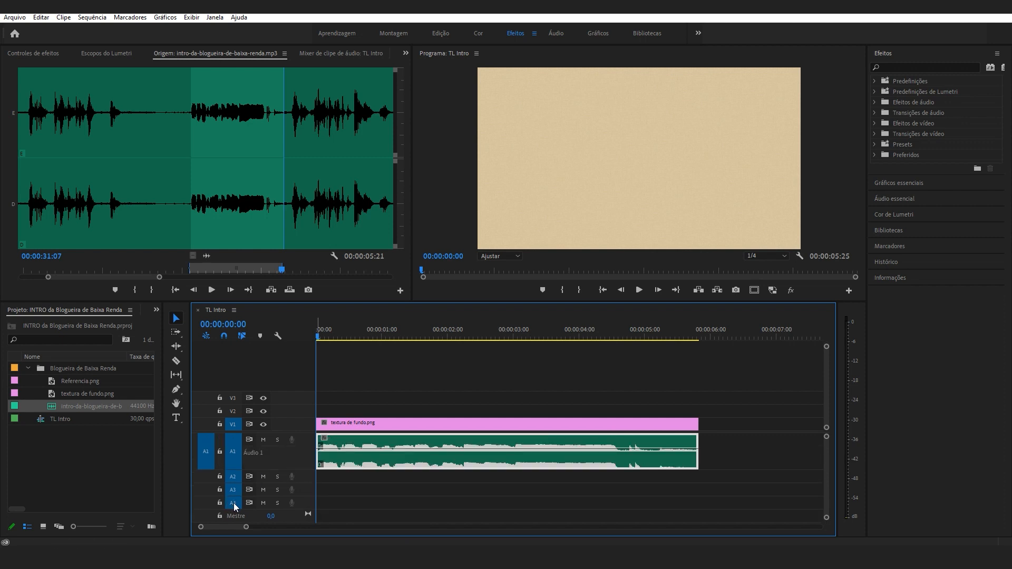
pyautogui.doubleClick(298, 425)
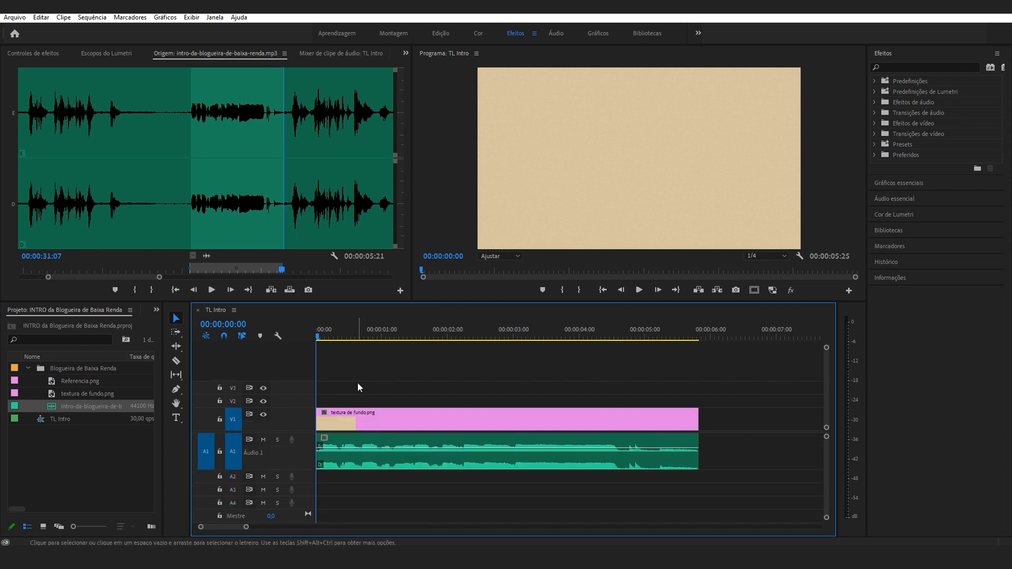
pyautogui.hotkey('ctrl', 's')
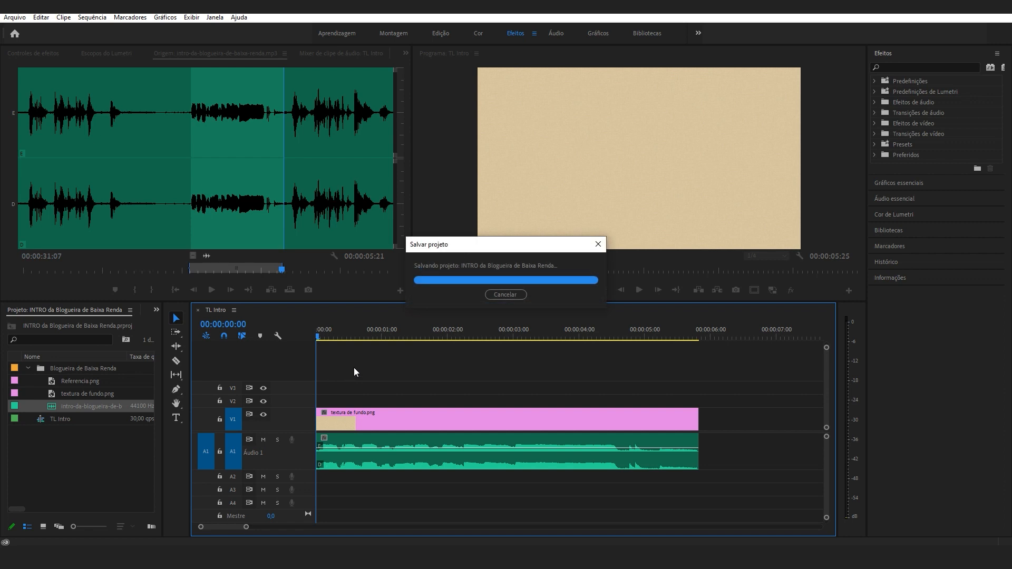
# Add a text title reading "Blogueira de Baixa Renda" over the background texture.
pyautogui.press('t')
pyautogui.click(543, 176)
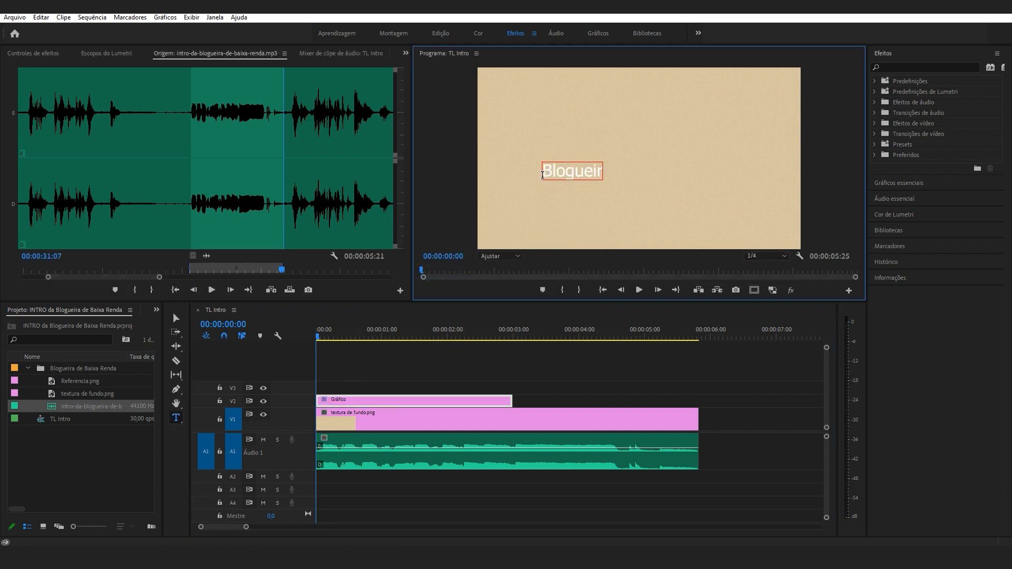
pyautogui.write('Blogueira de Baixa Renda')
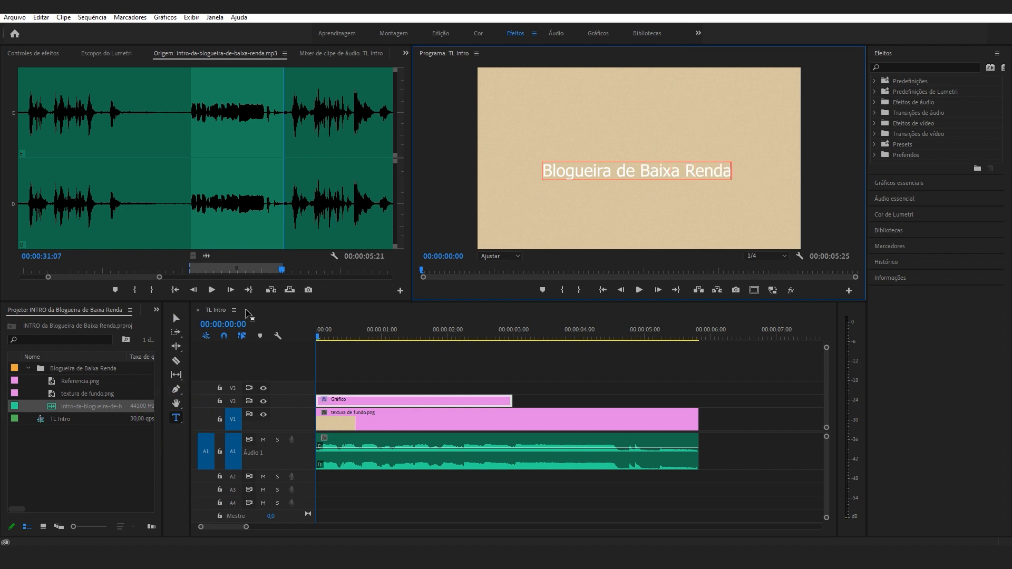
pyautogui.press('Escape')
# Show the title clip's text properties in the effect controls and move the title to the centre of the frame.
pyautogui.press('d')
pyautogui.click(33, 53)
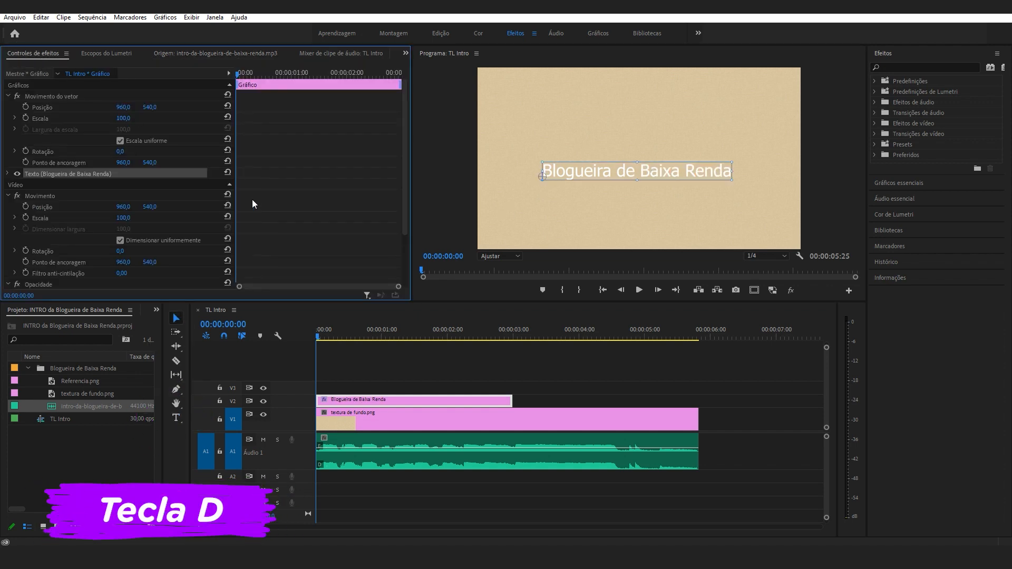
pyautogui.click(8, 174)
pyautogui.moveTo(600, 170); pyautogui.dragTo(692, 158)
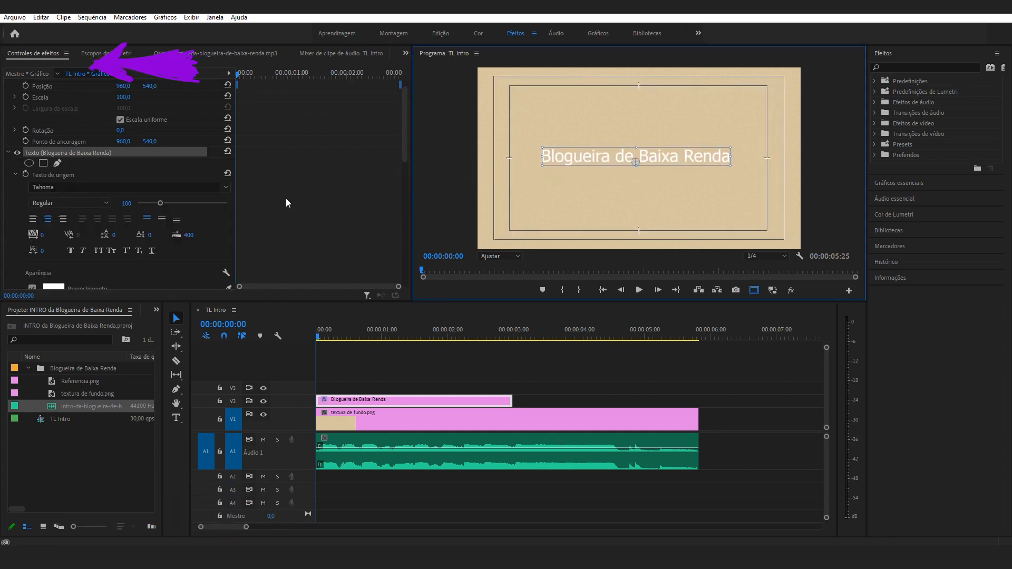
pyautogui.click(104, 185)
pyautogui.write('gramon')
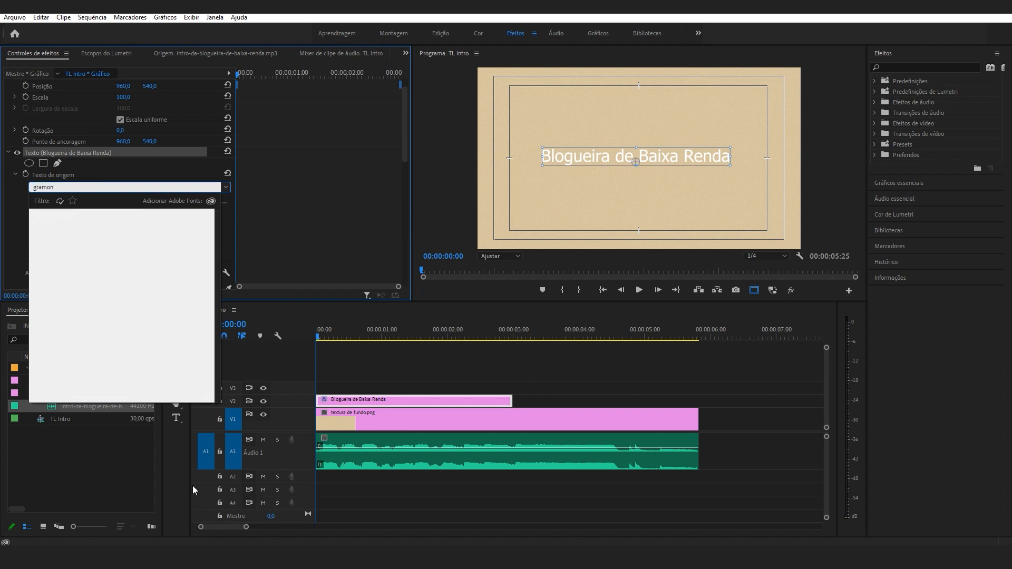
pyautogui.press('Escape')
# Set the title's font to ITC Garamond Ultra BT and sample its red fill colour from the reference image.
pyautogui.click(68, 186)
pyautogui.write('gara')
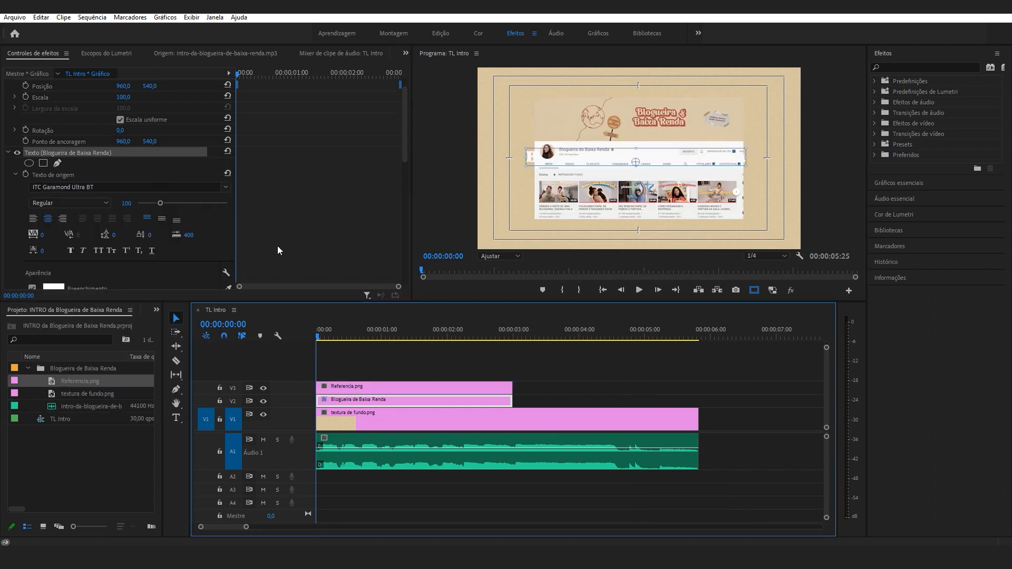
pyautogui.scroll(-2, 206, 256)
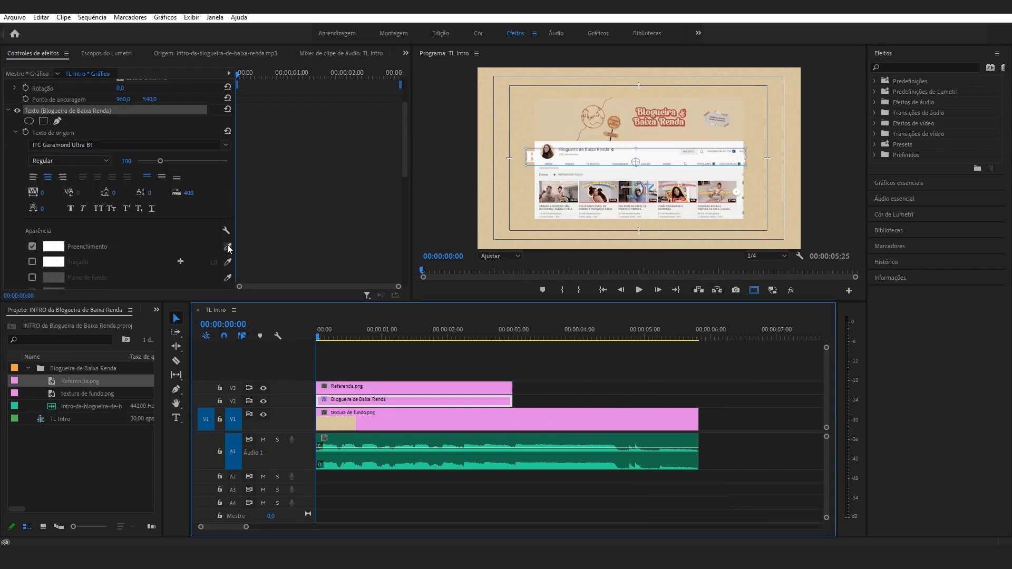
pyautogui.click(228, 247)
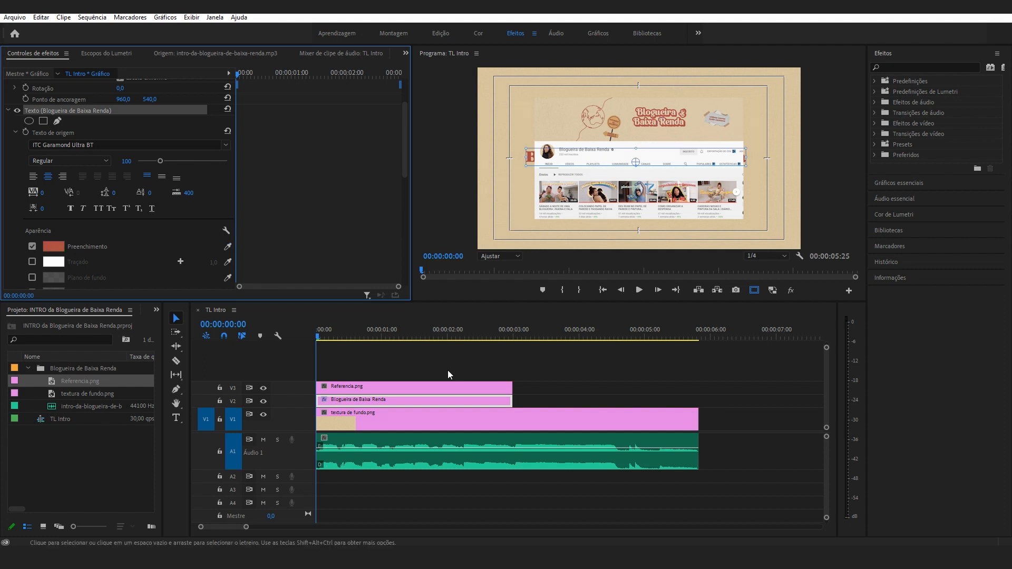
# Delete the Referencia.png clip from track V3.
pyautogui.click(413, 378)
pyautogui.click(401, 385)
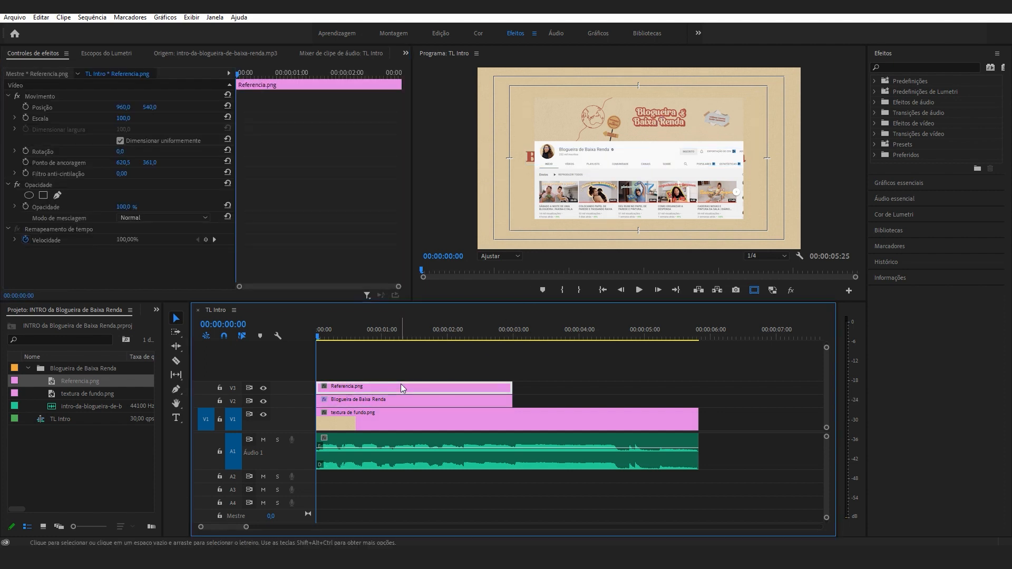
pyautogui.press('Delete')
# Add a shadow to the title text with a distance of about 7 and open the shadow's colour.
pyautogui.click(401, 400)
pyautogui.scroll(-1, 211, 254)
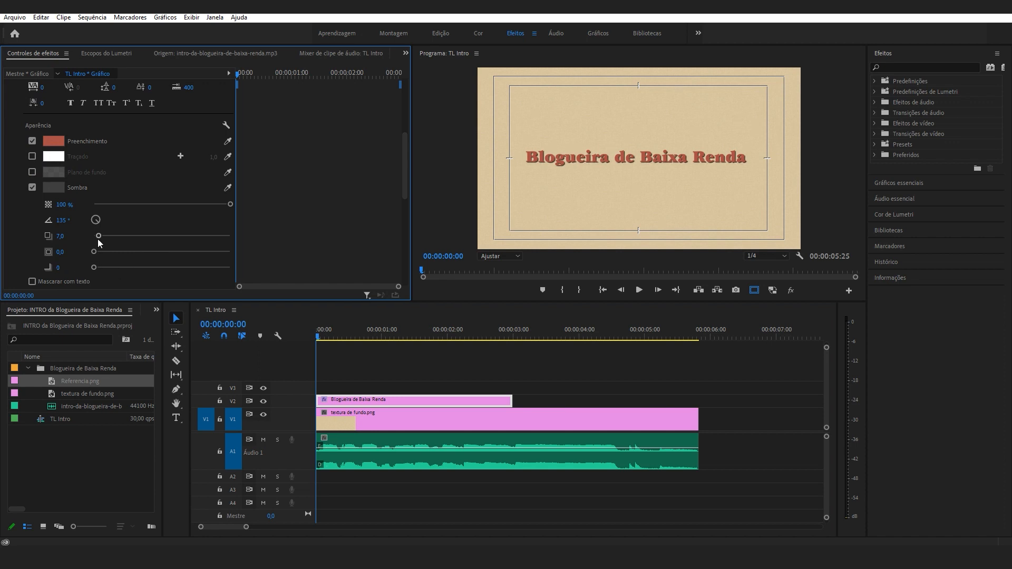
pyautogui.moveTo(98, 239); pyautogui.dragTo(99, 238)
pyautogui.click(58, 189)
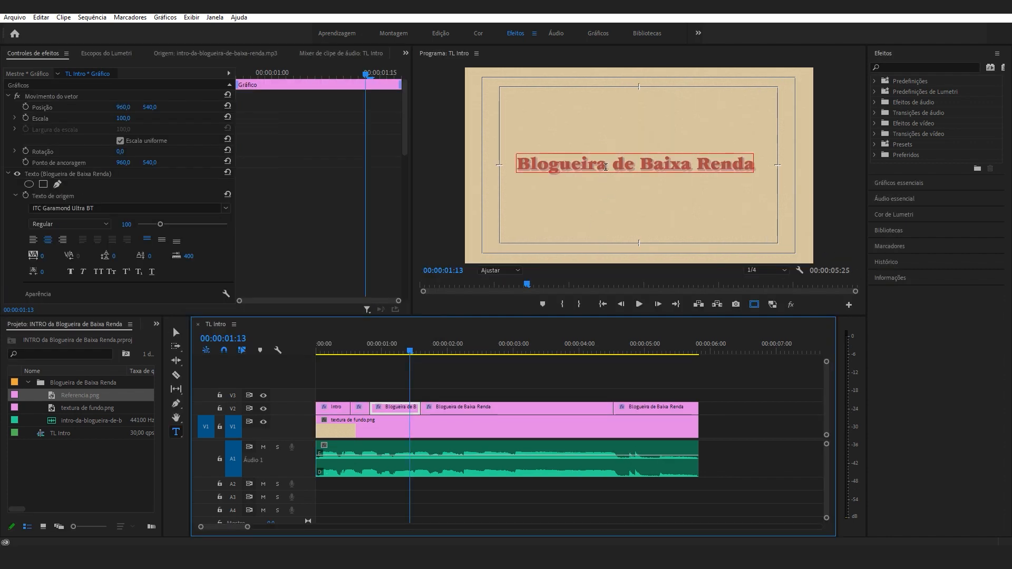
# Remove " de Baixa Renda" from the title clip at 00:00:01:13 so its text reads "Blogueira".
pyautogui.click(783, 180)
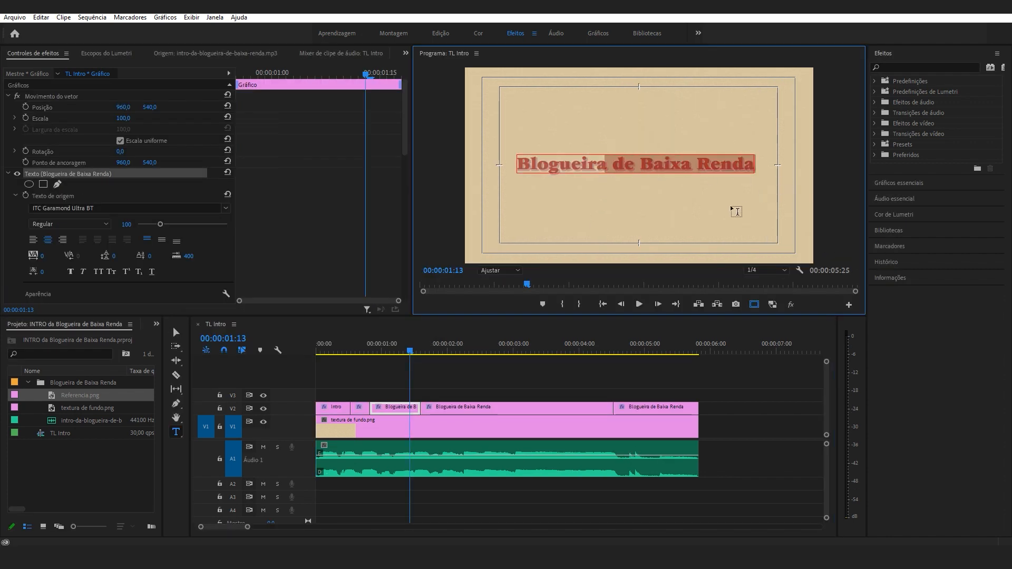
pyautogui.press('BackSpace')
pyautogui.click(477, 389)
# Check the title section following the "Blogueira" clip against the audio and split it into word-length clips.
pyautogui.press('Right')
pyautogui.press('Right')
pyautogui.press('Right')
pyautogui.press('Right')
pyautogui.press('Right')
pyautogui.press('Right')
pyautogui.press('Right')
pyautogui.press('Right')
pyautogui.press('Right')
pyautogui.press('Right')
pyautogui.press('Right')
pyautogui.press('Right')
pyautogui.press('Right')
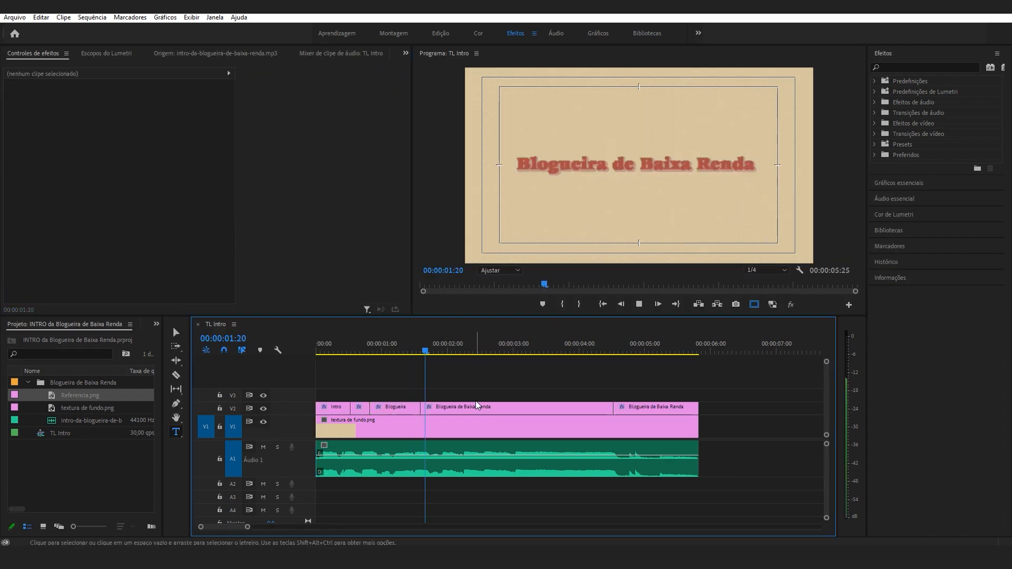
pyautogui.click(461, 424)
pyautogui.press('v')
pyautogui.moveTo(460, 349); pyautogui.dragTo(612, 349)
pyautogui.moveTo(485, 351); pyautogui.dragTo(404, 350)
pyautogui.press('space')
pyautogui.press('space')
# Shorten the text of the small title clip at 00:00:01:22 to "de".
pyautogui.click(429, 408)
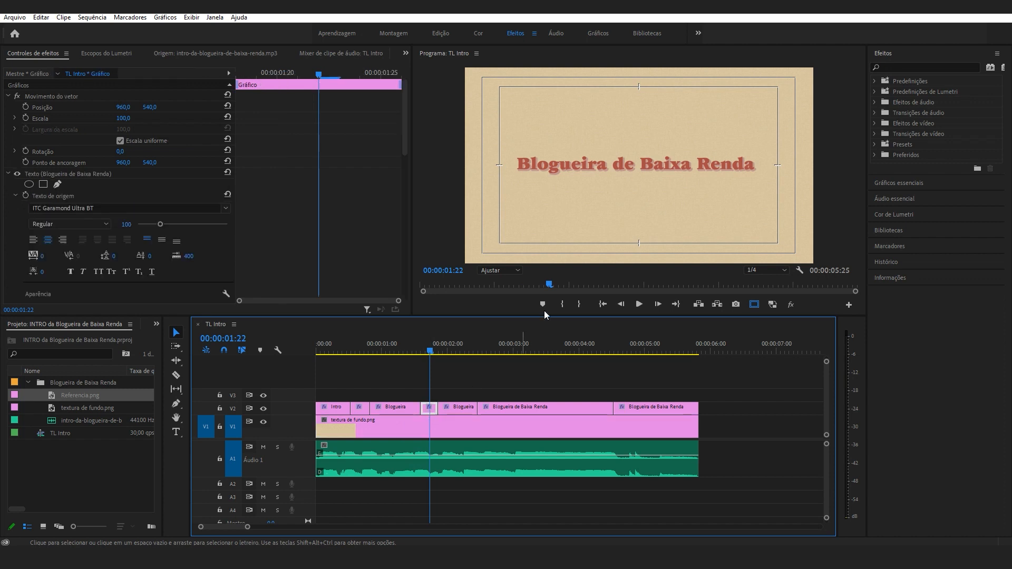
pyautogui.press('t')
pyautogui.click(606, 166)
pyautogui.moveTo(605, 166); pyautogui.dragTo(501, 169)
pyautogui.press('BackSpace')
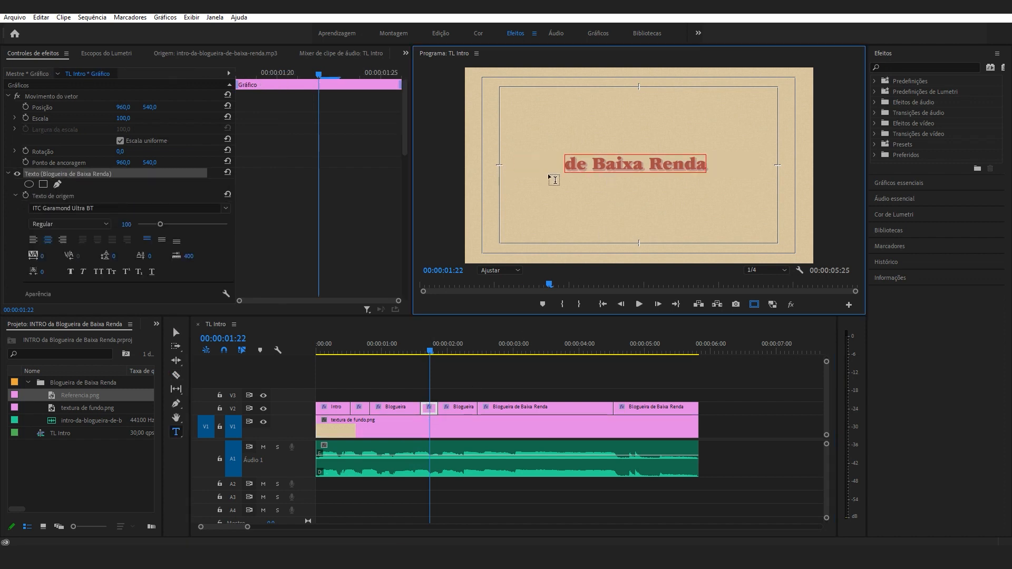
pyautogui.moveTo(590, 165); pyautogui.dragTo(759, 180)
pyautogui.press('BackSpace')
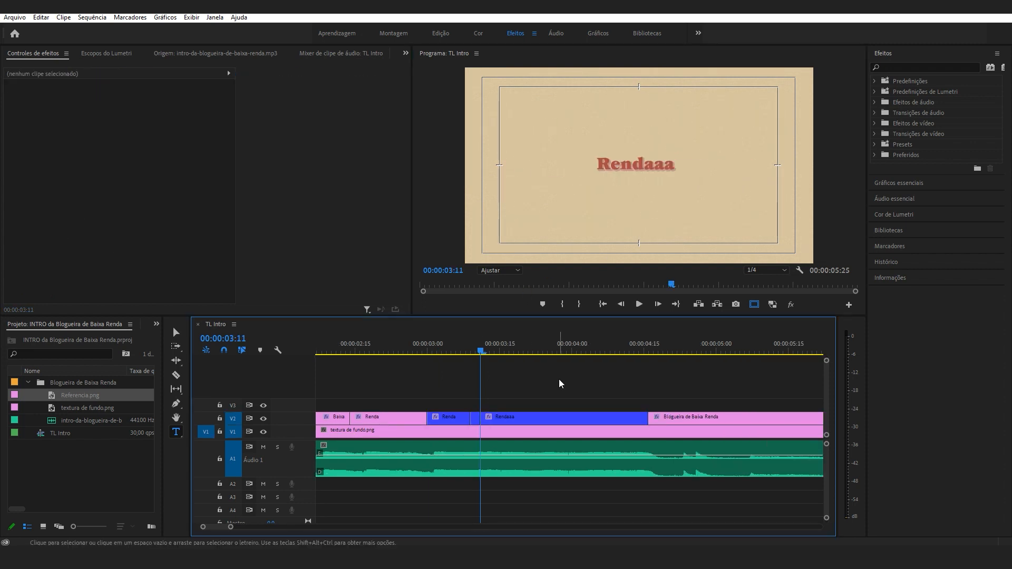
# Split the "Rendaaa" clip at 00:00:03:13 and append one "a" to the text of the following piece.
pyautogui.press('Right')
pyautogui.press('Right')
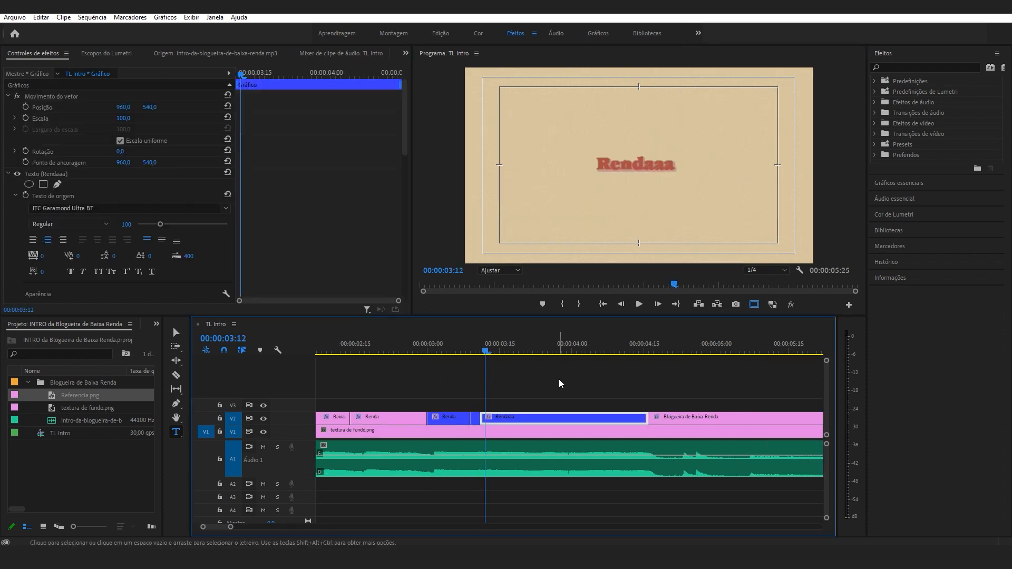
pyautogui.press('c')
pyautogui.click(490, 418)
pyautogui.press('v')
pyautogui.click(505, 416)
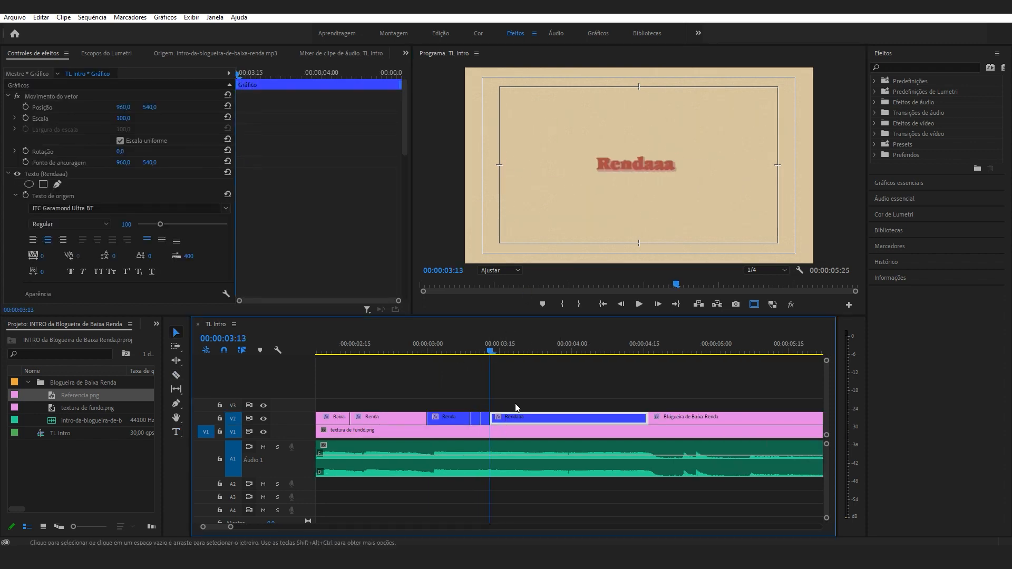
pyautogui.press('t')
pyautogui.click(672, 165)
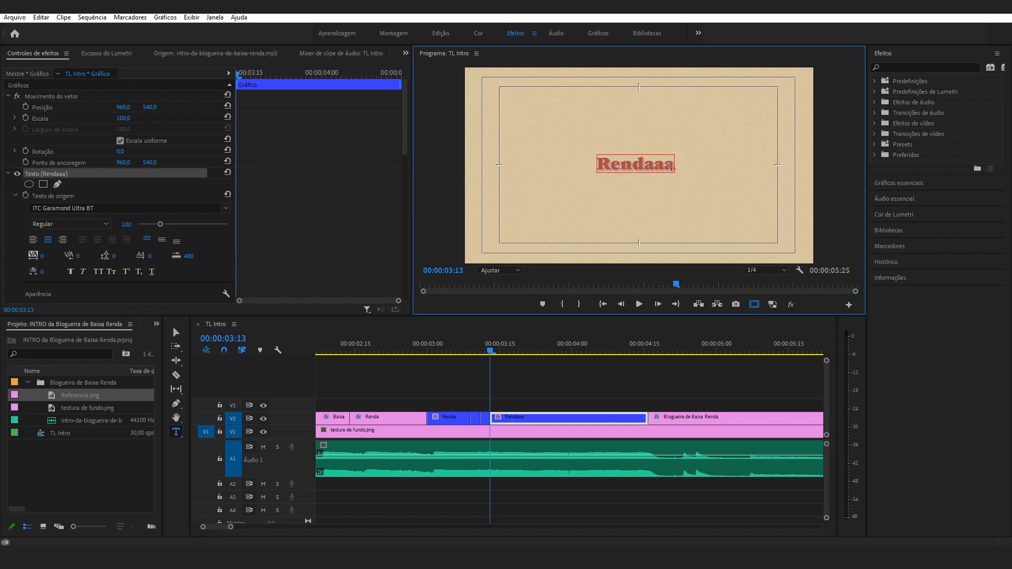
pyautogui.write('a')
pyautogui.click(538, 389)
# Split the stretched "Renda" clip twice more at two-frame intervals and append another "a" to the last piece's text.
pyautogui.press('Right')
pyautogui.press('Right')
pyautogui.hotkey('ctrl', 'k')
pyautogui.press('Right')
pyautogui.press('Right')
pyautogui.press('c')
pyautogui.click(509, 417)
pyautogui.press('v')
pyautogui.click(532, 417)
pyautogui.press('t')
pyautogui.click(681, 166)
pyautogui.write('a')
pyautogui.click(567, 388)
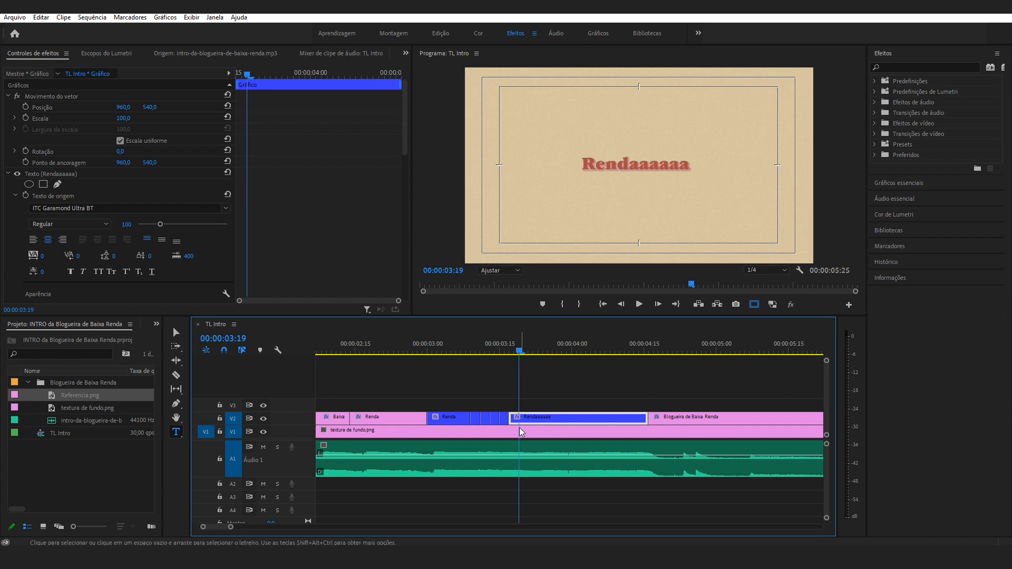
# Lengthen the "Renda" text by one "a" per piece up to 00:00:03:21 and split the remainder up to 00:00:03:25.
pyautogui.write('aa')
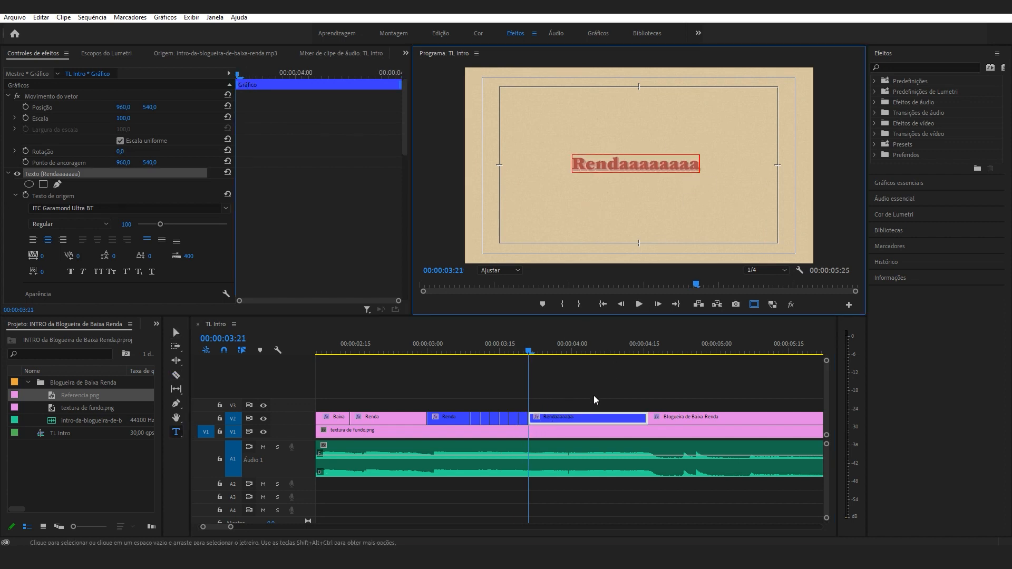
pyautogui.click(588, 399)
pyautogui.press('Right')
pyautogui.press('Right')
pyautogui.press('d')
pyautogui.press('c')
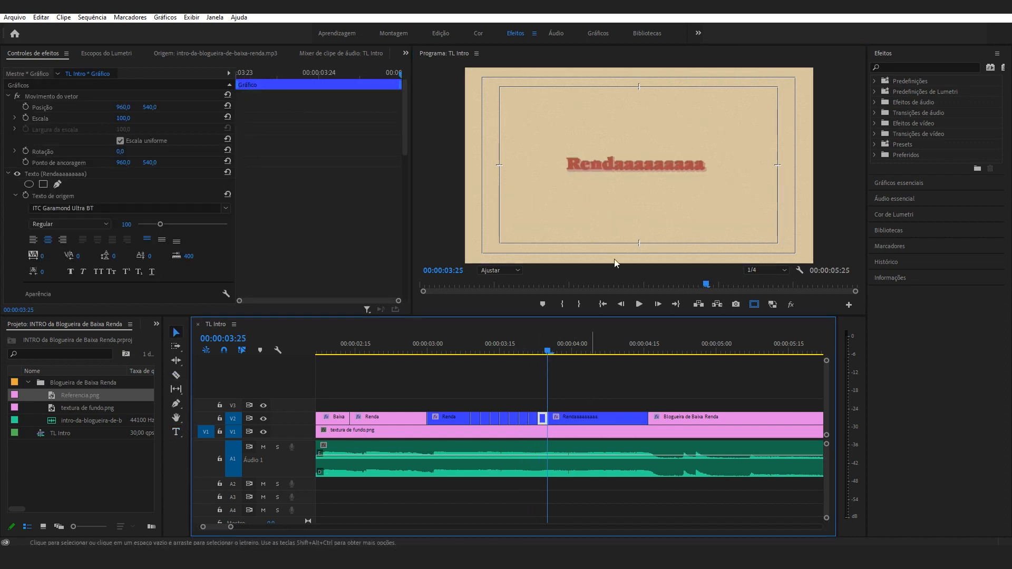
pyautogui.click(657, 164)
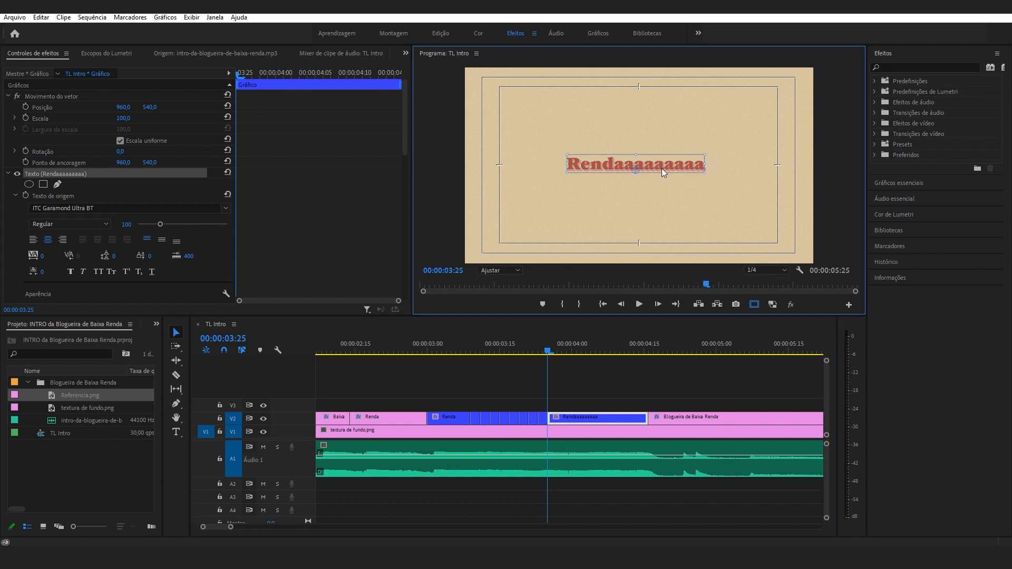
# Split the last "Renda" piece at 00:00:03:27 and place the cursor at the end of its text for another "a".
pyautogui.press('Right')
pyautogui.press('Right')
pyautogui.press('t')
pyautogui.hotkey('ctrl', 'k')
pyautogui.click(704, 167)
pyautogui.click(704, 167)
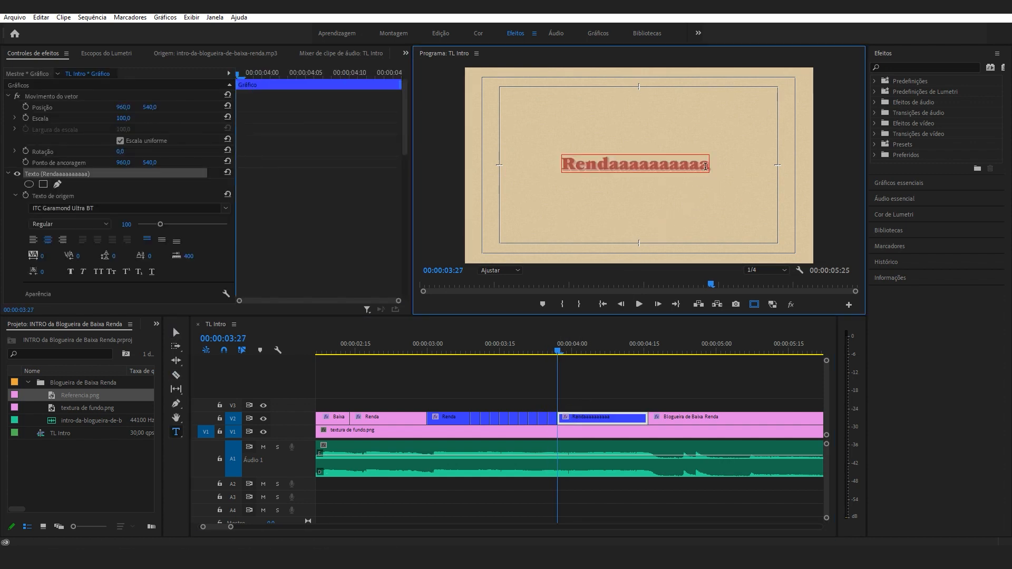
# Set the final title's starting scale keyframe at 00:00:04:22 to 90 and preview the animation.
pyautogui.click(131, 116)
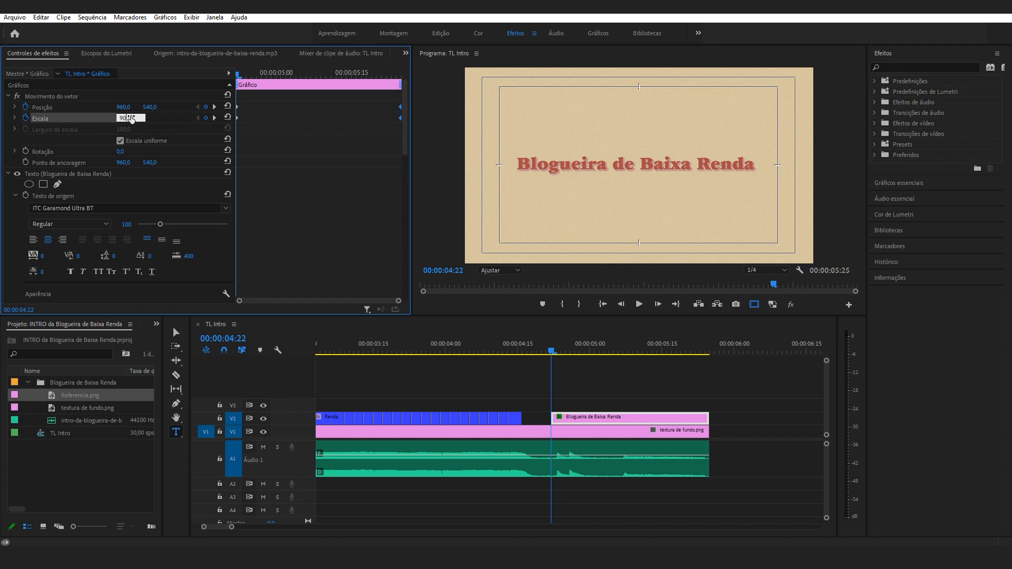
pyautogui.press('Return')
pyautogui.press('space')
pyautogui.press('space')
# Move the final title's first position and scale keyframes to 00:00:05:16 and set the scale to 95.
pyautogui.moveTo(237, 107); pyautogui.dragTo(357, 118)
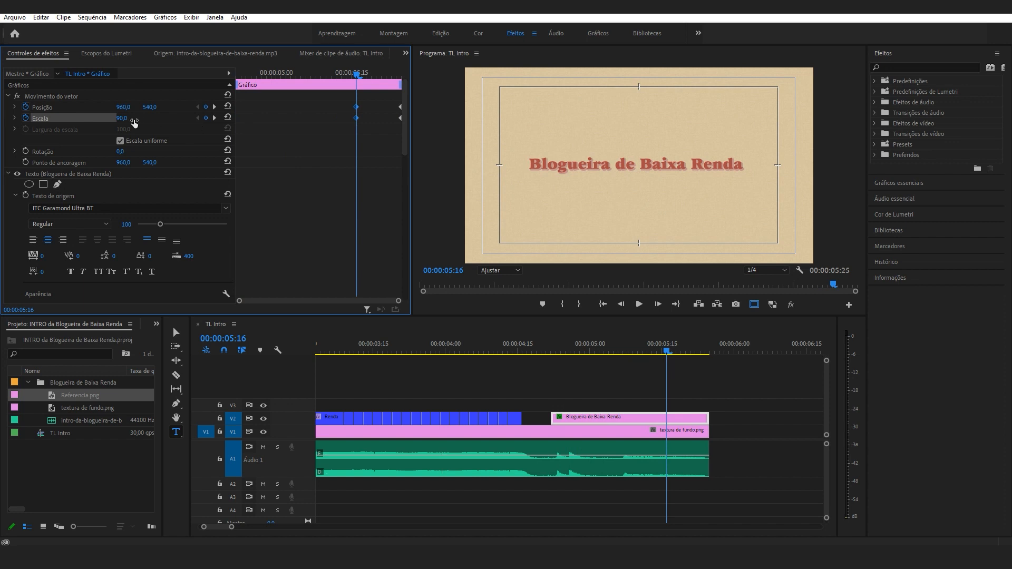
pyautogui.write('95')
pyautogui.press('Return')
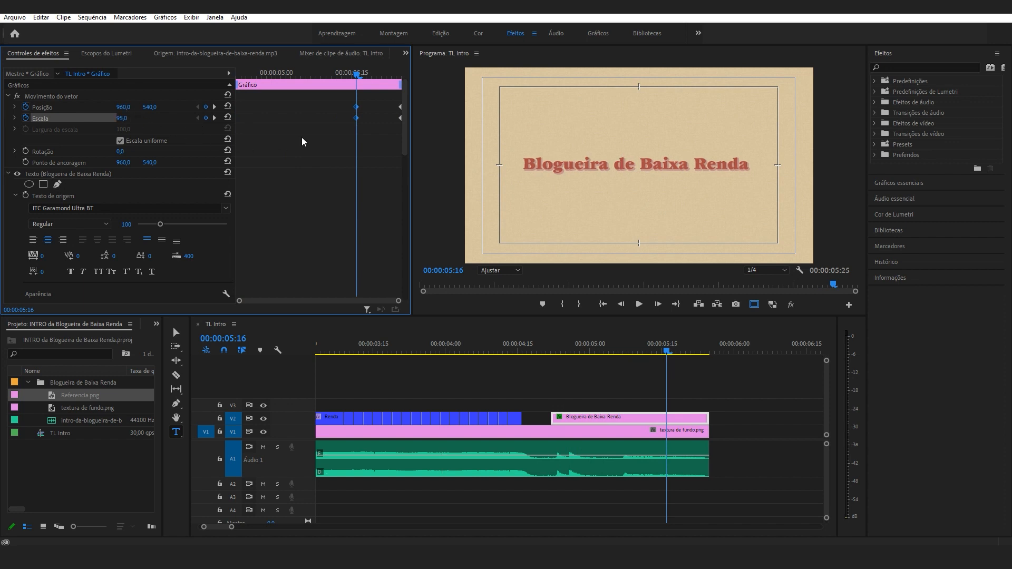
# Play back the end of the intro to check the title animation and save the project.
pyautogui.press('space')
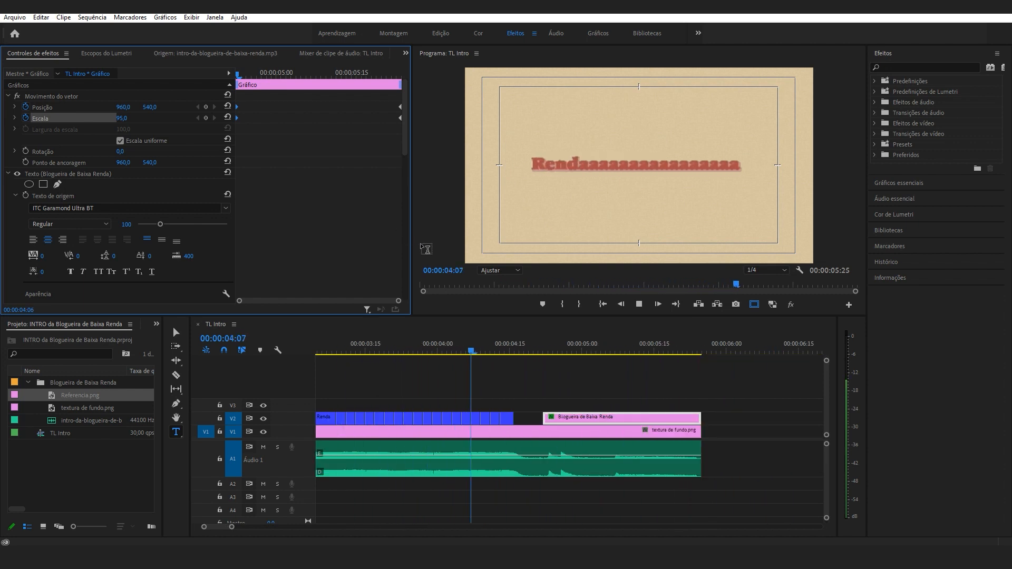
pyautogui.press('space')
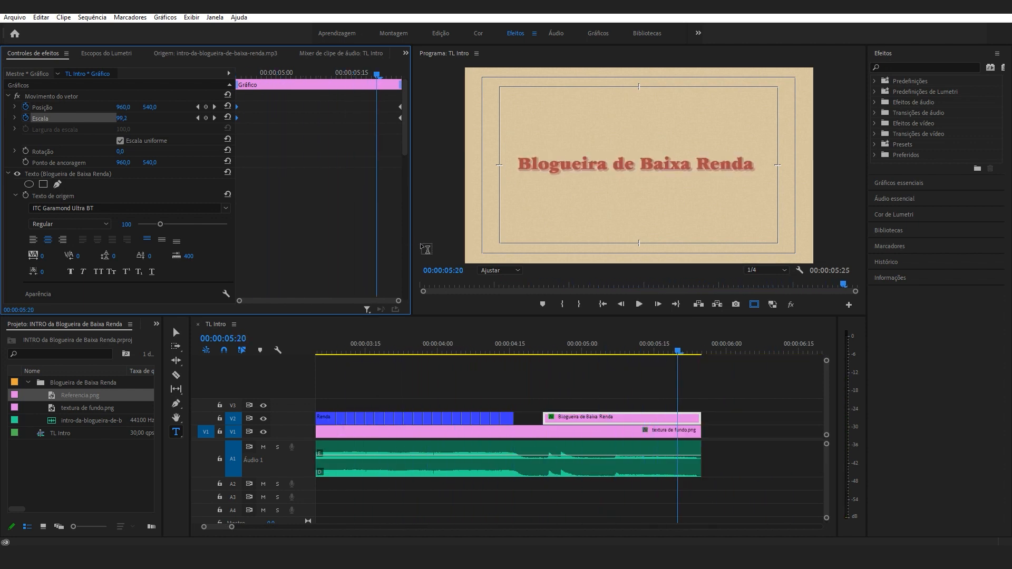
pyautogui.hotkey('ctrl', 's')
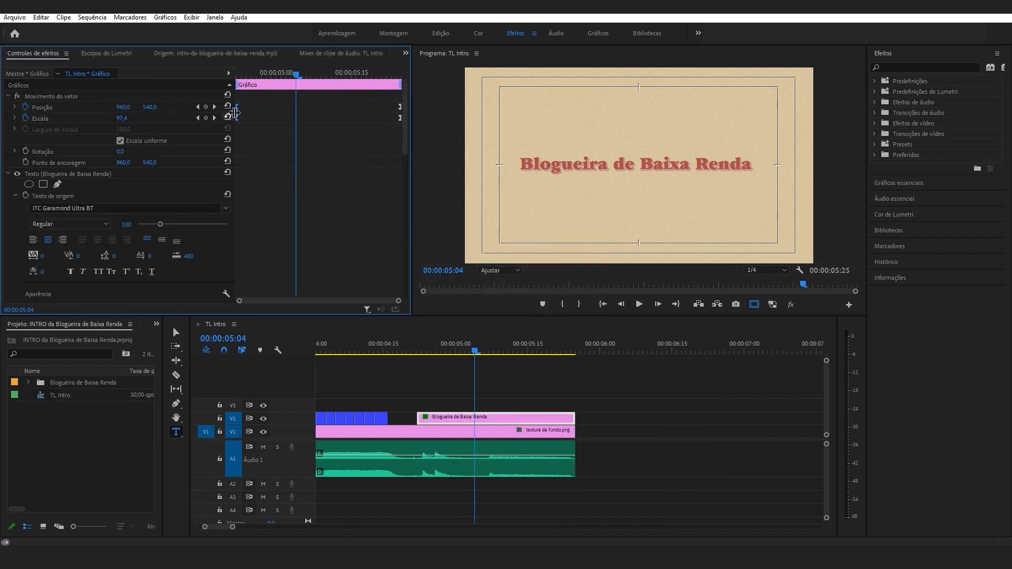
# Set the temporal interpolation of the final title's position and scale keyframes to automatic Bézier (Bézier automático).
pyautogui.rightClick(402, 123)
pyautogui.moveTo(464, 207)
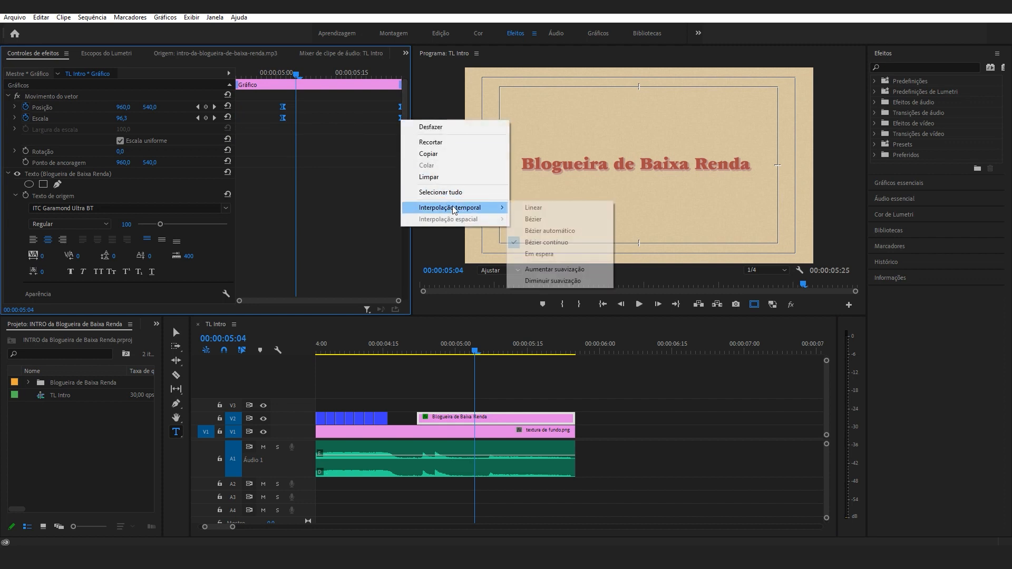
pyautogui.click(548, 230)
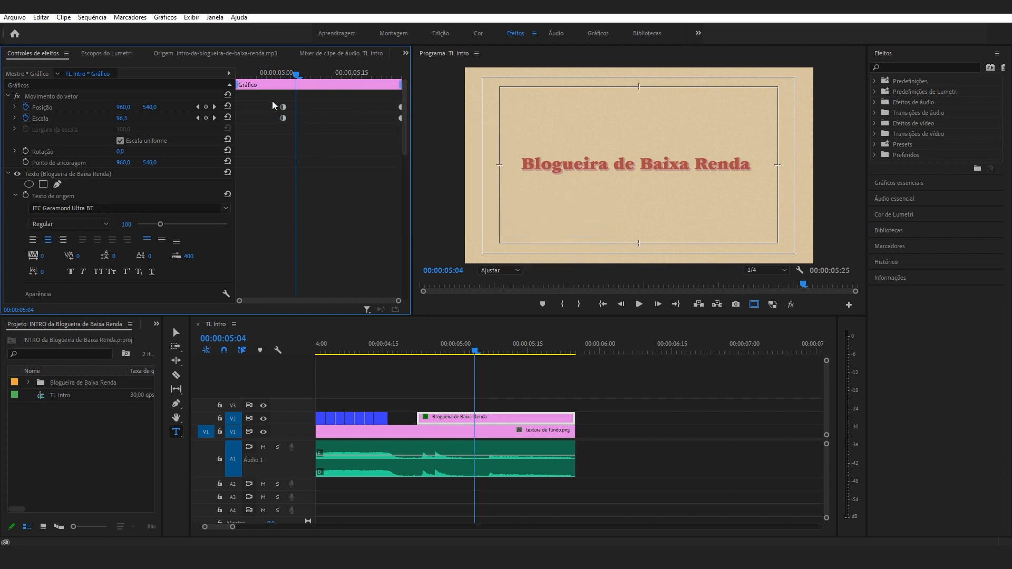
# Preview the closing title's smoothed animation, save the project, and play back from the last "Renda" pieces into the final title.
pyautogui.click(413, 347)
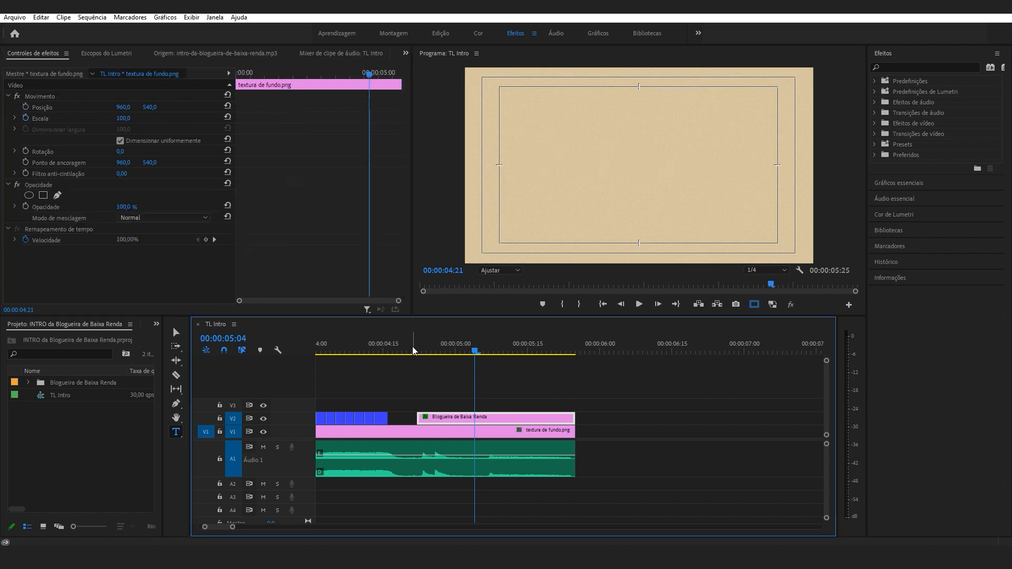
pyautogui.press('space')
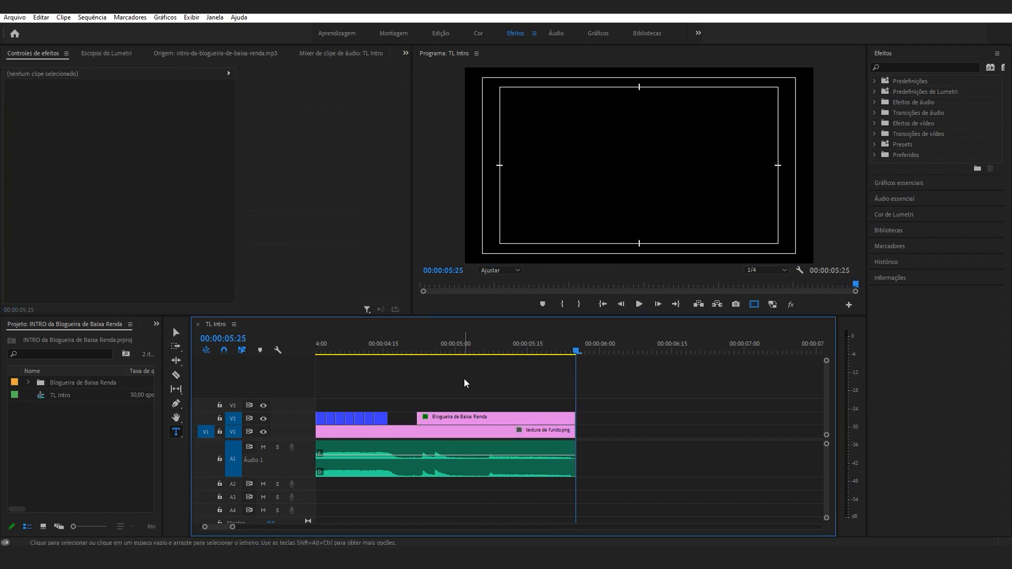
pyautogui.hotkey('ctrl', 's')
pyautogui.press('space')
pyautogui.click(524, 350)
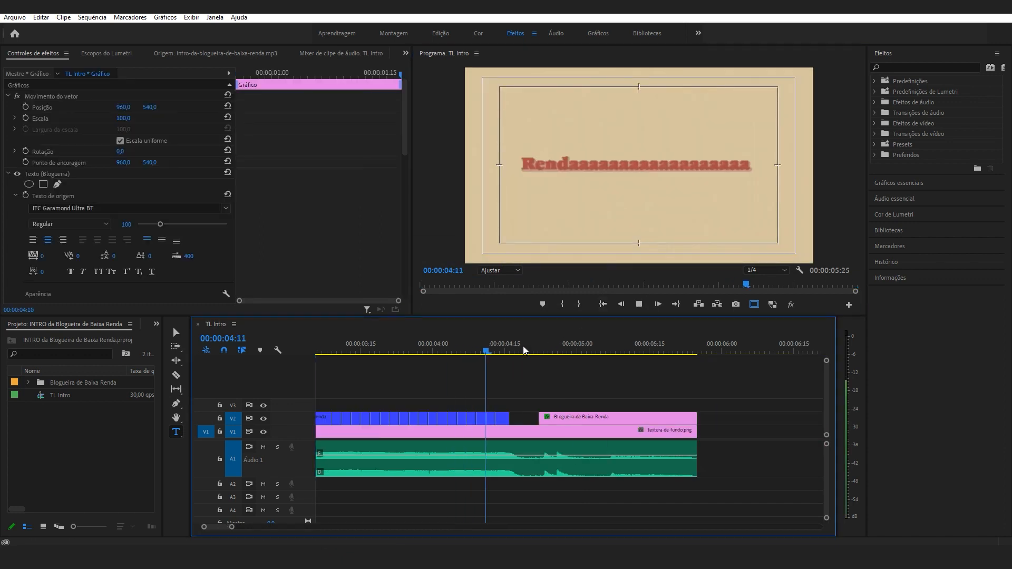
pyautogui.press('space')
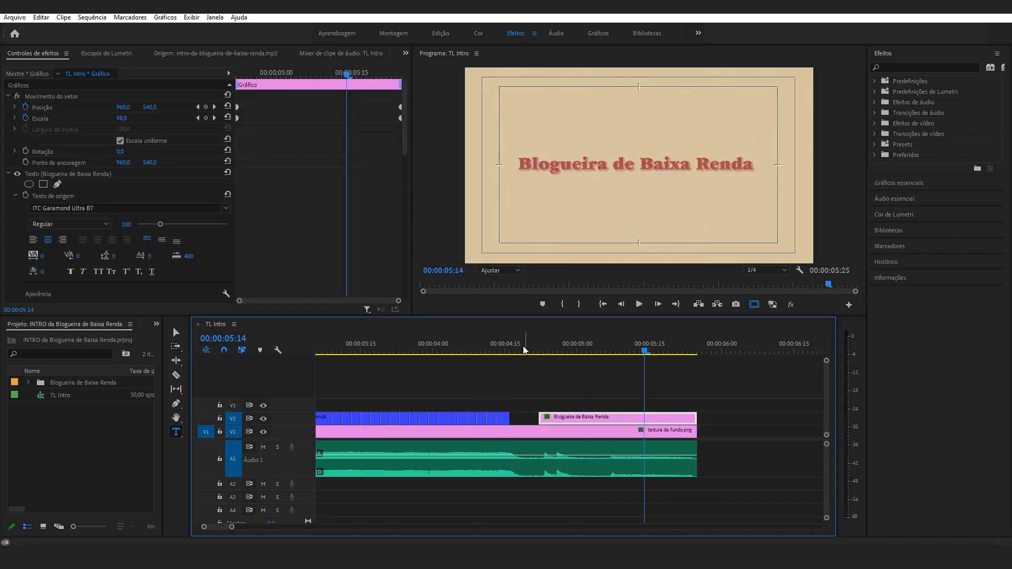
# Create a 1920 × 1080 colour matte at 30 fps in the project and set its colour to golden yellow F4C35D.
pyautogui.click(603, 304)
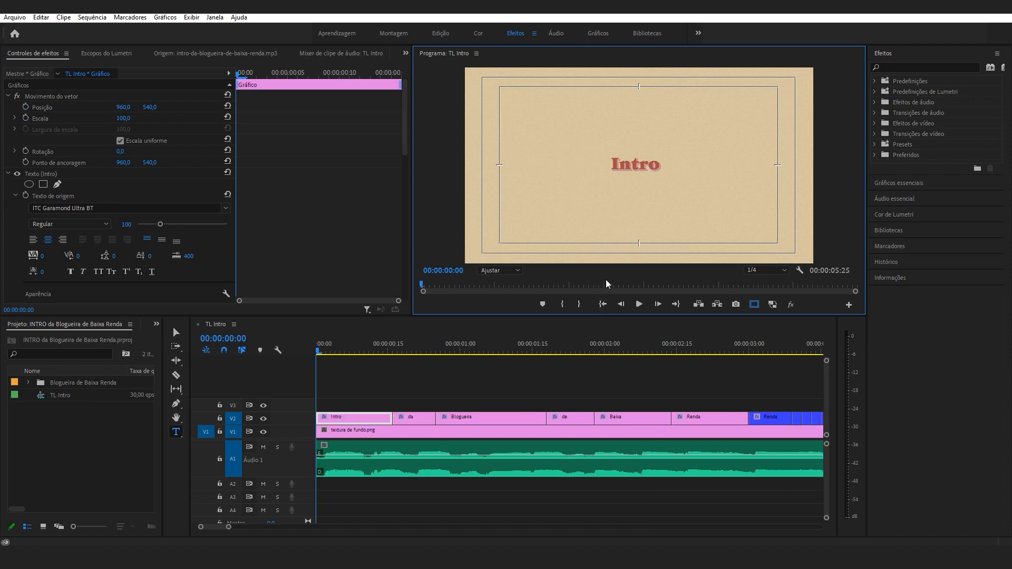
pyautogui.moveTo(229, 527); pyautogui.dragTo(250, 529)
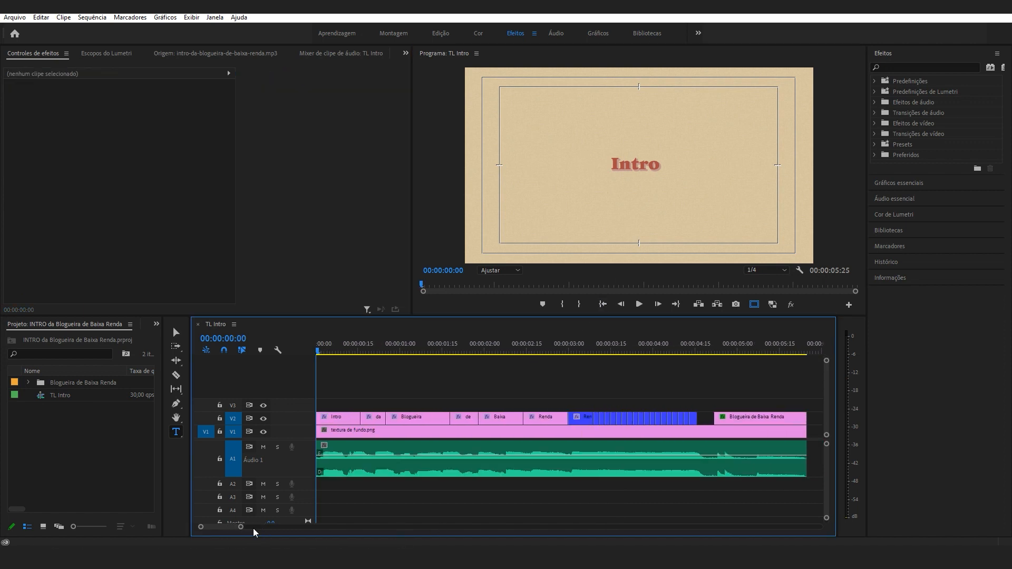
pyautogui.rightClick(109, 425)
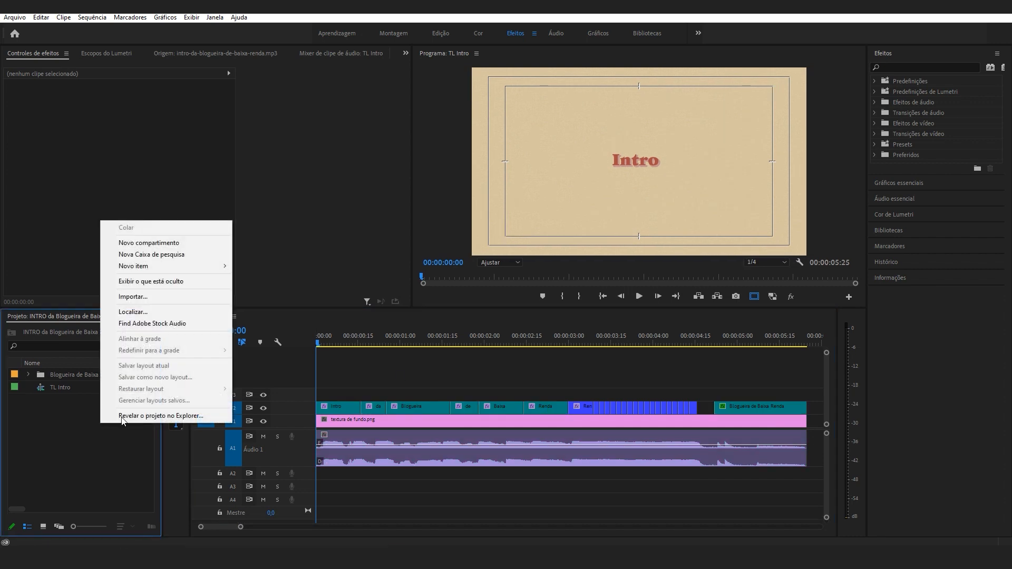
pyautogui.moveTo(174, 267)
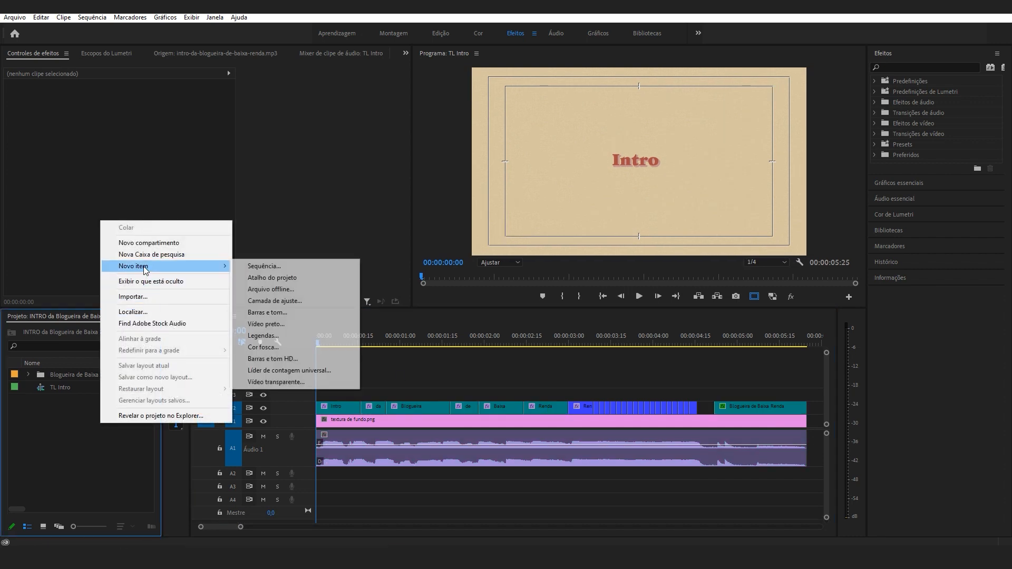
pyautogui.click(283, 347)
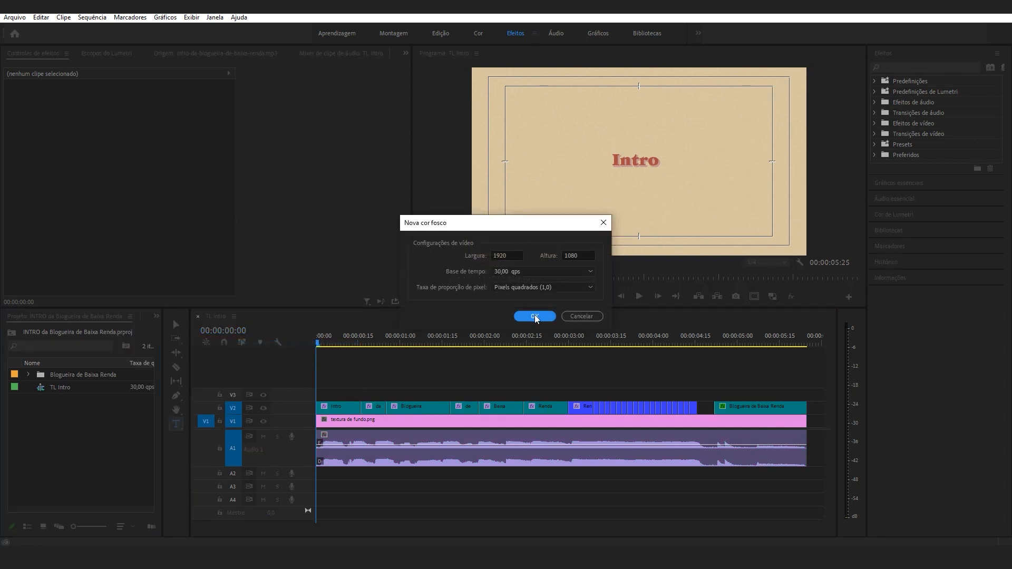
pyautogui.click(535, 316)
pyautogui.click(427, 345)
pyautogui.click(610, 219)
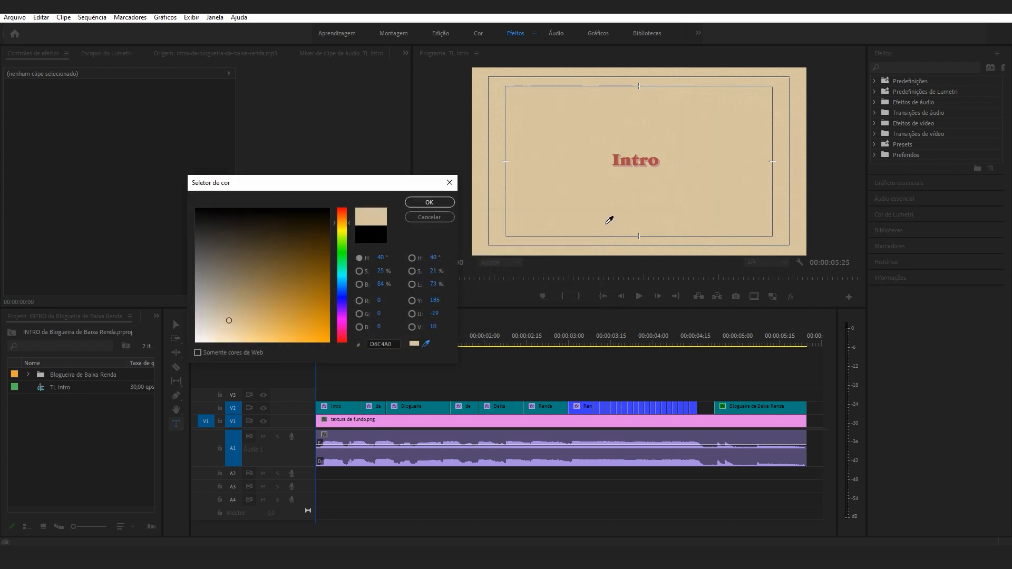
pyautogui.moveTo(246, 322); pyautogui.dragTo(277, 335)
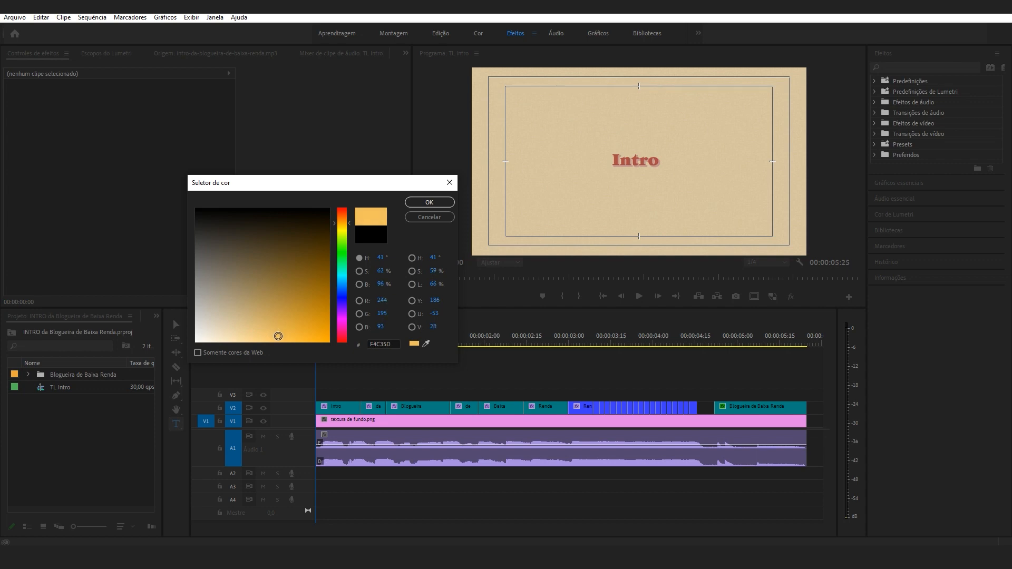
pyautogui.click(421, 205)
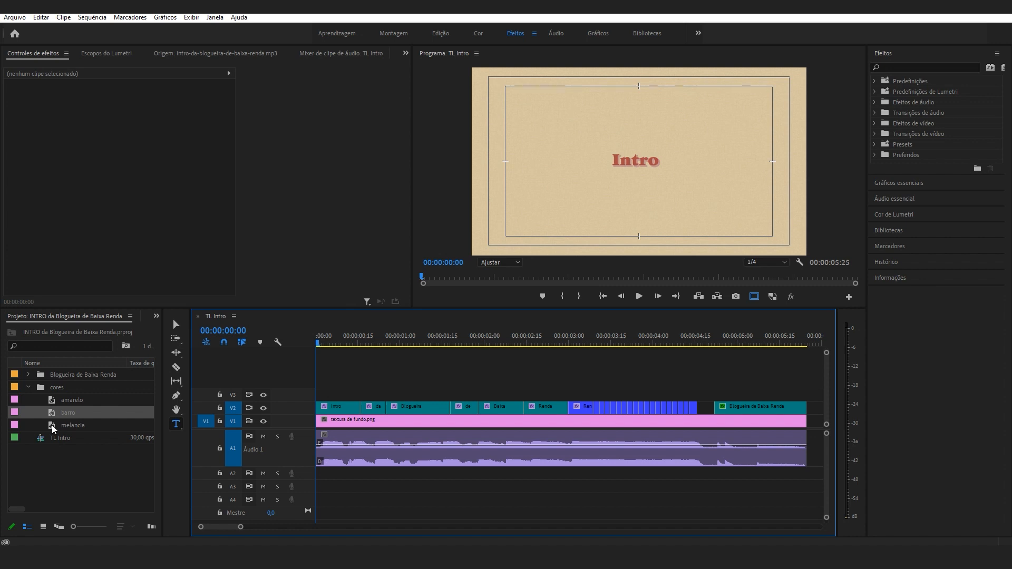
# Place the melancia matte on track V3 at the sequence start and extend it to just past the start of the final title.
pyautogui.moveTo(52, 429); pyautogui.dragTo(310, 393)
pyautogui.press('-')
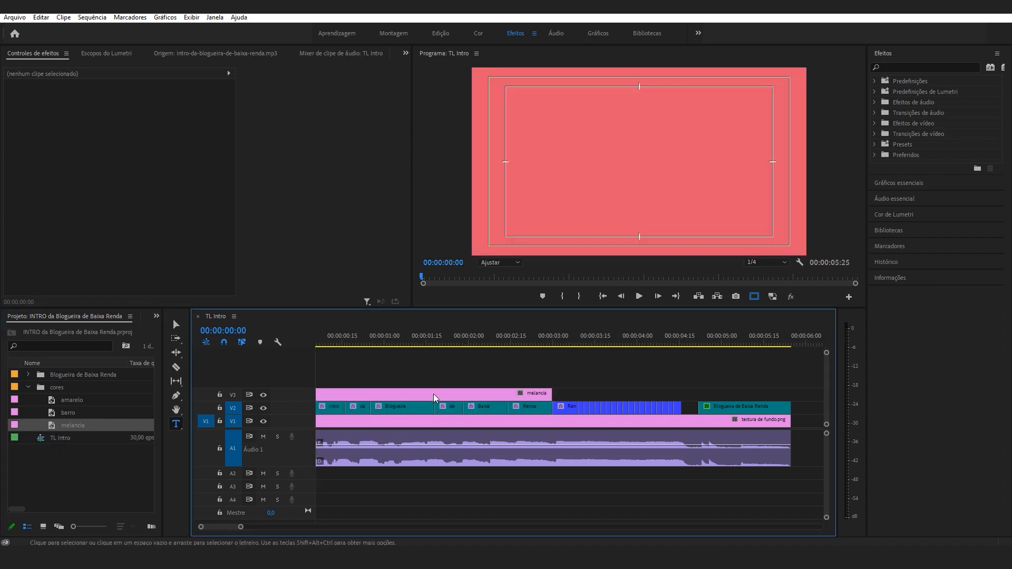
pyautogui.moveTo(245, 530); pyautogui.dragTo(252, 530)
pyautogui.moveTo(488, 394); pyautogui.dragTo(595, 393)
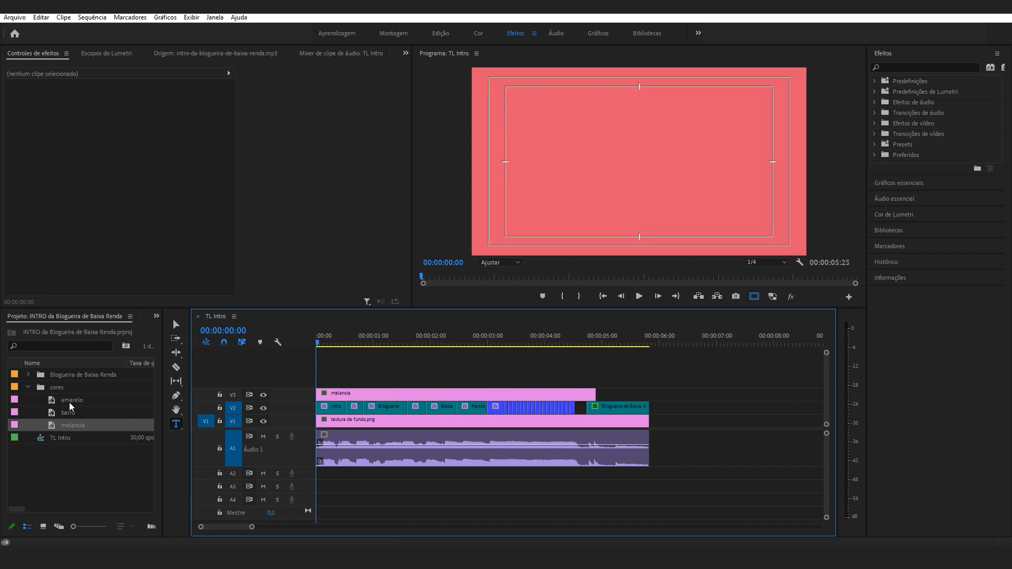
# Add the barro matte on V4 and the amarelo matte on V5, both starting at zero and ending level with the melancia clip.
pyautogui.moveTo(73, 402); pyautogui.dragTo(681, 365)
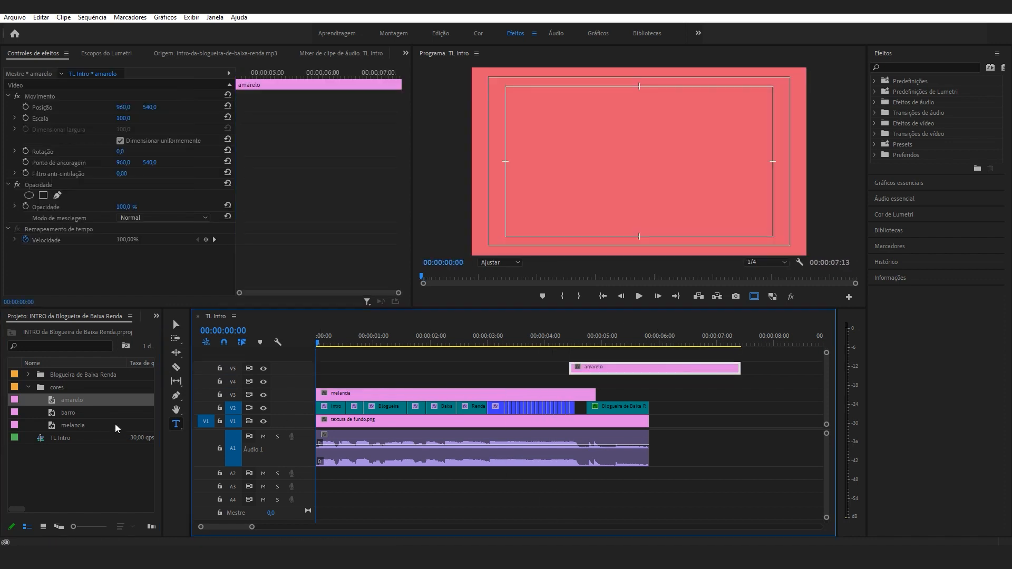
pyautogui.moveTo(73, 416); pyautogui.dragTo(322, 381)
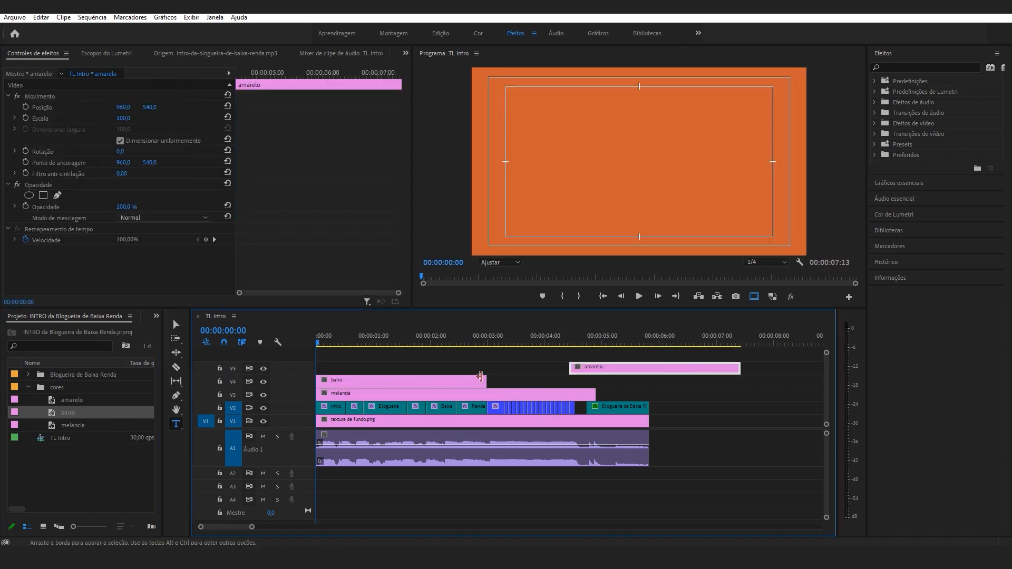
pyautogui.moveTo(527, 376); pyautogui.dragTo(315, 369)
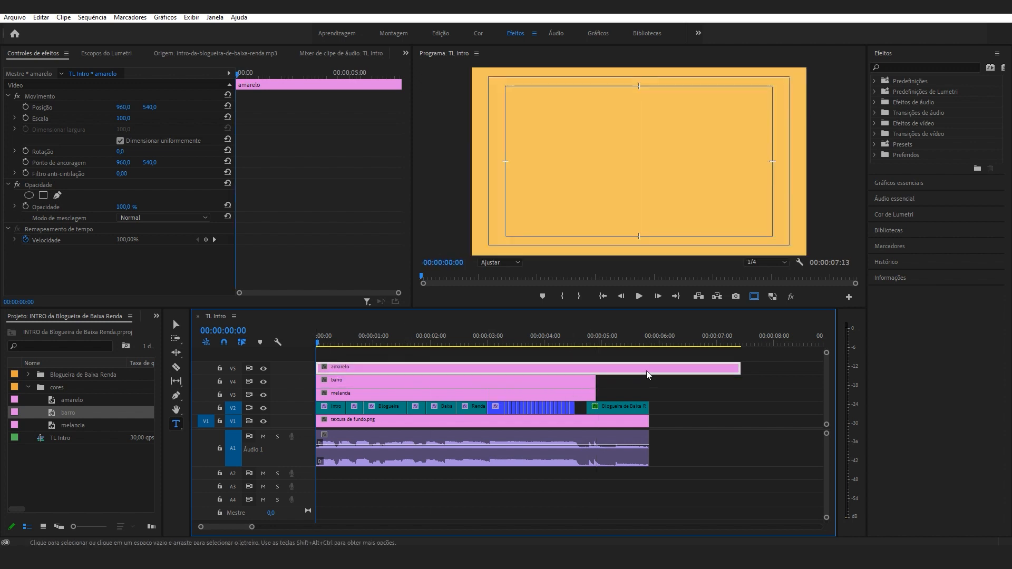
pyautogui.moveTo(739, 368); pyautogui.dragTo(596, 372)
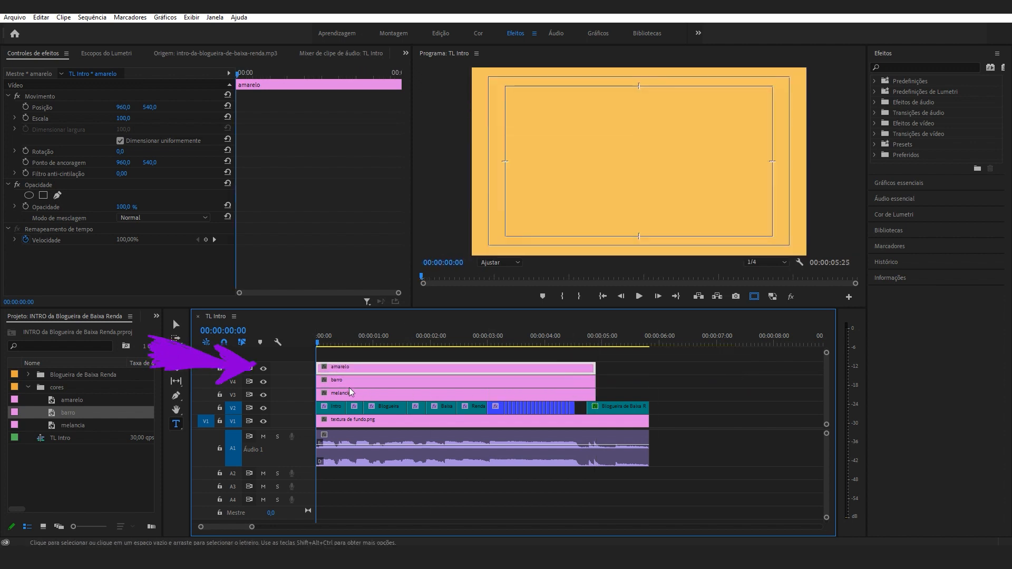
# Hide track V5 and toggle the visibility of track V4 to compare the matte colours underneath.
pyautogui.click(264, 369)
pyautogui.click(263, 383)
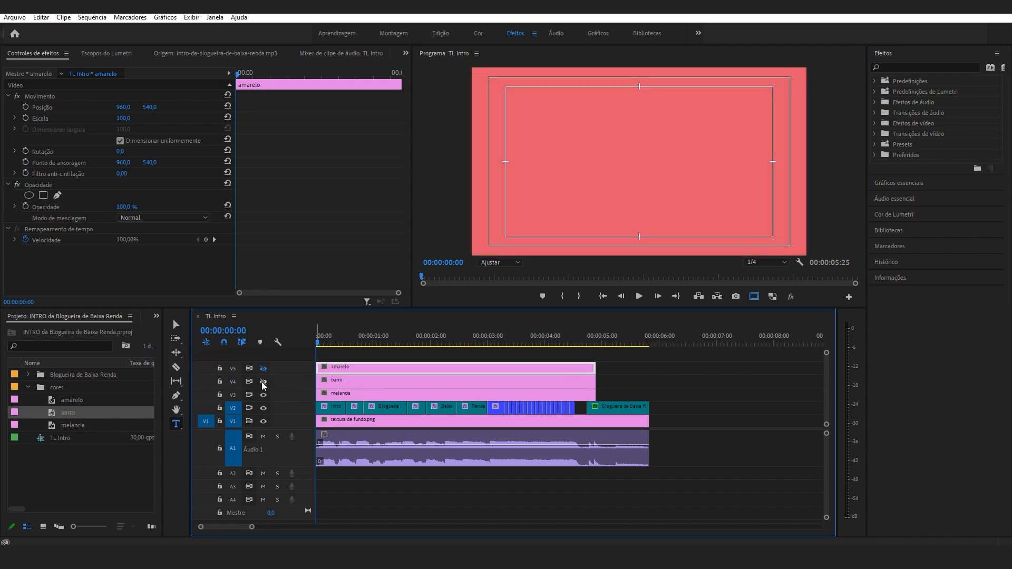
pyautogui.click(263, 383)
pyautogui.click(264, 382)
pyautogui.click(263, 382)
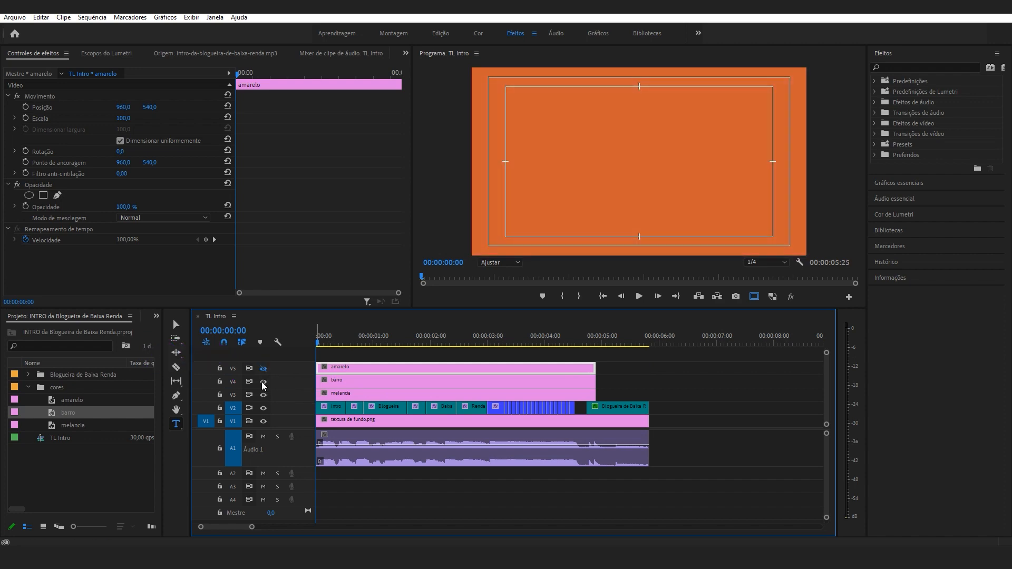
# Set the label colour of the melancia clip on V3 to Rosa.
pyautogui.rightClick(372, 407)
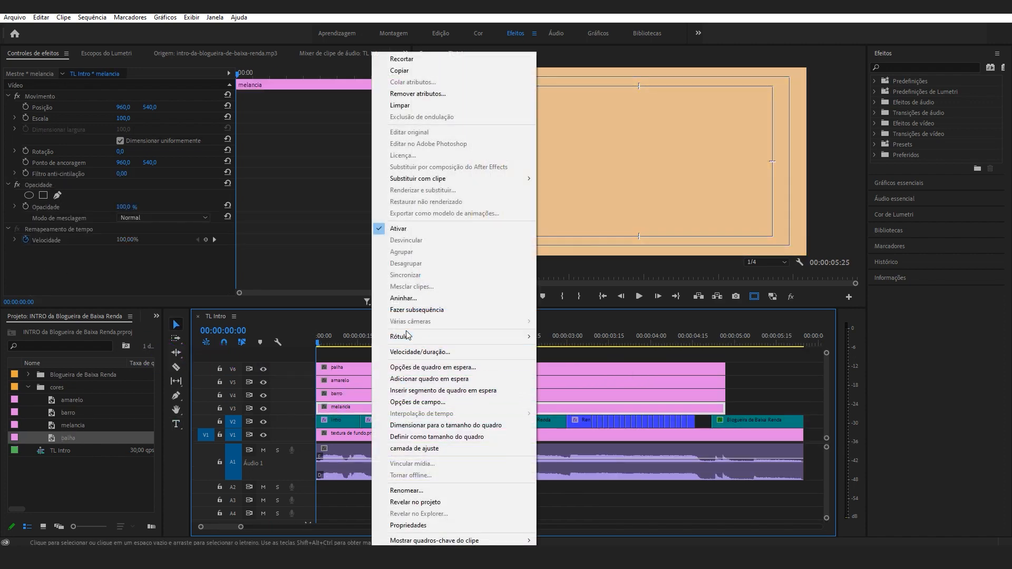
pyautogui.moveTo(409, 336)
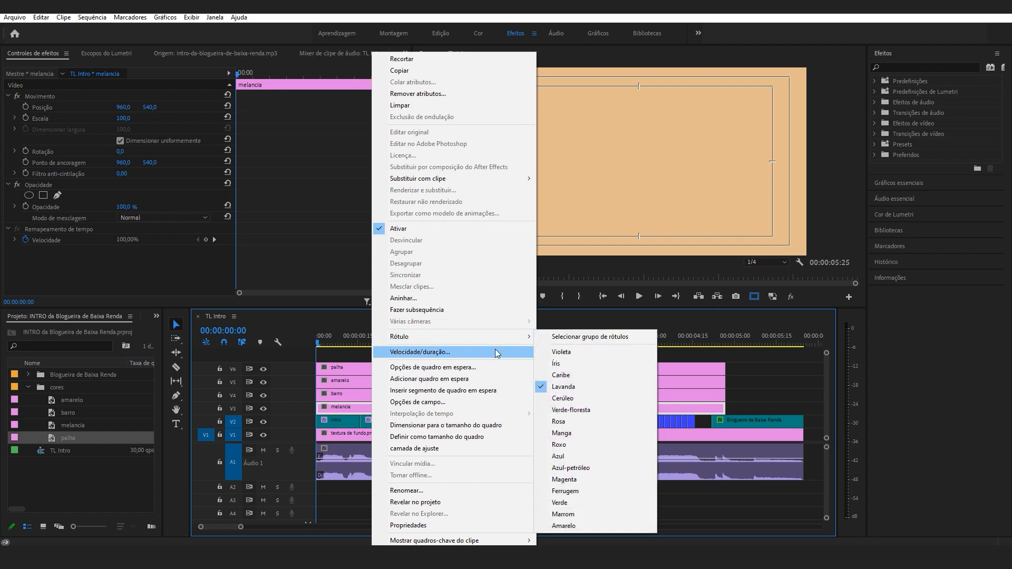
pyautogui.click(571, 421)
# Set the label colour of the barro clip on V4 to Ferrugem.
pyautogui.rightClick(435, 395)
pyautogui.moveTo(491, 338)
pyautogui.click(627, 491)
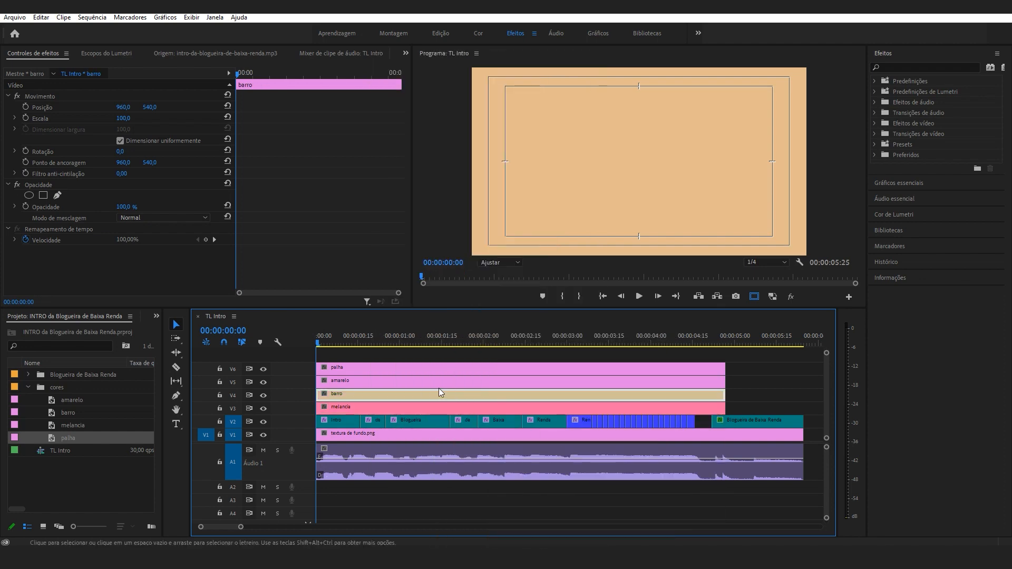
# Set the barro clip's label colour to Marrom and the amarelo clip's label colour to Amarelo.
pyautogui.rightClick(387, 394)
pyautogui.moveTo(475, 335)
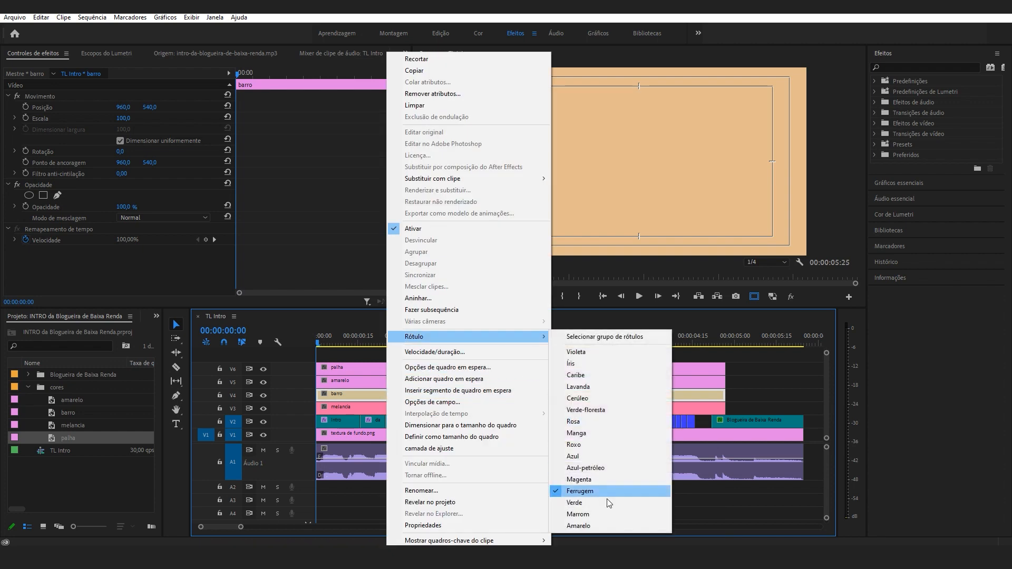
pyautogui.click(607, 515)
pyautogui.rightClick(426, 385)
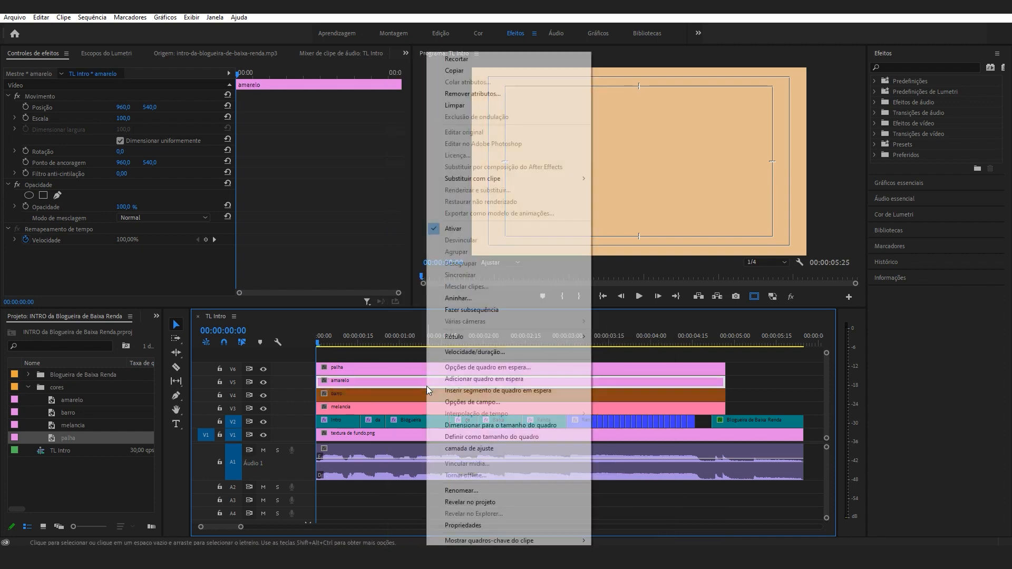
pyautogui.moveTo(477, 347)
pyautogui.click(644, 526)
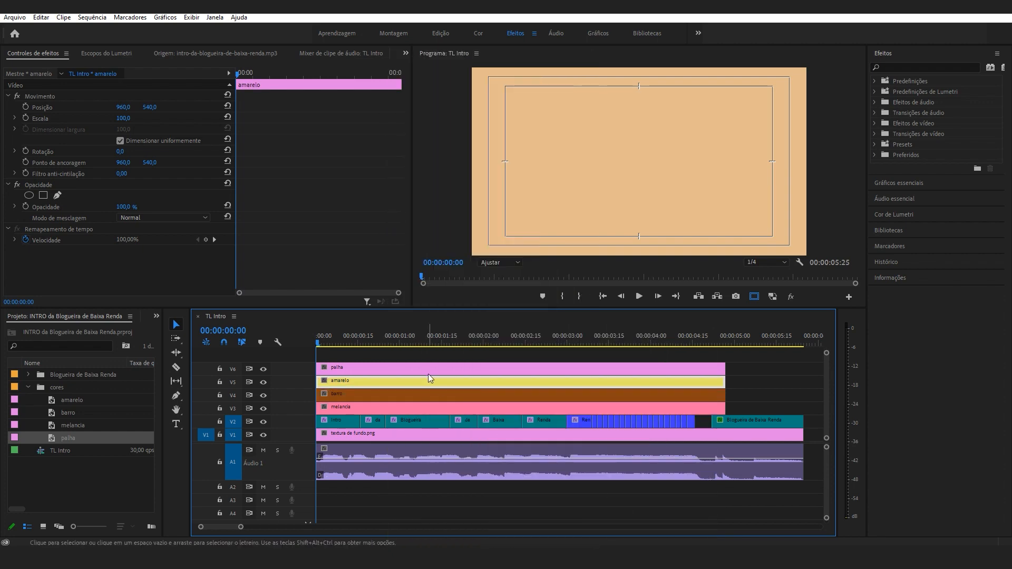
# Set the palha clip's label colour to Ferrugem and give the textura de fundo.png clip a green label.
pyautogui.rightClick(428, 369)
pyautogui.moveTo(477, 338)
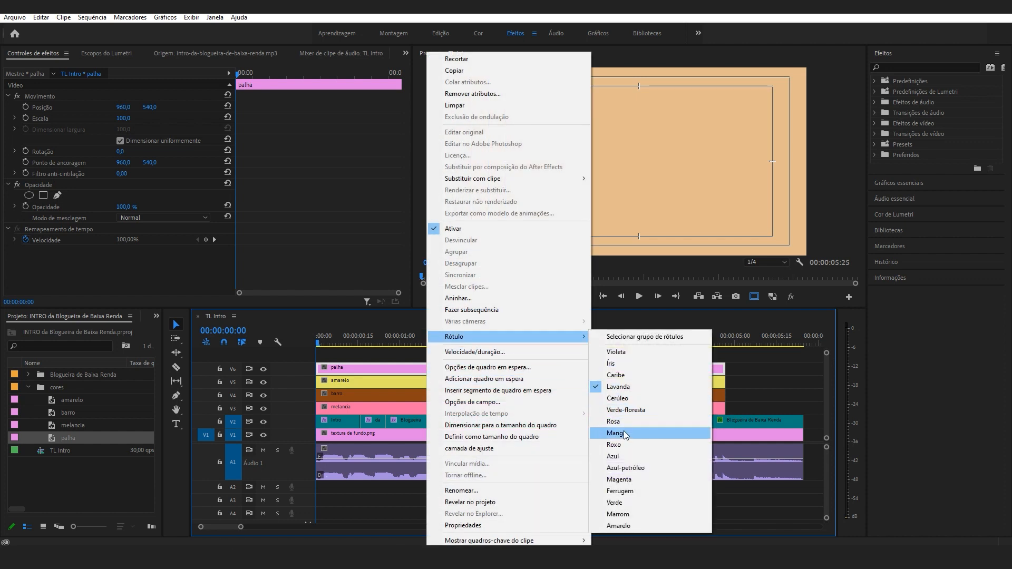
pyautogui.click(625, 491)
pyautogui.click(400, 360)
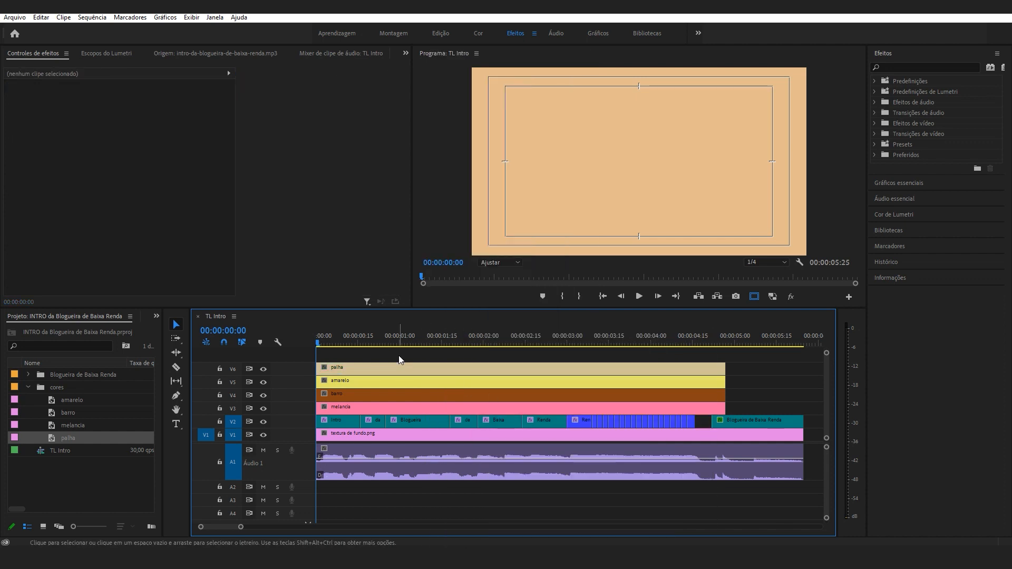
pyautogui.rightClick(472, 438)
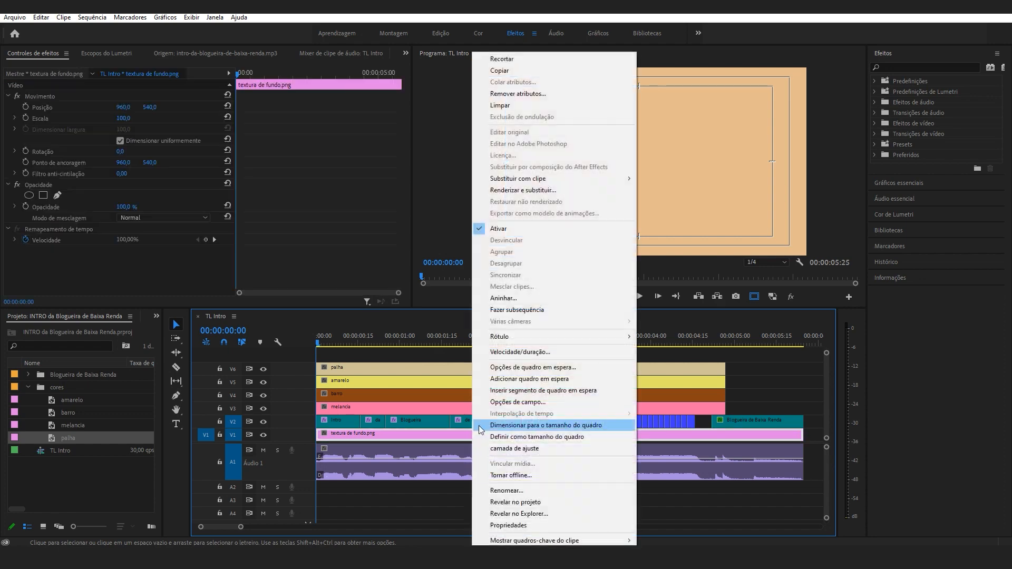
pyautogui.moveTo(506, 337)
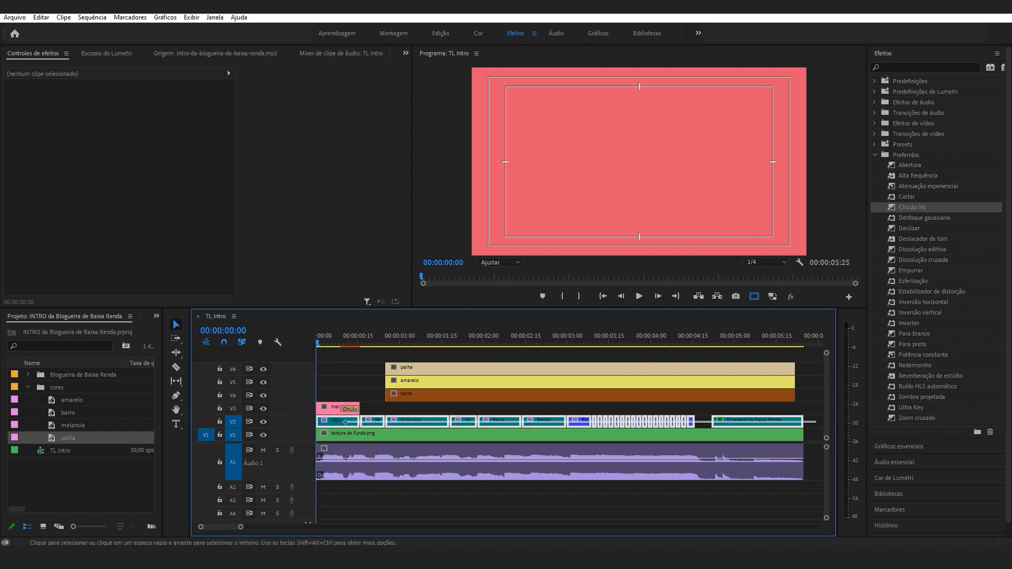
# Move all the title text clips from V2 up to V7 and the shortened melancia clip down to V2.
pyautogui.moveTo(337, 427); pyautogui.dragTo(338, 383)
pyautogui.moveTo(333, 358); pyautogui.dragTo(334, 358)
pyautogui.moveTo(331, 413); pyautogui.dragTo(338, 423)
# Align the melancia clip with the sequence start, with a Círculo Íris transition at its beginning, and play the intro from the start.
pyautogui.moveTo(914, 207); pyautogui.dragTo(437, 402)
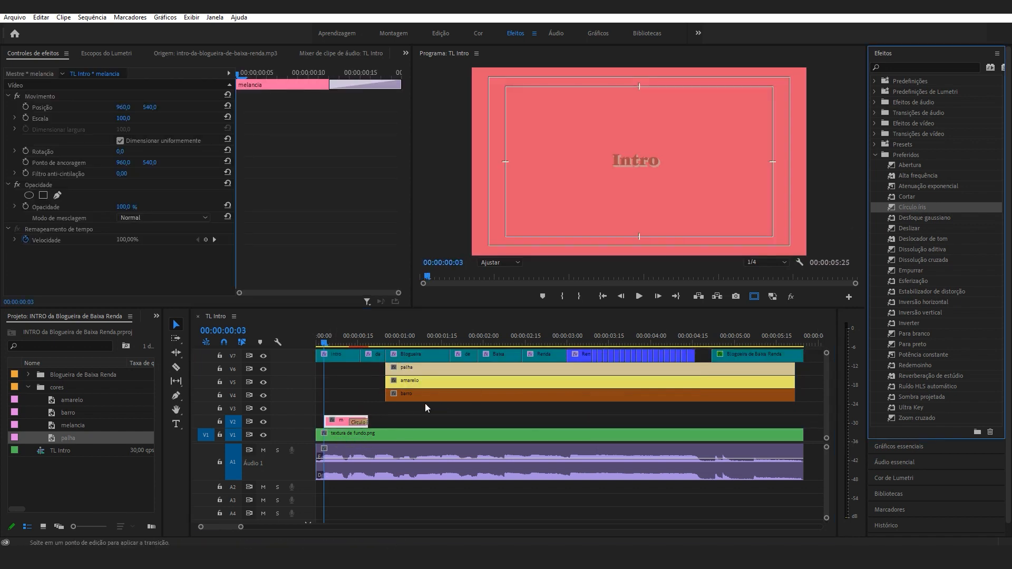
pyautogui.moveTo(329, 425); pyautogui.dragTo(327, 423)
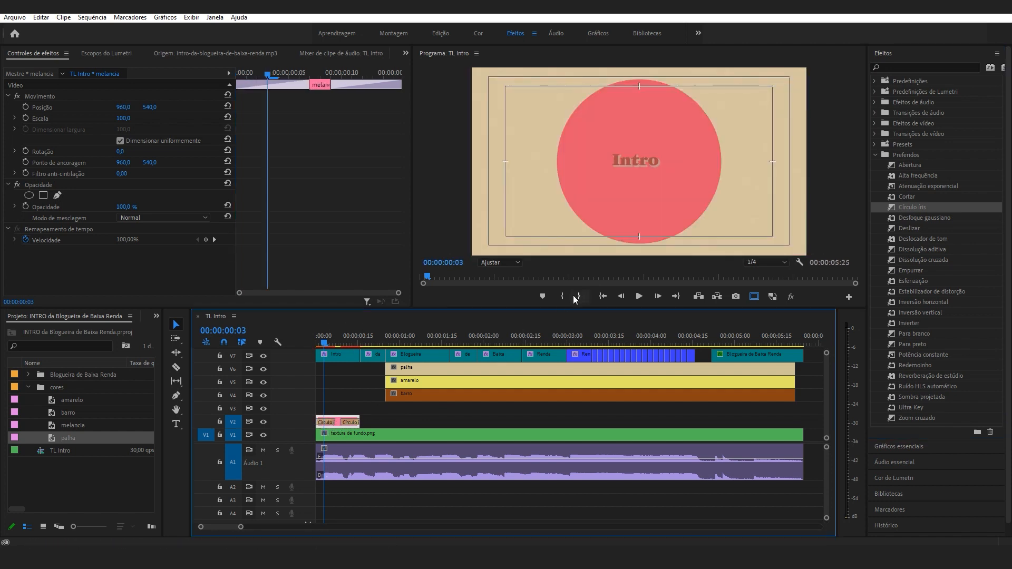
pyautogui.click(601, 297)
pyautogui.click(640, 297)
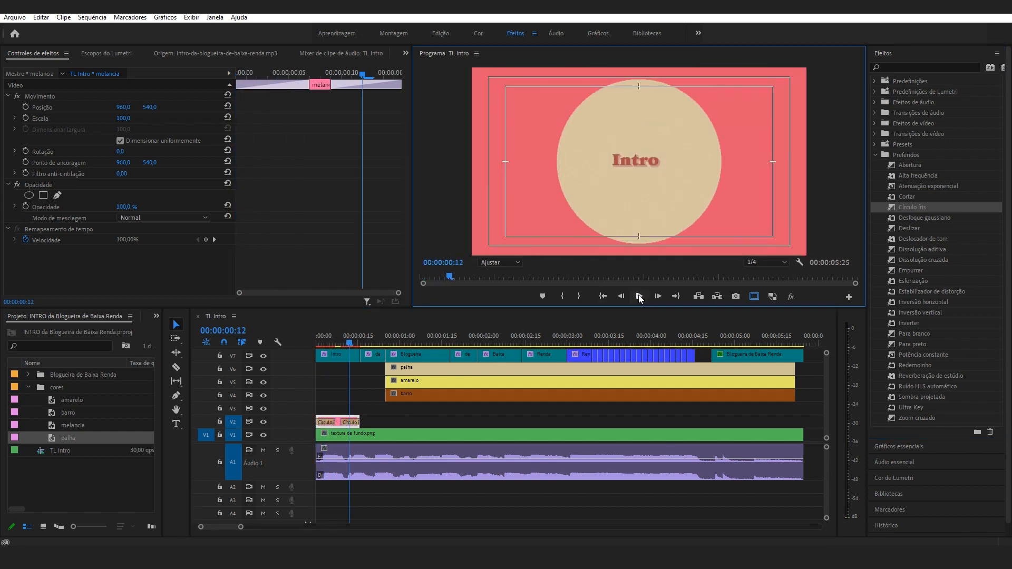
# Move the barro clip down to V3 directly after the melancia clip and add a Círculo Íris transition at its start.
pyautogui.moveTo(633, 396); pyautogui.dragTo(608, 409)
pyautogui.click(898, 211)
pyautogui.moveTo(376, 412); pyautogui.dragTo(360, 413)
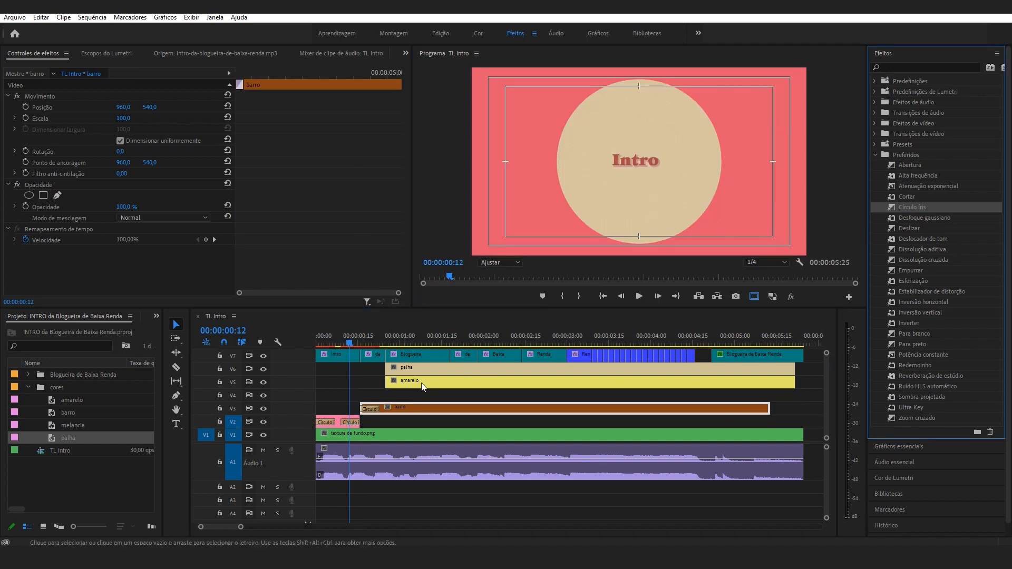
# Play the intro from the start to check the iris transitions between the melancia and barro colours.
pyautogui.click(638, 297)
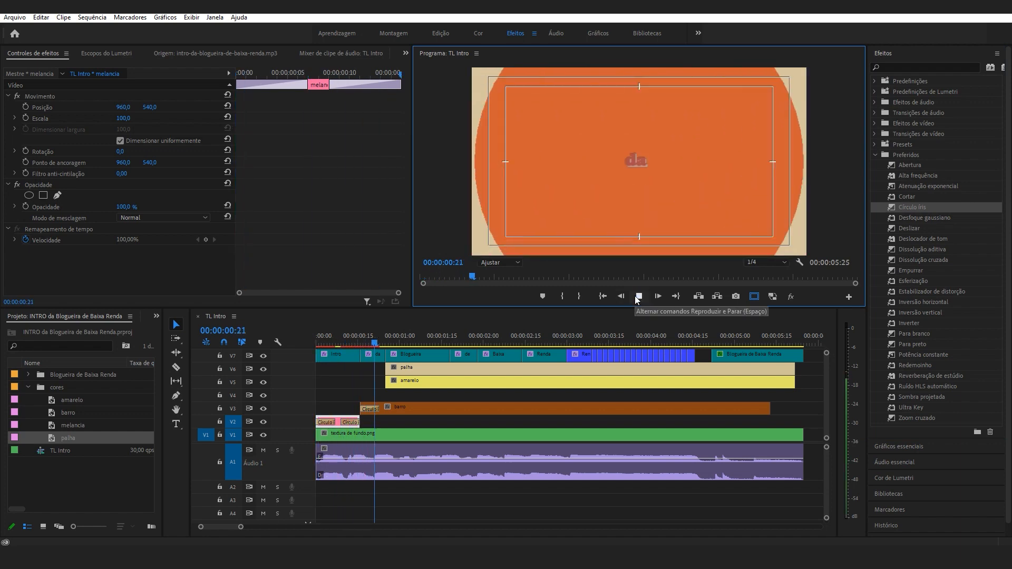
pyautogui.click(638, 297)
pyautogui.click(603, 297)
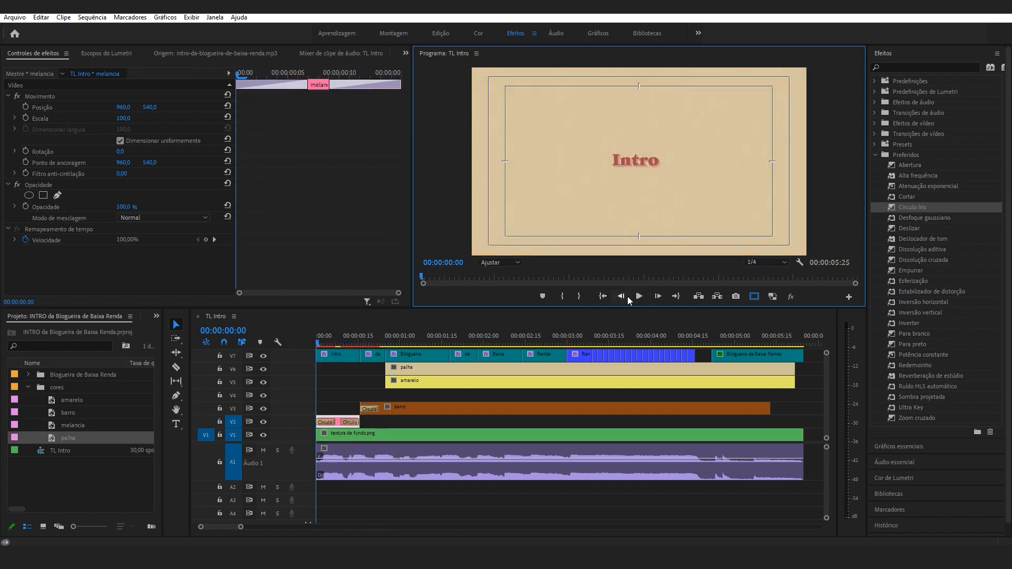
pyautogui.click(639, 297)
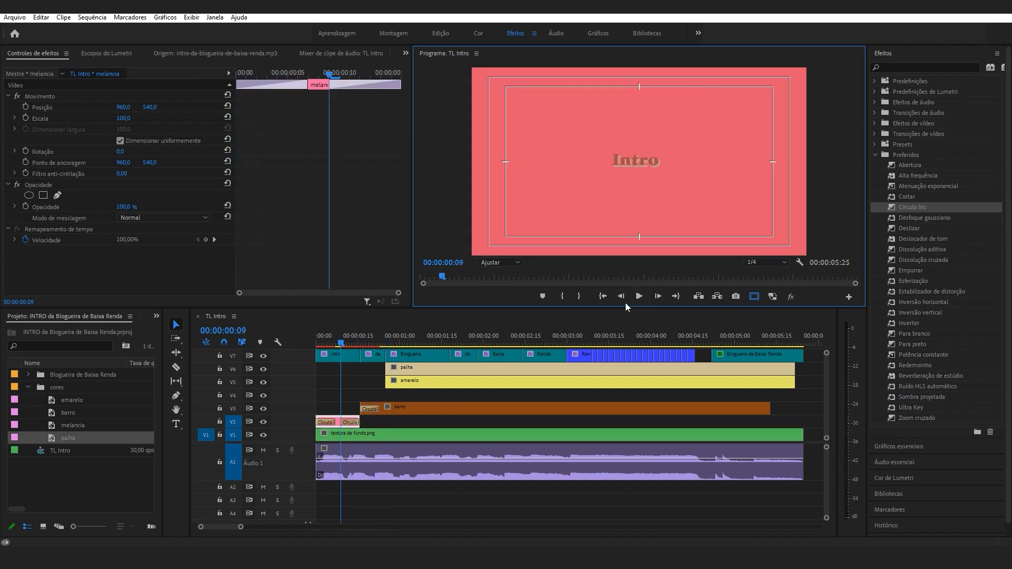
pyautogui.click(639, 297)
pyautogui.press('space')
# Add Círculo Íris transitions to the shortened barro clip's end and the amarelo clip's start, and move amarelo to V4 overlapping barro.
pyautogui.moveTo(392, 415); pyautogui.dragTo(374, 415)
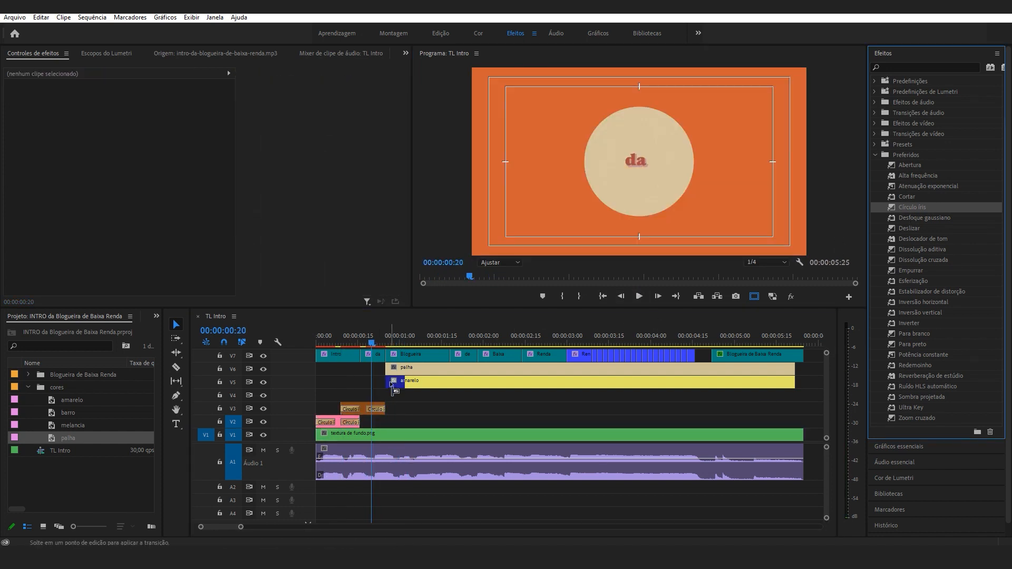
pyautogui.moveTo(392, 385); pyautogui.dragTo(393, 386)
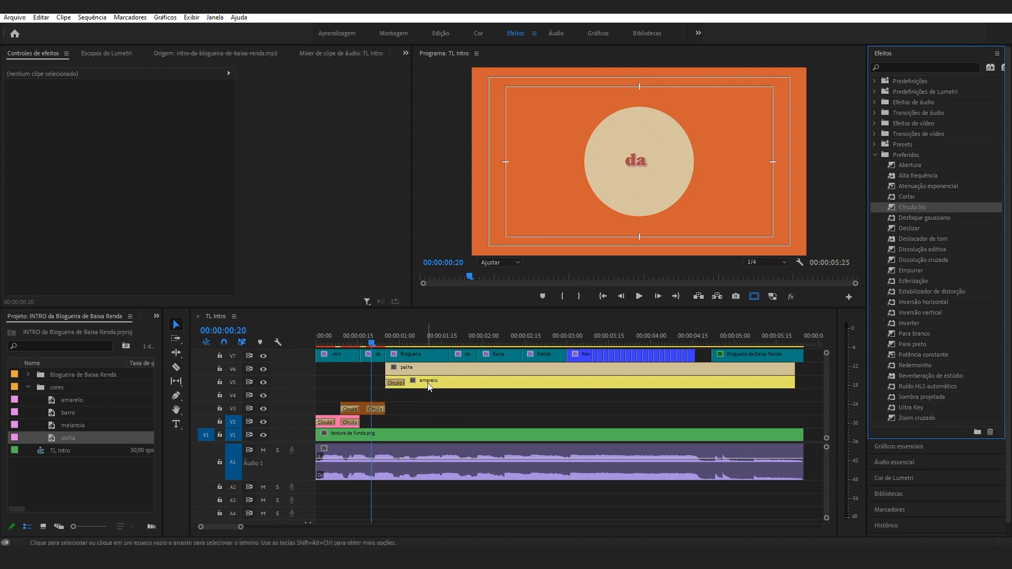
pyautogui.moveTo(452, 382); pyautogui.dragTo(420, 399)
pyautogui.hotkey('ctrl', 'z')
pyautogui.hotkey('ctrl', 'z')
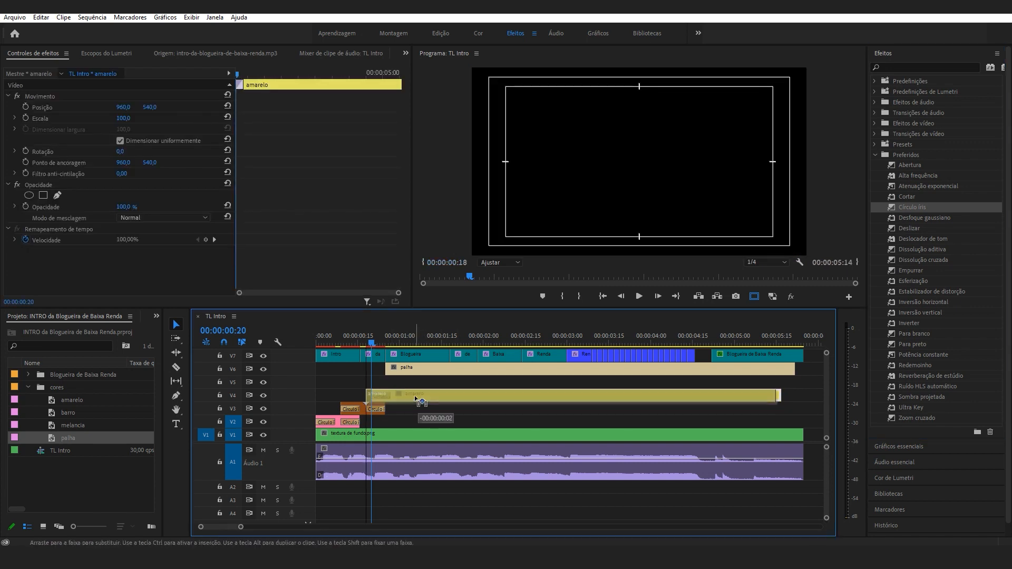
# Split the palha clip on V5 shortly after its start and delete the remaining part.
pyautogui.press('c')
pyautogui.click(449, 382)
pyautogui.press('v')
pyautogui.click(474, 379)
pyautogui.press('Delete')
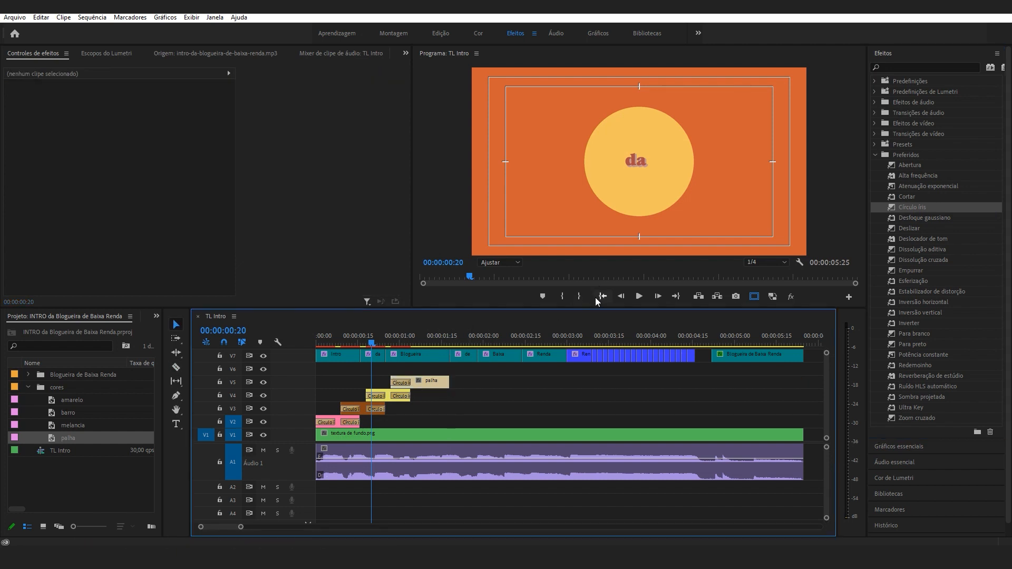
# Play the intro from the start to review the pacing of all four colour transitions, returning to the sequence start.
pyautogui.click(640, 296)
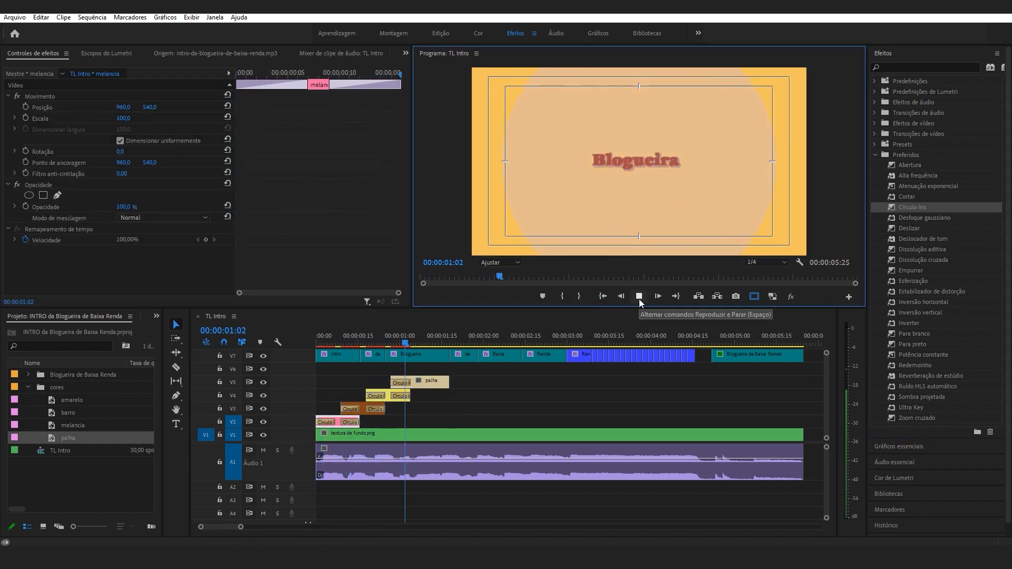
pyautogui.click(639, 299)
pyautogui.click(603, 296)
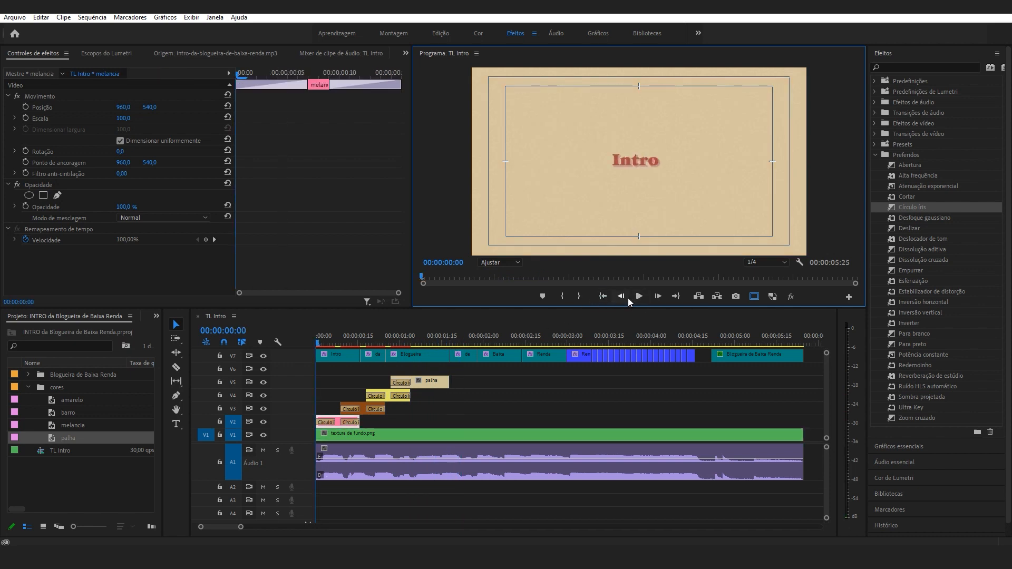
pyautogui.click(640, 296)
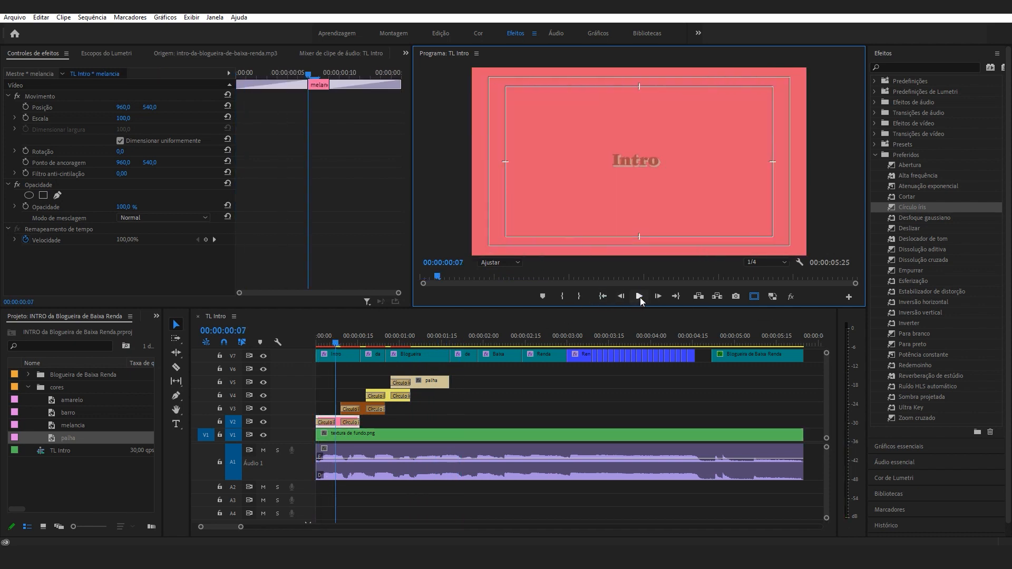
pyautogui.click(602, 297)
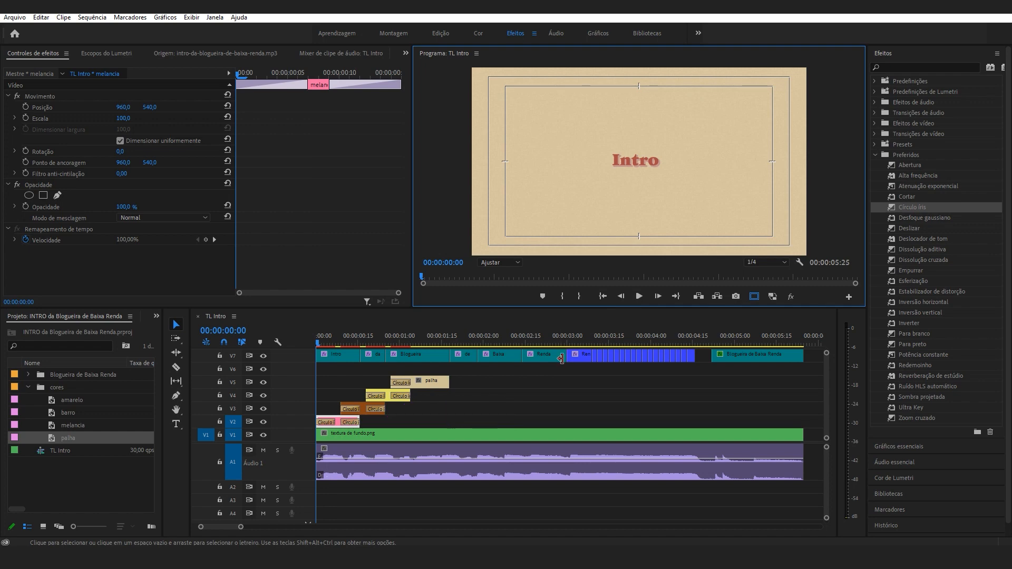
# Lengthen the melancia and barro clips and shift the amarelo and palha clips later so the colours change more slowly.
pyautogui.click(417, 404)
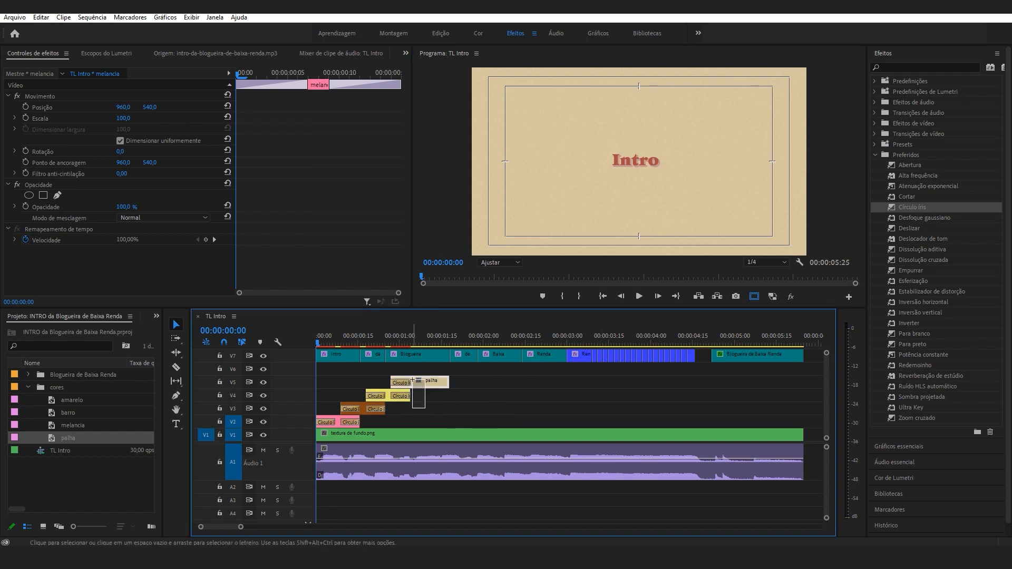
pyautogui.moveTo(422, 384); pyautogui.dragTo(503, 384)
pyautogui.click(546, 390)
pyautogui.click(476, 385)
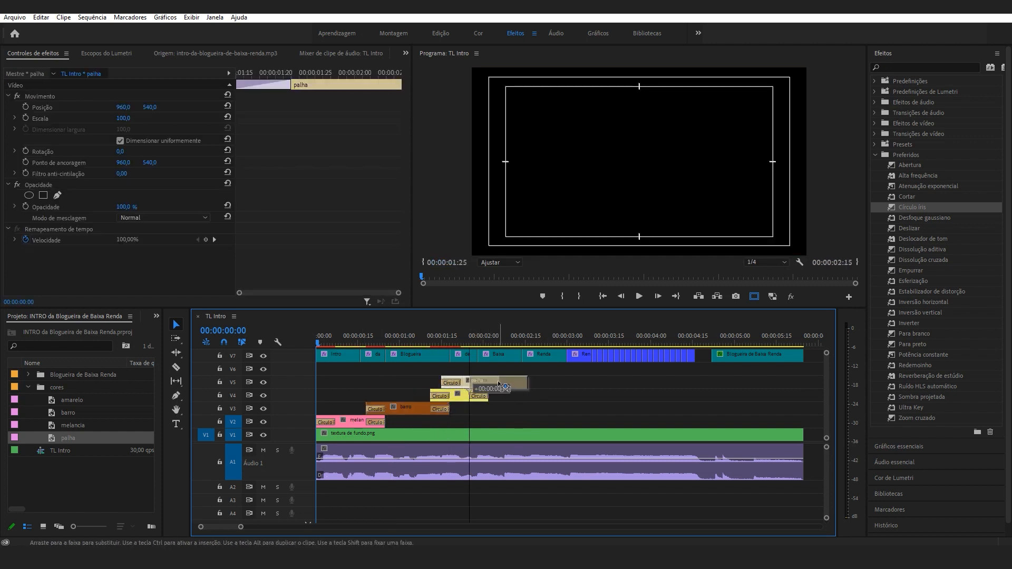
# Play the opening up to the word "da" to check the timing of the melancia-to-barro change.
pyautogui.moveTo(378, 342); pyautogui.dragTo(342, 343)
pyautogui.click(638, 296)
pyautogui.click(639, 296)
# Trim the melancia clip's end to about 00:00:20 and move the barro clip so it overlaps melancia's ending transition.
pyautogui.moveTo(240, 527); pyautogui.dragTo(216, 527)
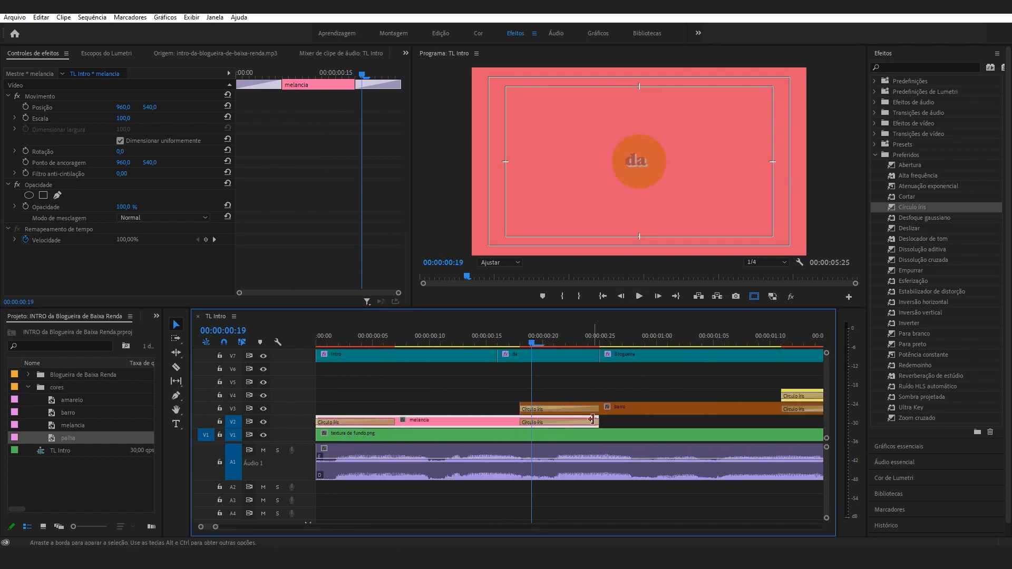
pyautogui.press('w')
pyautogui.moveTo(609, 415); pyautogui.dragTo(543, 422)
# Shorten the barro clip's end on V3 and move the amarelo clip earlier on V4 to overlap barro's ending transition.
pyautogui.scroll(-2, 596, 423)
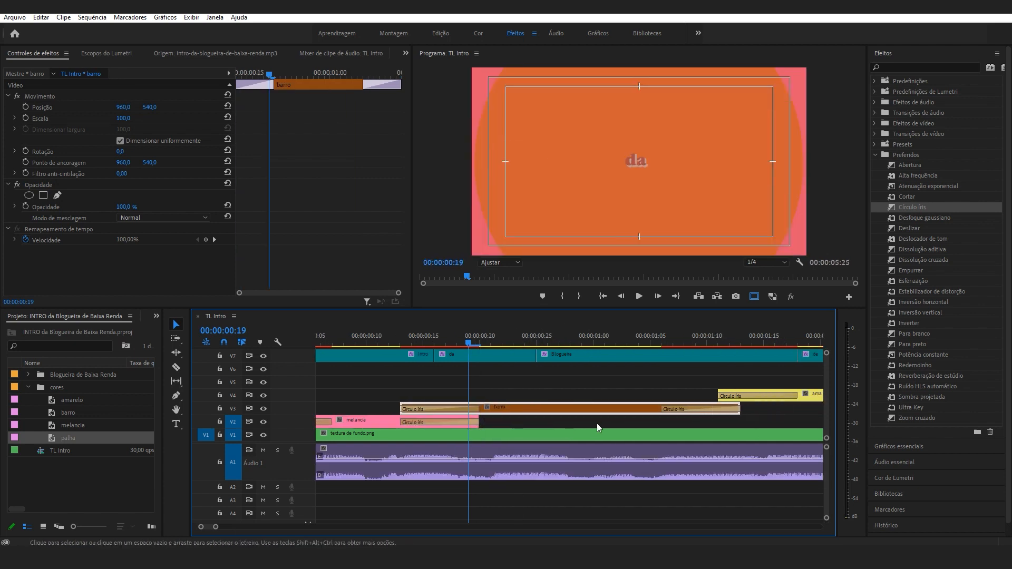
pyautogui.moveTo(739, 409); pyautogui.dragTo(580, 408)
pyautogui.moveTo(823, 399); pyautogui.dragTo(622, 403)
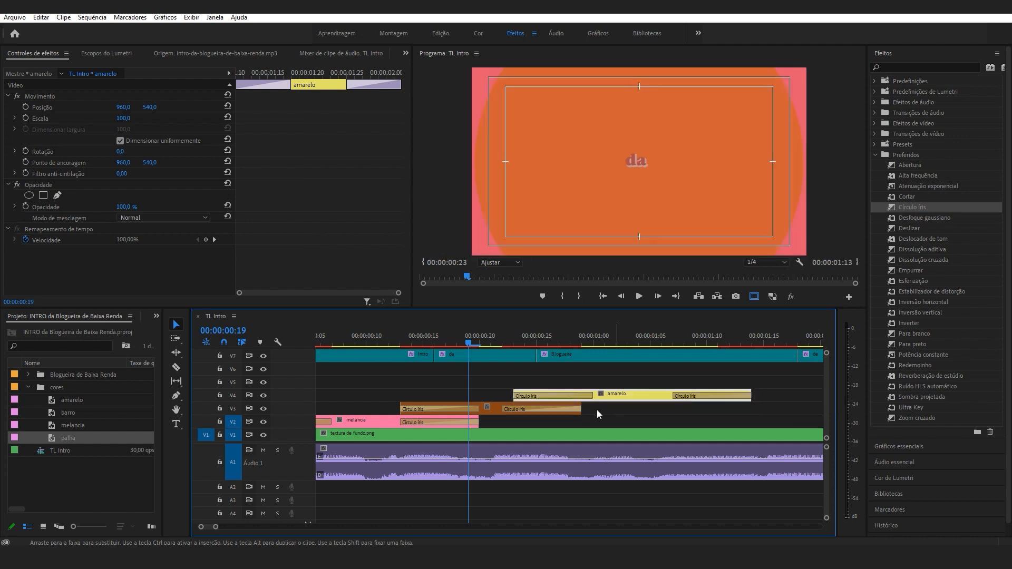
# Extend the amarelo clip's end past the word "Blogueira" and move the palha clip on V5 to overlap its ending transition.
pyautogui.scroll(-2, 631, 417)
pyautogui.scroll(-3, 631, 413)
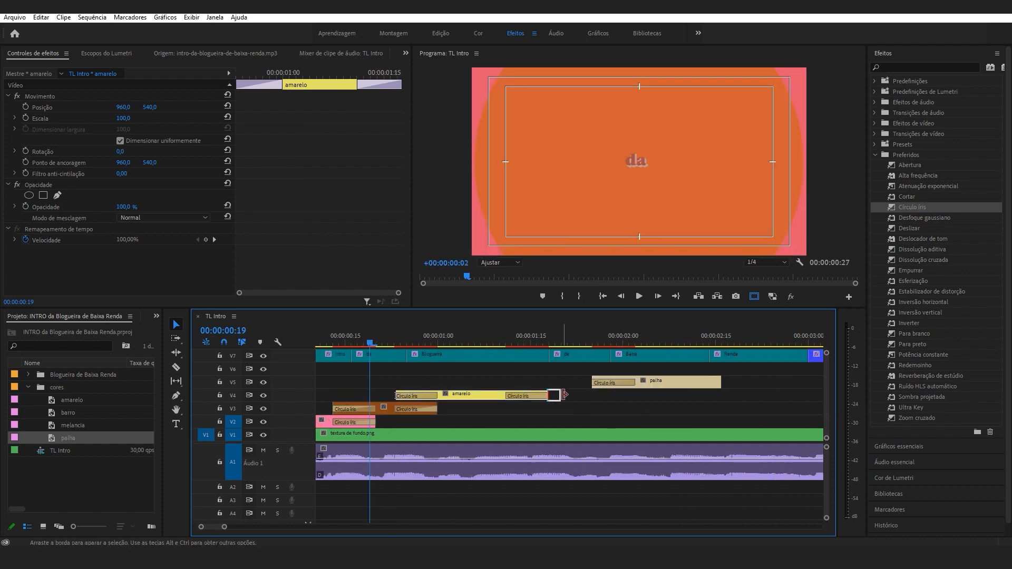
pyautogui.moveTo(662, 378); pyautogui.dragTo(591, 389)
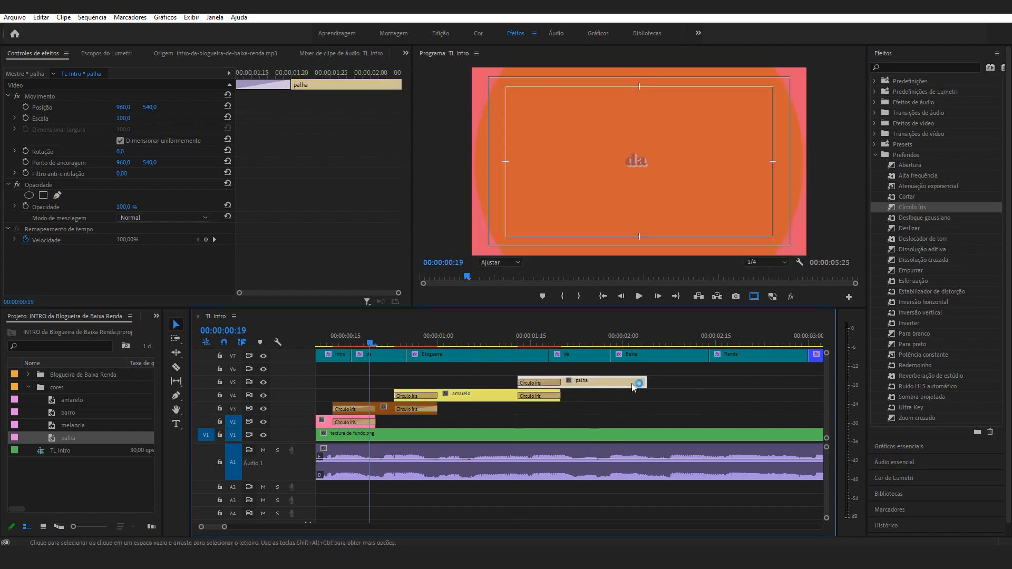
# Play the intro from the start and scrub through the first words to examine the matte colours.
pyautogui.moveTo(224, 527); pyautogui.dragTo(249, 527)
pyautogui.click(602, 296)
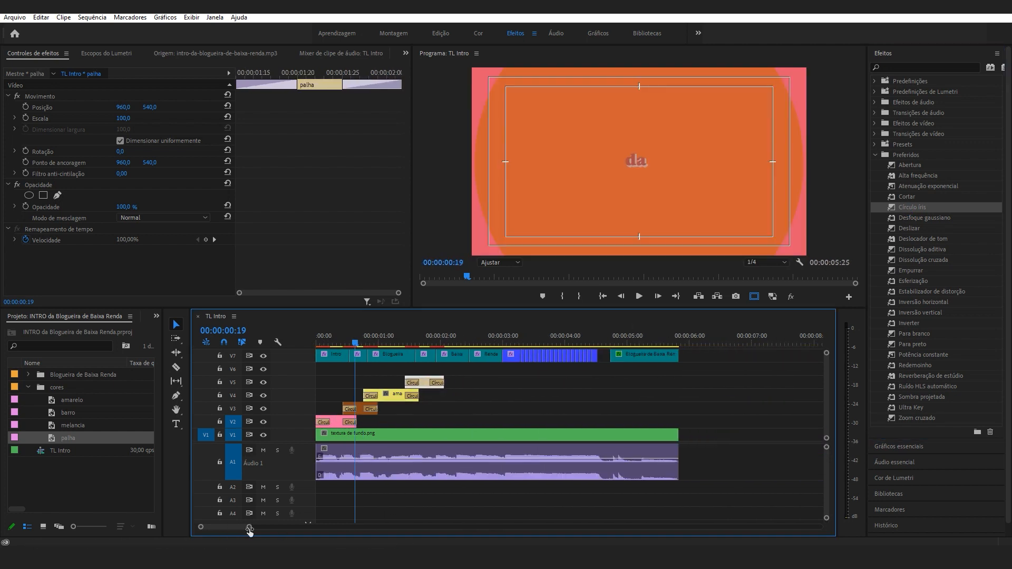
pyautogui.click(639, 296)
pyautogui.click(341, 343)
pyautogui.moveTo(345, 346); pyautogui.dragTo(392, 344)
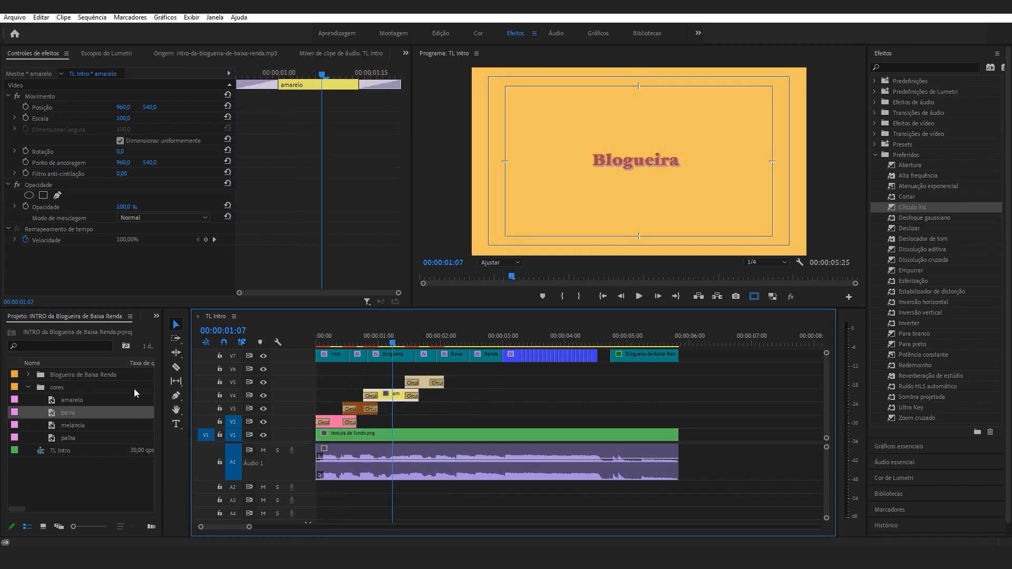
# Set the barro matte's colour to CB714E and the amarelo matte's colour to D8B261.
pyautogui.doubleClick(52, 412)
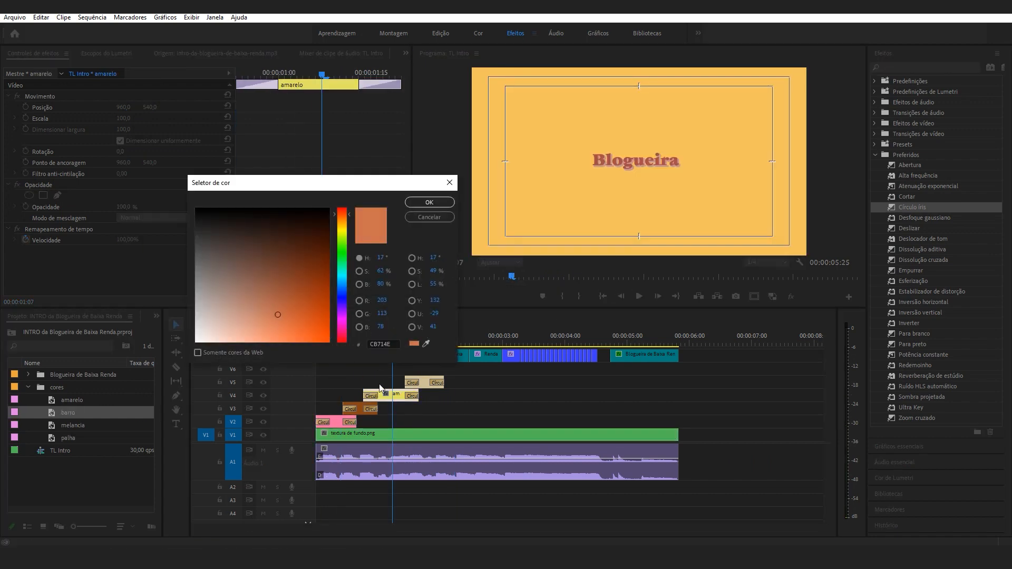
pyautogui.click(449, 183)
pyautogui.doubleClick(72, 400)
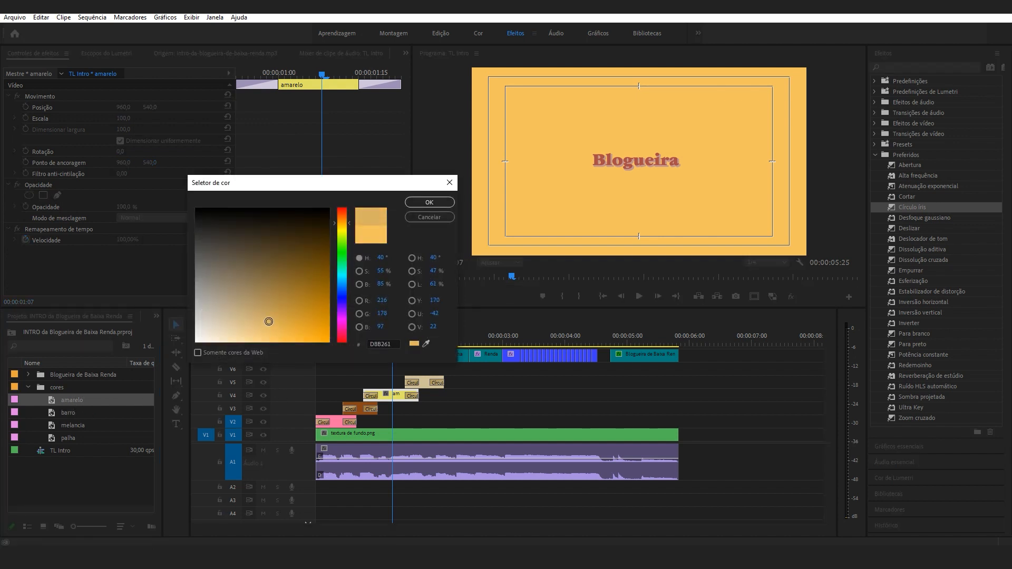
pyautogui.press('Return')
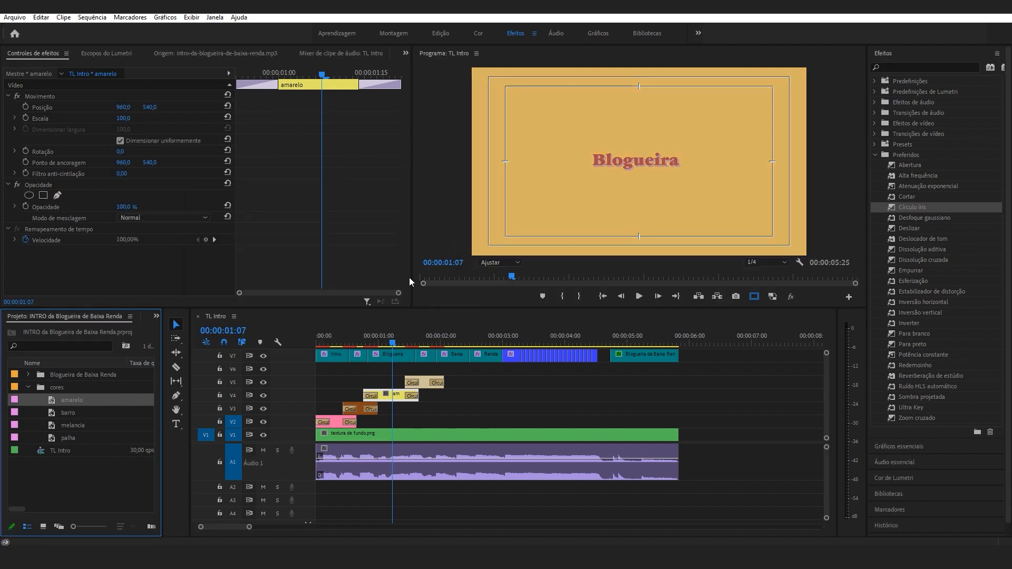
# Compare the palha matte behind "de" with the texture behind "Baixa" and play the intro through that section.
pyautogui.click(426, 341)
pyautogui.click(424, 385)
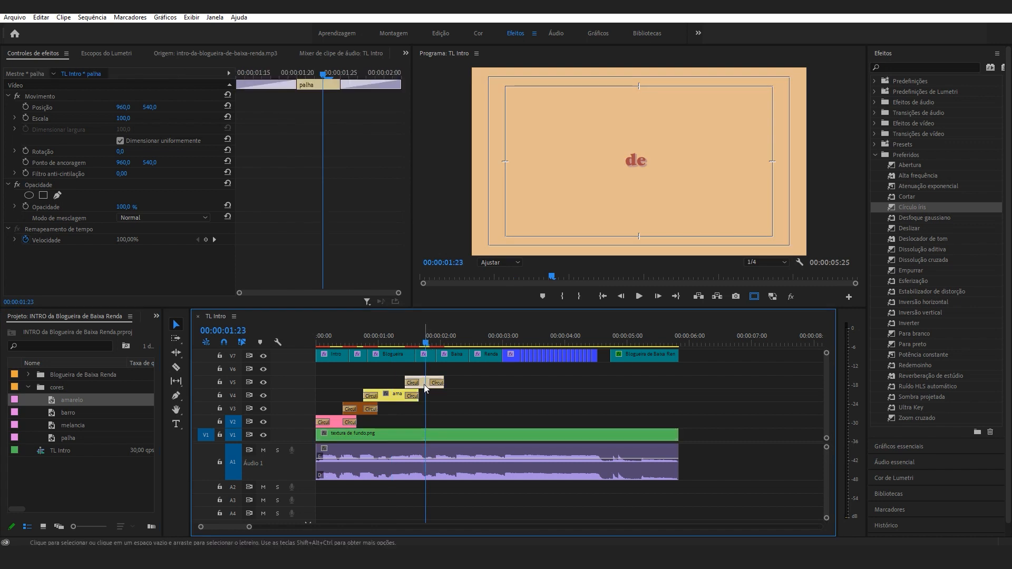
pyautogui.click(453, 338)
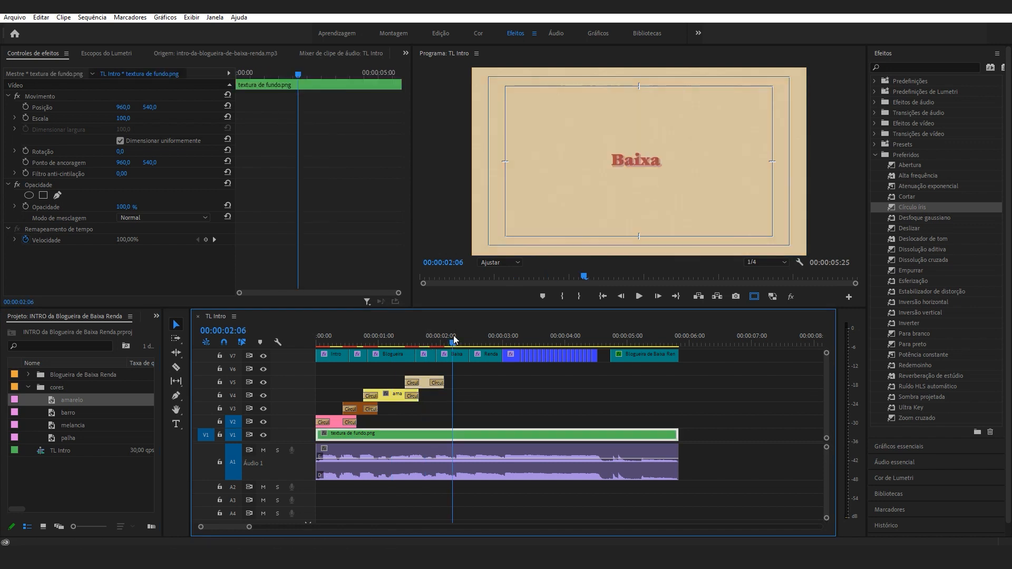
pyautogui.click(428, 336)
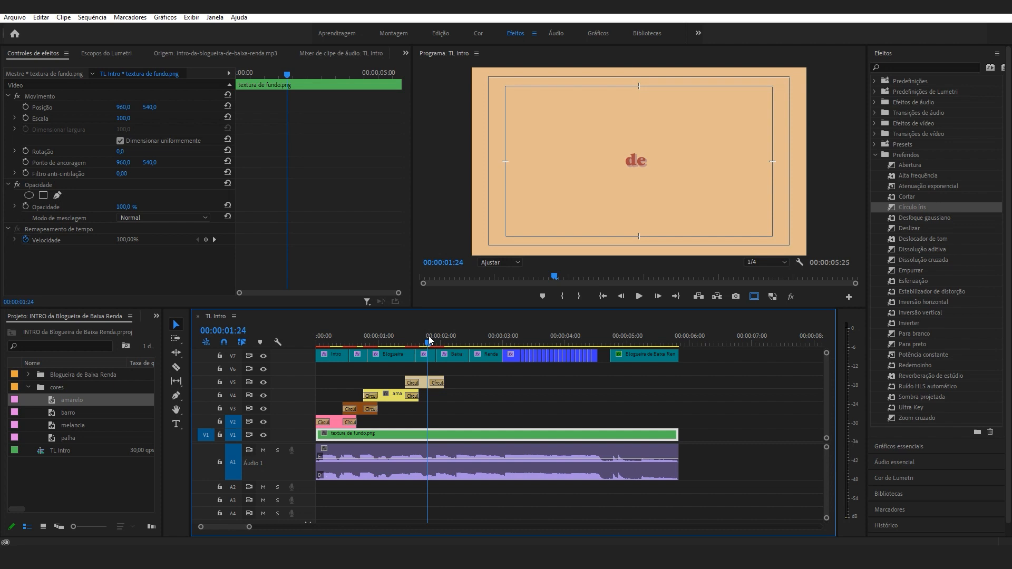
pyautogui.click(639, 296)
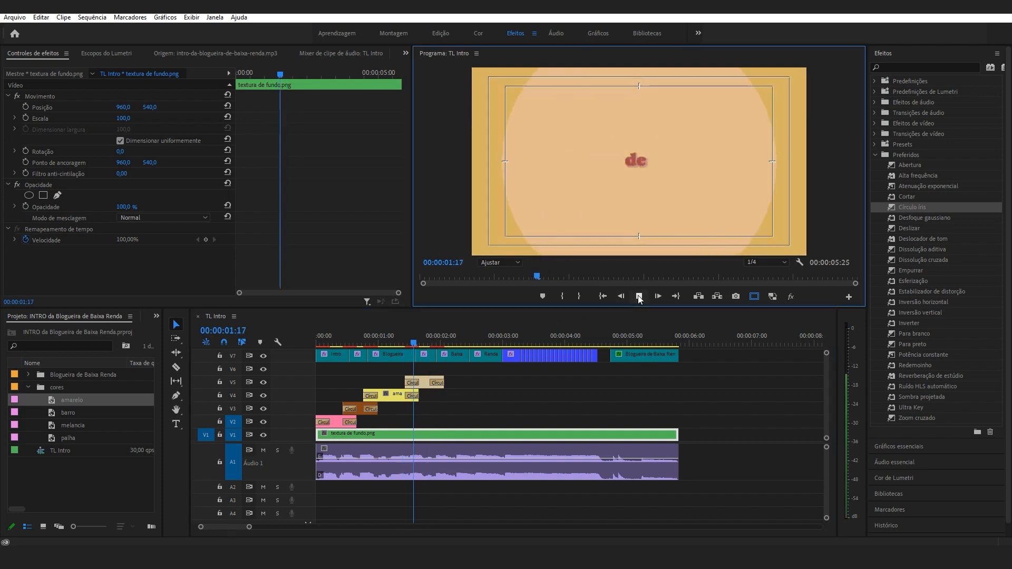
pyautogui.click(639, 297)
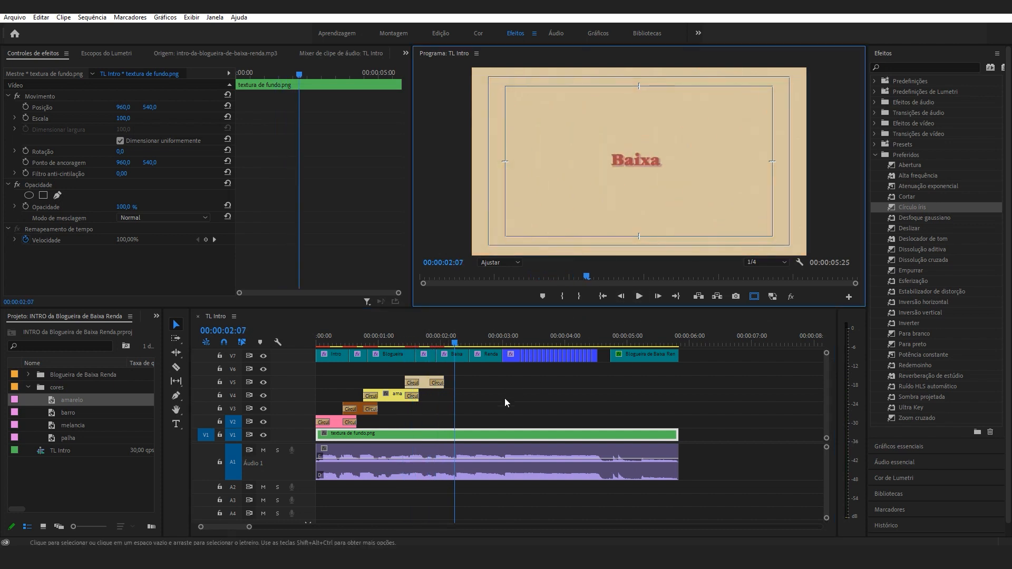
# Duplicate melancia onto V6 under "Baixa" and barro onto V5 under "Renda", extending the melancia copy's end to overlap the barro copy.
pyautogui.moveTo(335, 428); pyautogui.dragTo(451, 377)
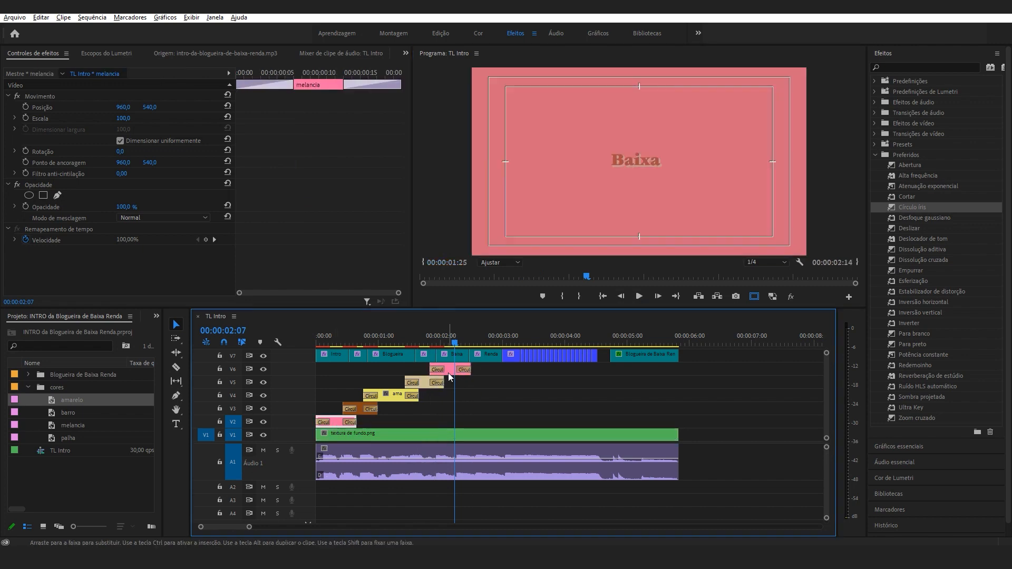
pyautogui.moveTo(359, 413); pyautogui.dragTo(474, 384)
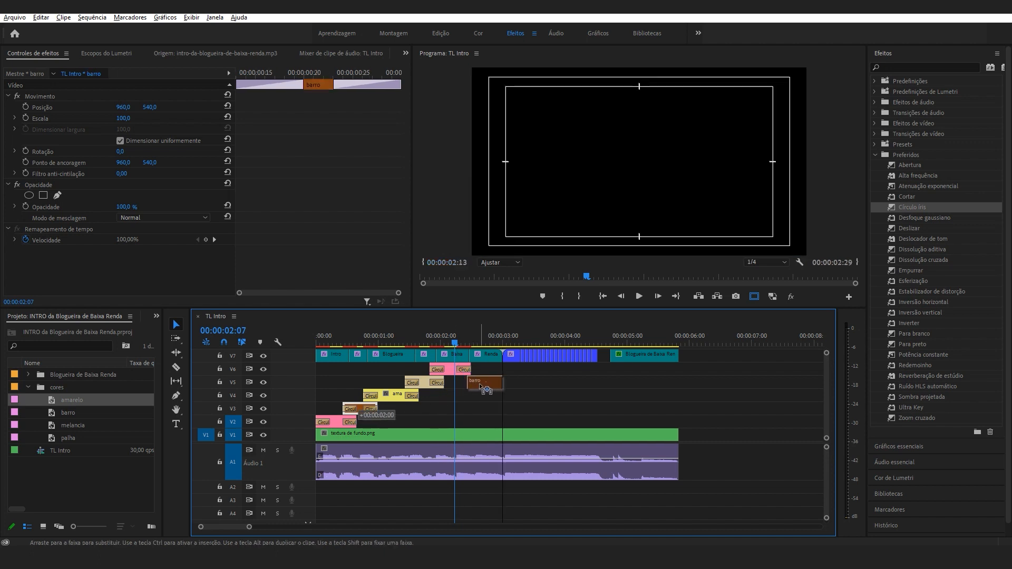
pyautogui.click(469, 433)
pyautogui.moveTo(477, 369); pyautogui.dragTo(482, 369)
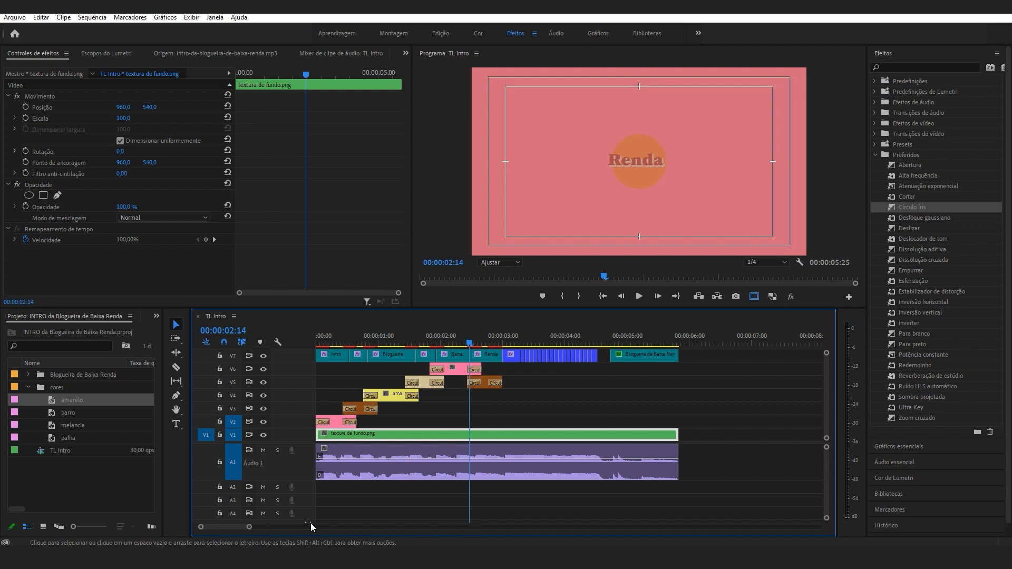
# Extend the barro copy's end slightly and duplicate the amarelo clip onto V4, overlapping the barro copy's ending transition.
pyautogui.press('=')
pyautogui.click(580, 369)
pyautogui.moveTo(600, 370); pyautogui.dragTo(660, 382)
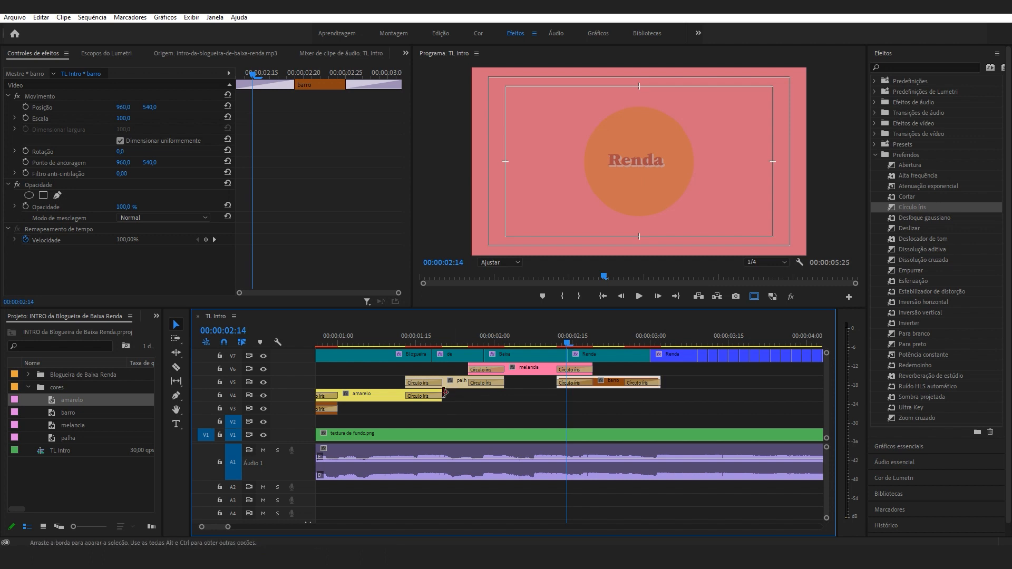
pyautogui.moveTo(377, 402); pyautogui.dragTo(678, 397)
pyautogui.hscroll(3, 666, 412)
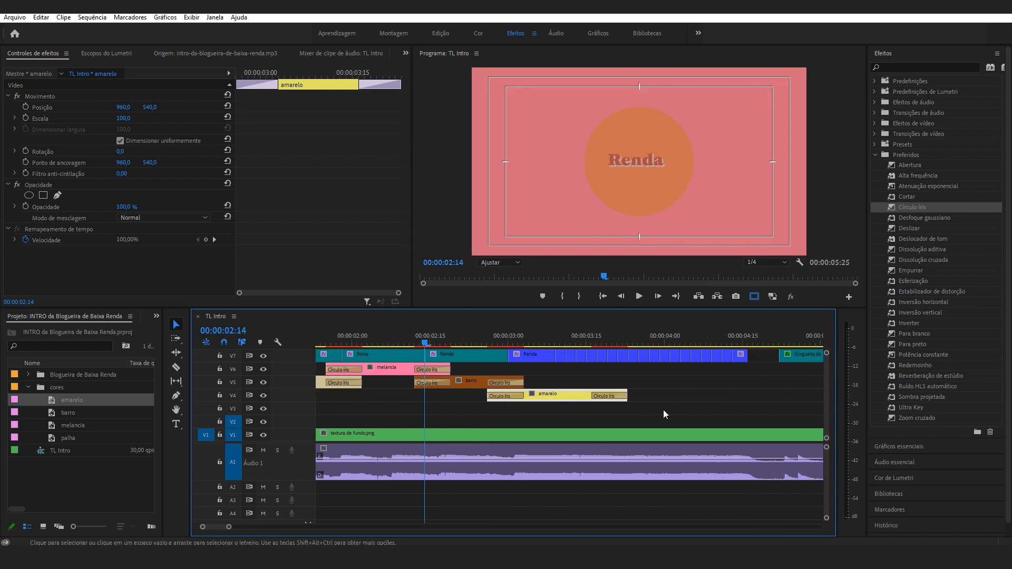
pyautogui.moveTo(229, 526); pyautogui.dragTo(243, 527)
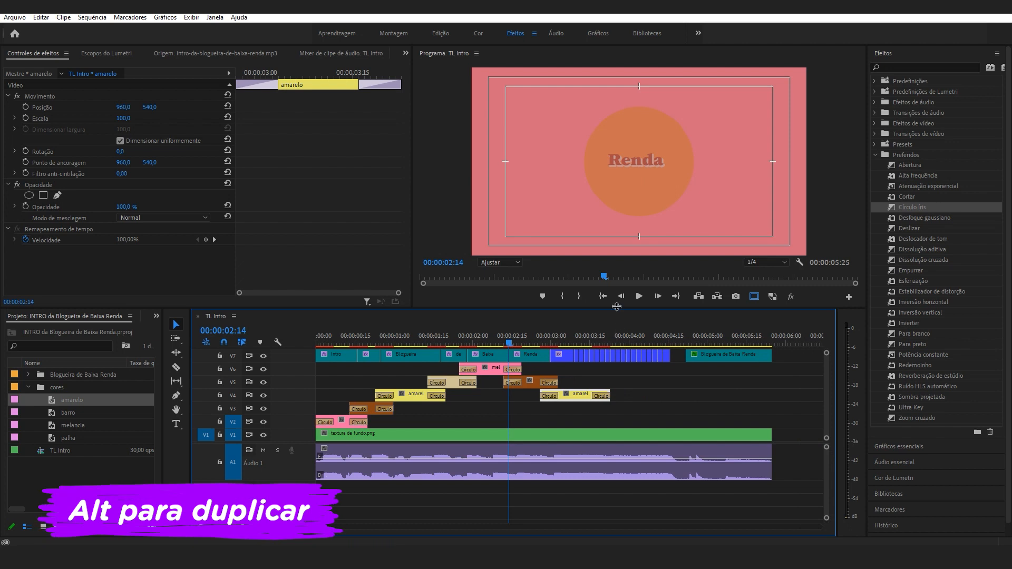
# Extend the amarelo copy on V4 to the end of the stretched "Renda" text and play the intro.
pyautogui.moveTo(611, 396); pyautogui.dragTo(670, 396)
pyautogui.click(603, 296)
pyautogui.click(639, 296)
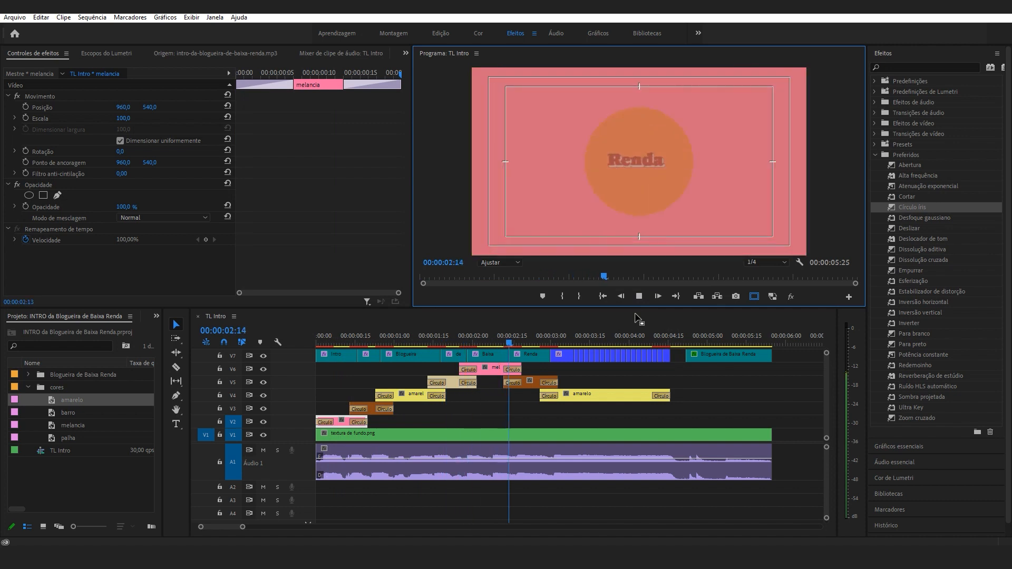
pyautogui.click(612, 433)
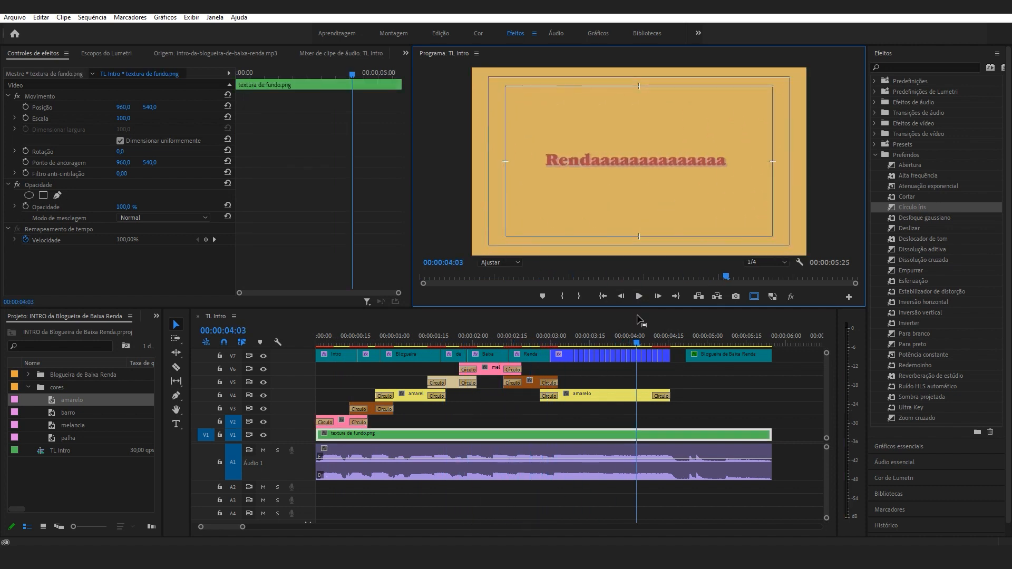
# Move the melancia clip leading into the final title onto V9, above the text clips, and play that transition.
pyautogui.click(568, 341)
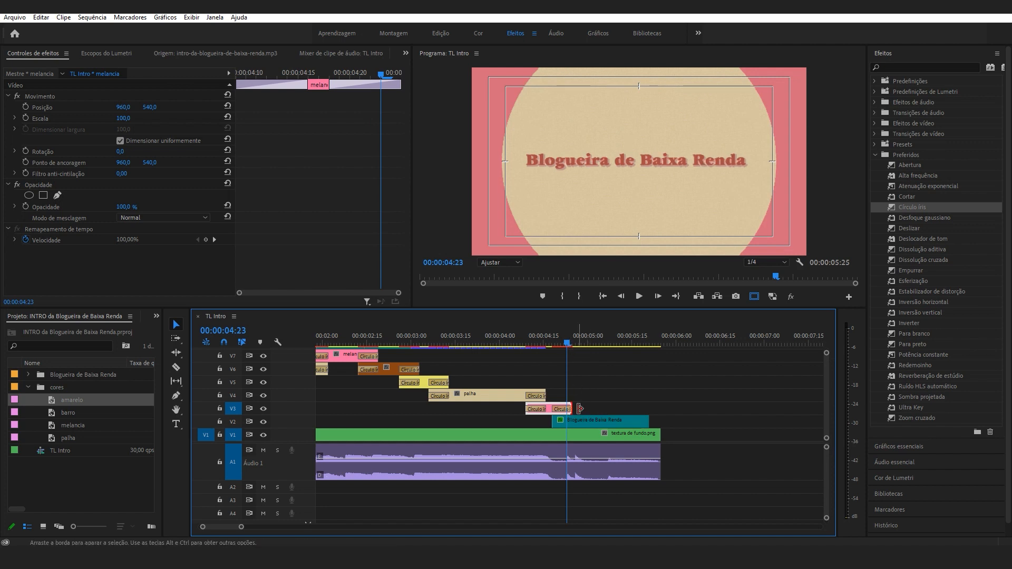
pyautogui.moveTo(584, 420)
pyautogui.mouseDown()
pyautogui.moveTo(599, 424)
pyautogui.moveTo(585, 424)
pyautogui.mouseUp()
pyautogui.moveTo(501, 339); pyautogui.dragTo(530, 343)
pyautogui.moveTo(549, 409); pyautogui.dragTo(549, 383)
pyautogui.click(506, 342)
pyautogui.press('space')
pyautogui.click(520, 341)
pyautogui.moveTo(241, 526); pyautogui.dragTo(265, 527)
pyautogui.moveTo(302, 443); pyautogui.dragTo(302, 467)
pyautogui.moveTo(507, 408); pyautogui.dragTo(505, 354)
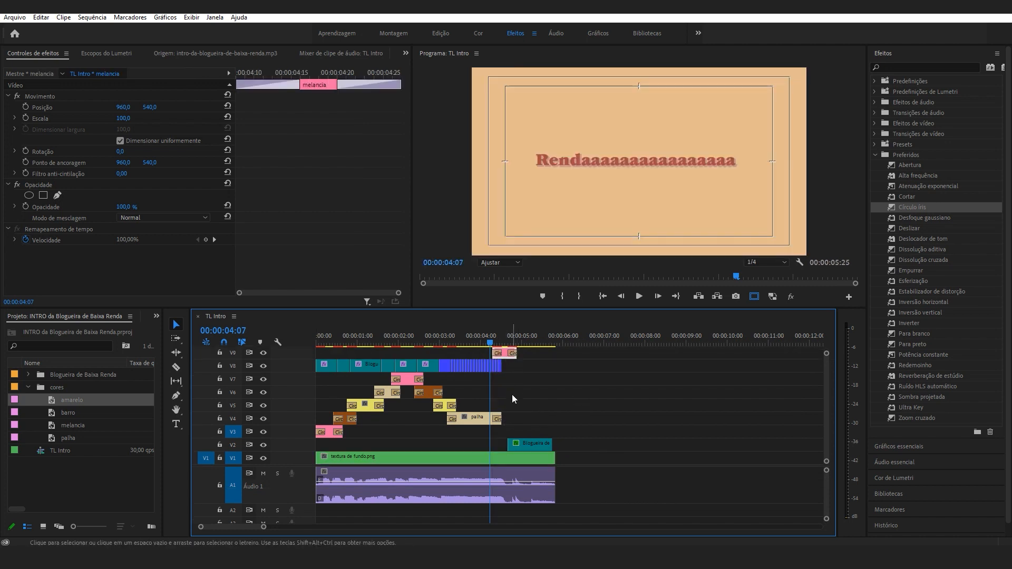
pyautogui.press('space')
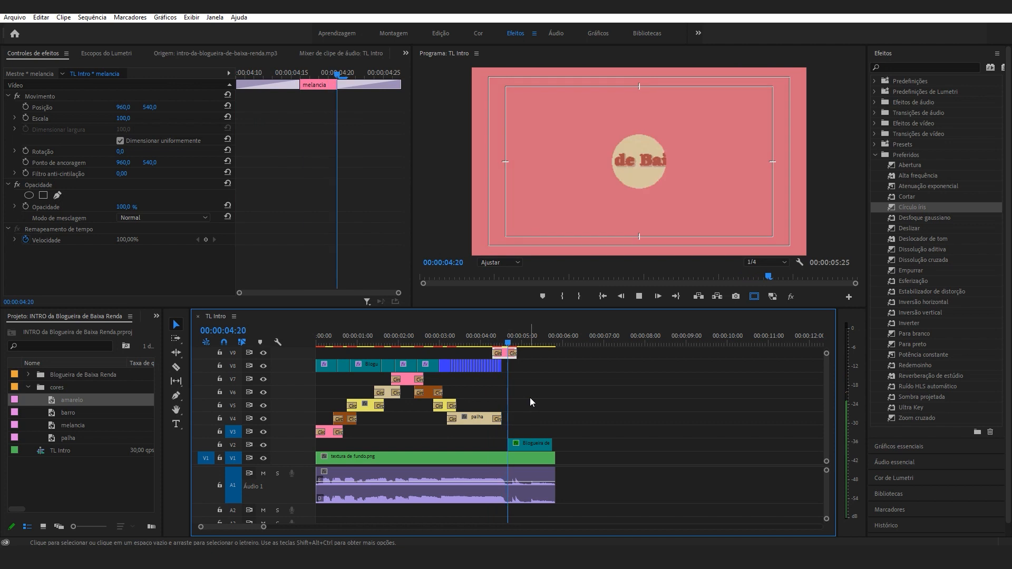
pyautogui.click(522, 458)
pyautogui.moveTo(264, 533); pyautogui.dragTo(243, 538)
pyautogui.moveTo(529, 364); pyautogui.dragTo(507, 364)
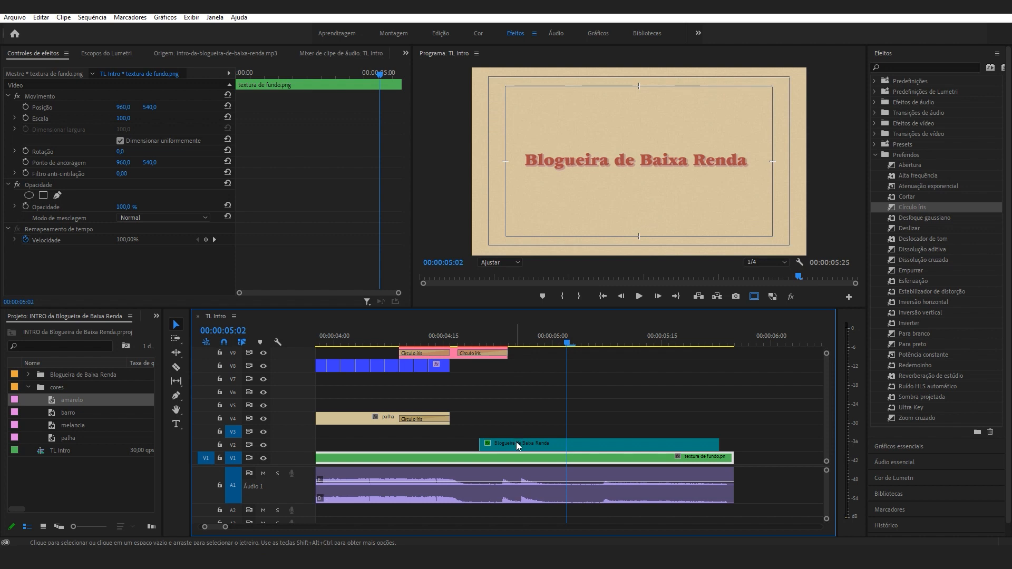
pyautogui.moveTo(470, 446); pyautogui.dragTo(457, 445)
pyautogui.click(501, 340)
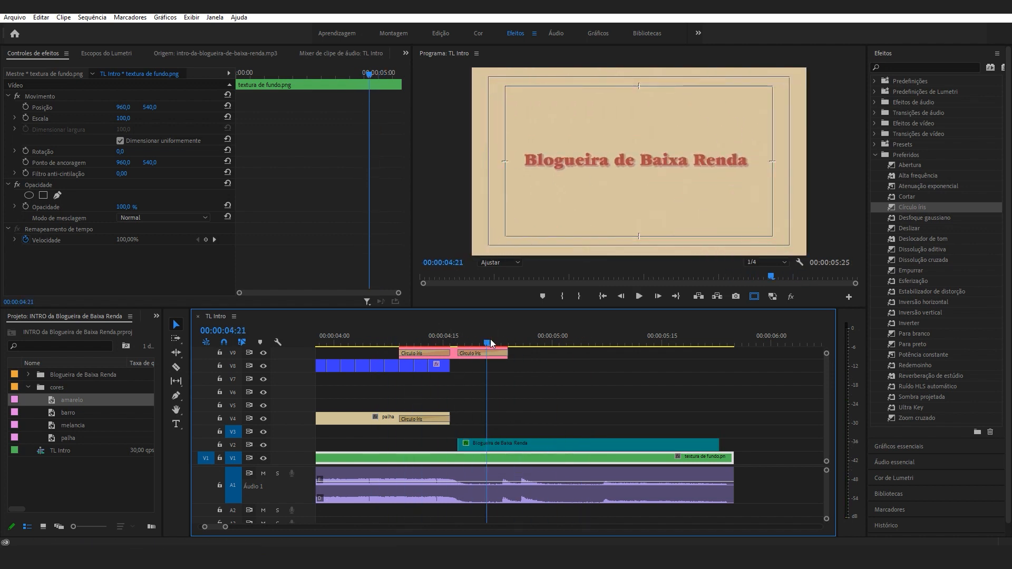
pyautogui.hotkey('ctrl', 'z')
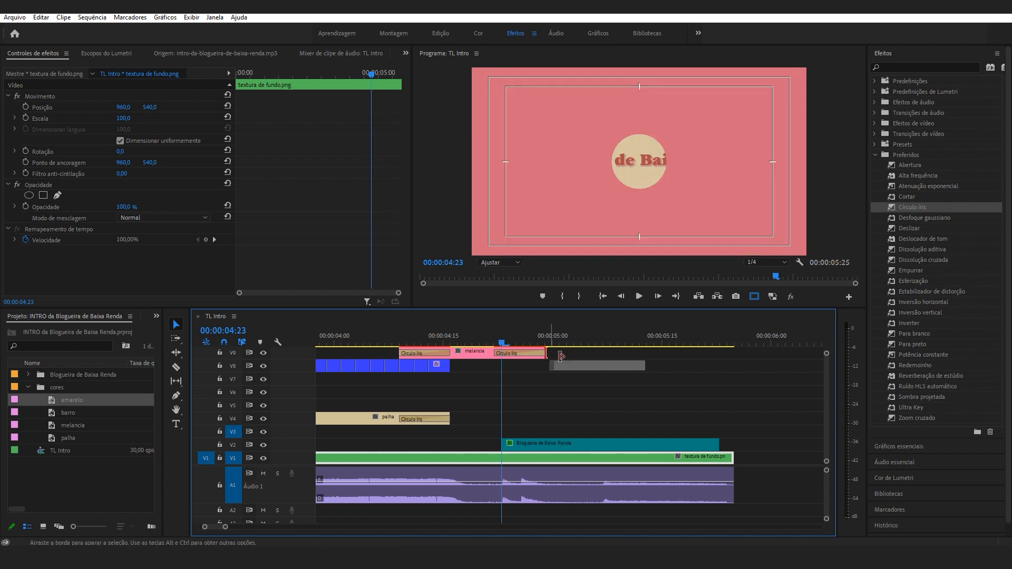
pyautogui.hotkey('ctrl', 'z')
# Shift the V9 melancia clip later and extend the palha clip and the last stretched "Renda" text clip to the end of its opening transition.
pyautogui.moveTo(404, 357); pyautogui.dragTo(433, 356)
pyautogui.moveTo(456, 421); pyautogui.dragTo(478, 420)
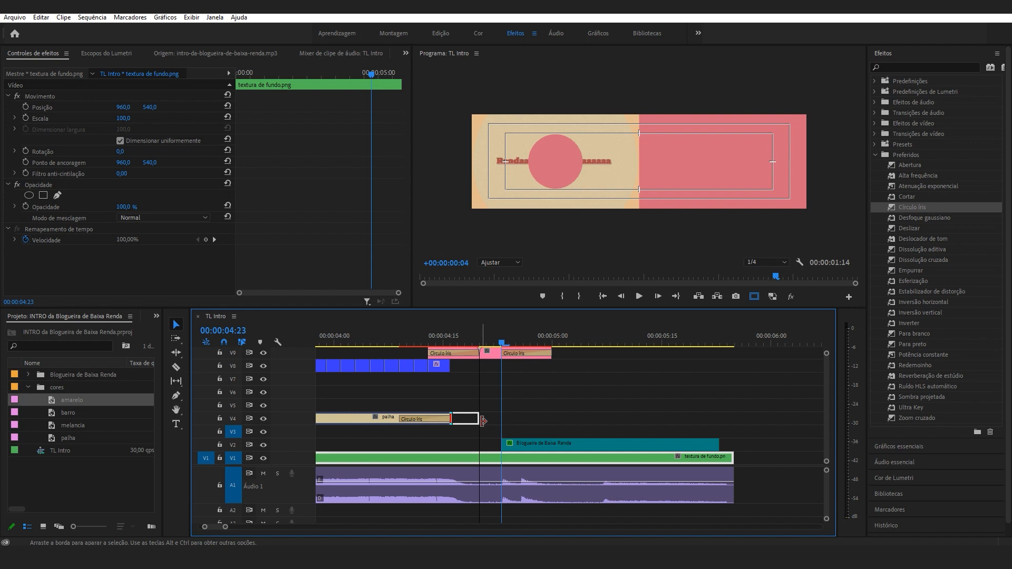
pyautogui.click(391, 342)
pyautogui.press('space')
pyautogui.moveTo(450, 365); pyautogui.dragTo(479, 366)
pyautogui.click(431, 337)
pyautogui.press('Right')
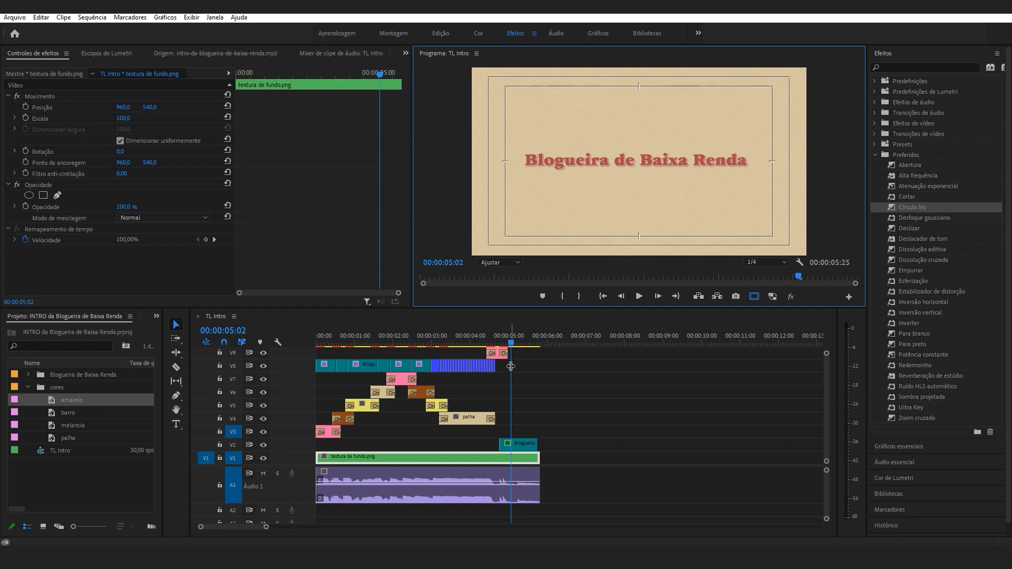
# Nest all the text clips on V8 into a sequence named "texto 1".
pyautogui.moveTo(524, 367); pyautogui.dragTo(306, 370)
pyautogui.rightClick(327, 366)
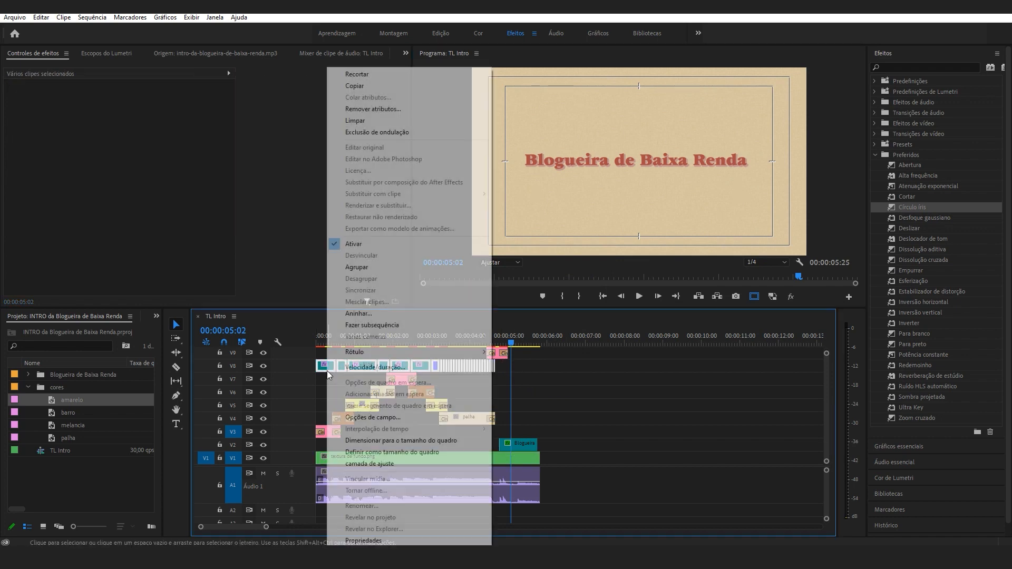
pyautogui.click(381, 315)
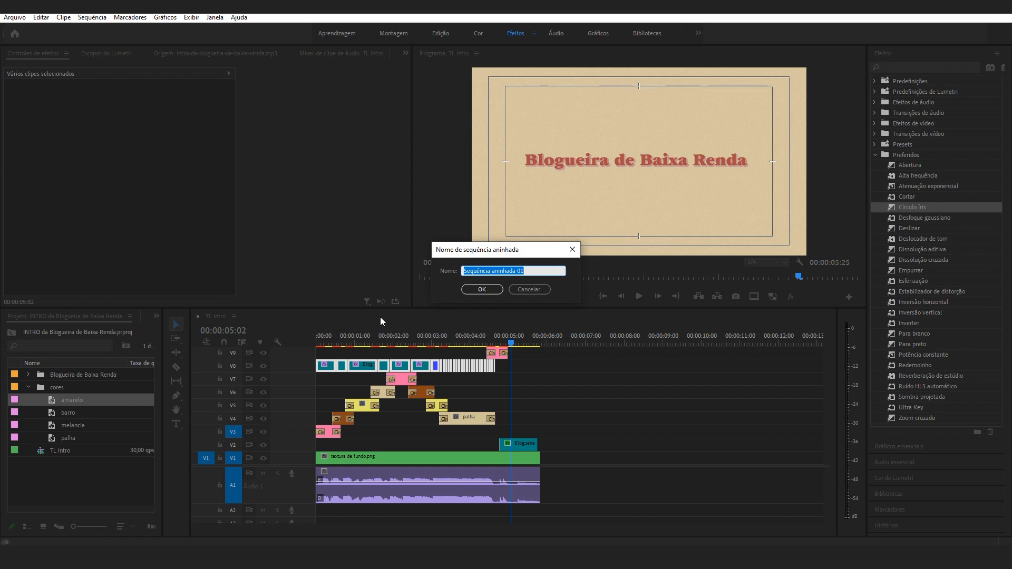
pyautogui.write('texto ')
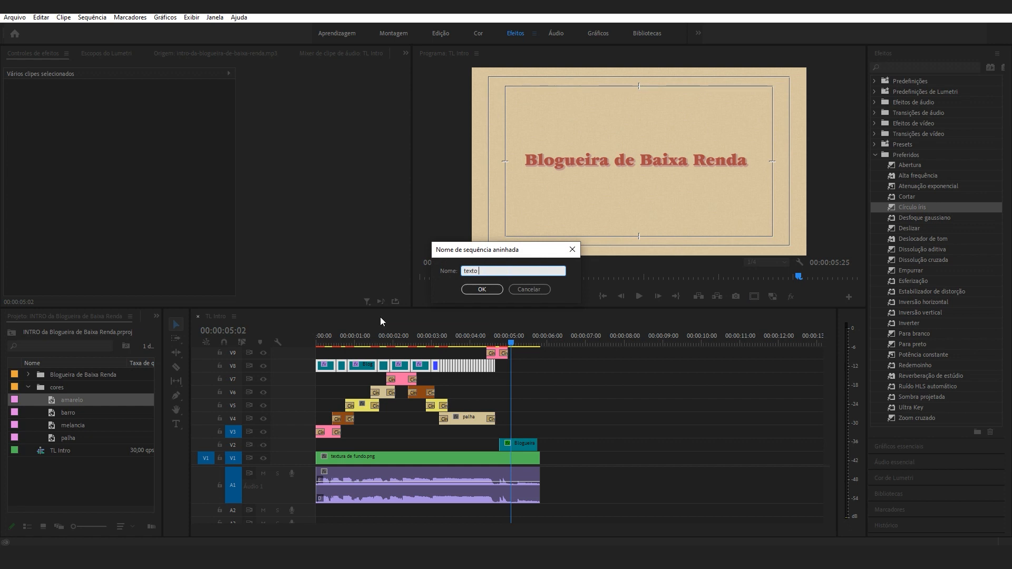
pyautogui.write('1')
pyautogui.press('Return')
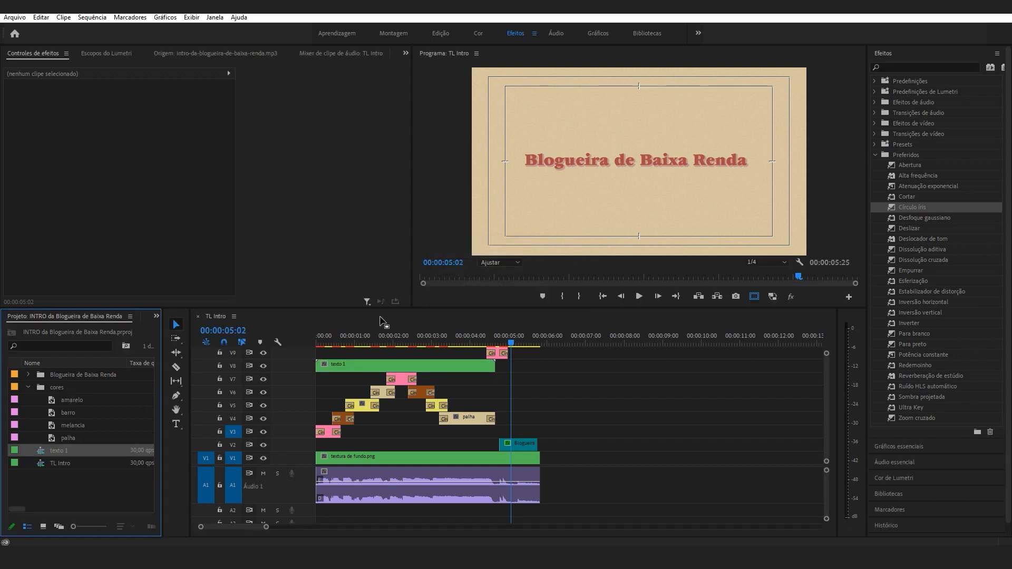
# Change the label colour of the nested texto 1 clip on V8 to blue.
pyautogui.rightClick(430, 365)
pyautogui.moveTo(548, 339)
pyautogui.click(628, 449)
# Set the scale of the texto 1 clip to 115 while viewing the stretched "Renda" text.
pyautogui.click(450, 342)
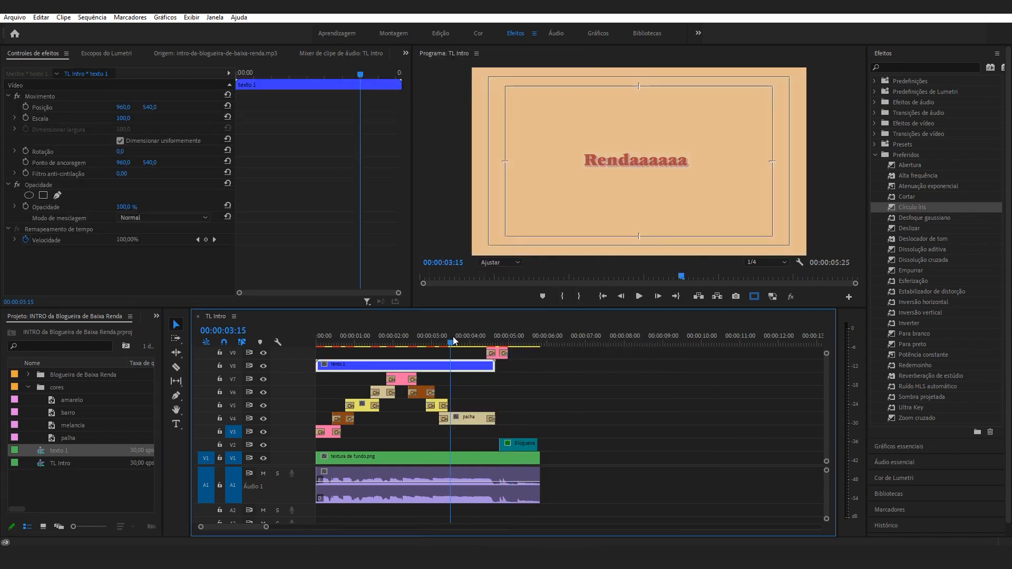
pyautogui.click(130, 117)
pyautogui.press('Return')
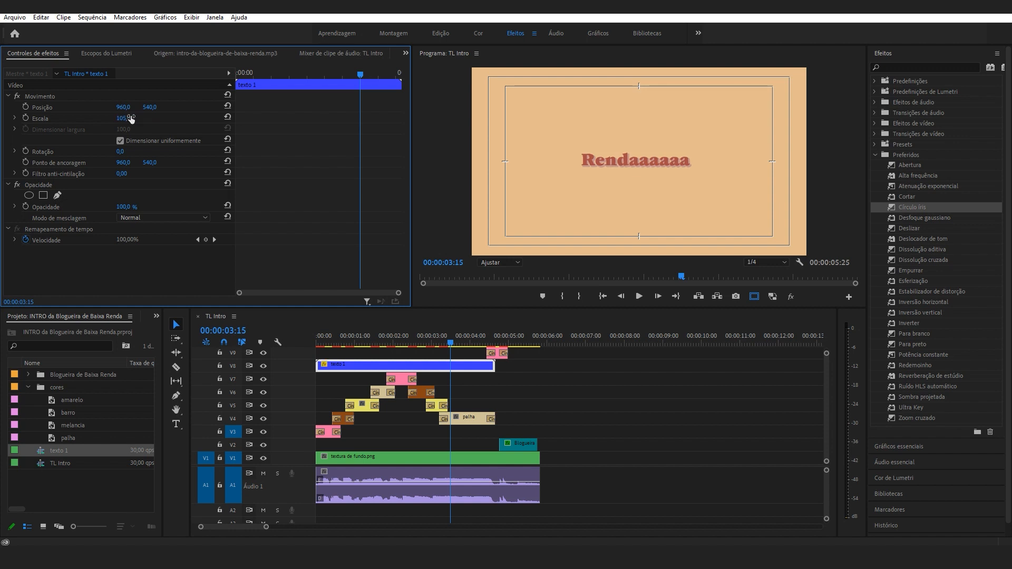
pyautogui.write('115')
pyautogui.press('Return')
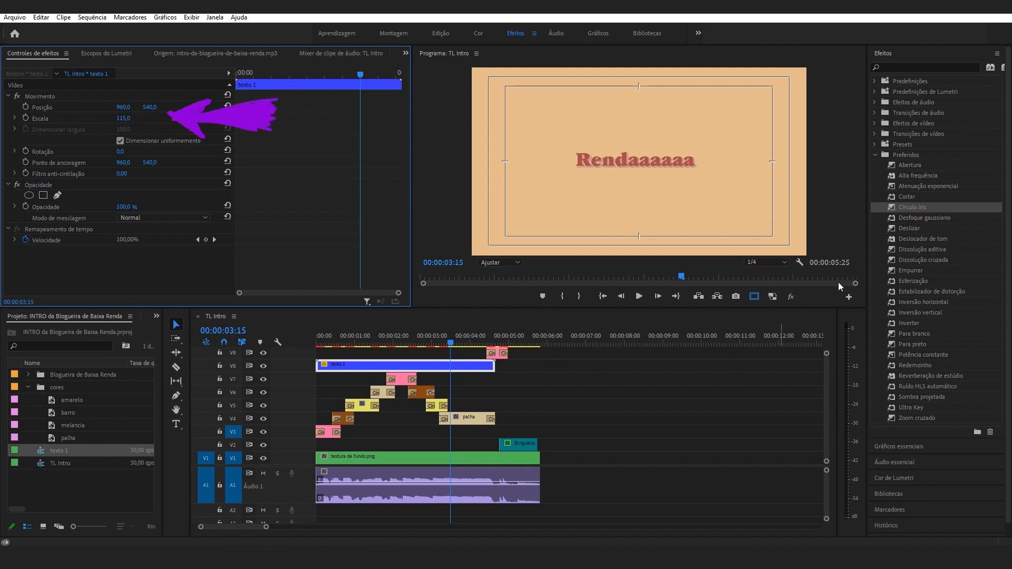
# Apply the Handheld Camera - Long Lens preset to the texto 1 clip and play the intro from the start.
pyautogui.click(874, 144)
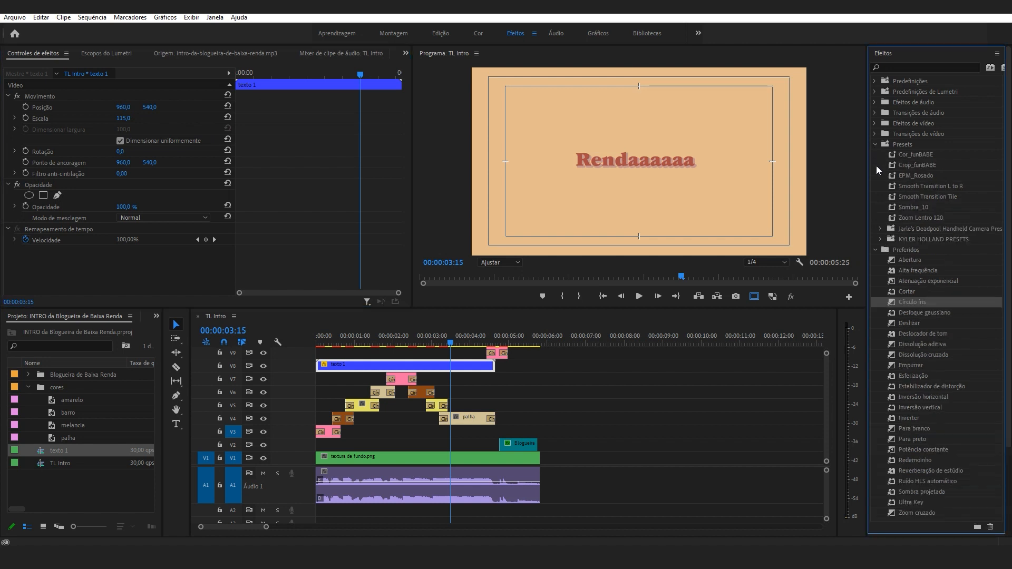
pyautogui.click(880, 229)
pyautogui.click(885, 238)
pyautogui.moveTo(941, 252); pyautogui.dragTo(469, 365)
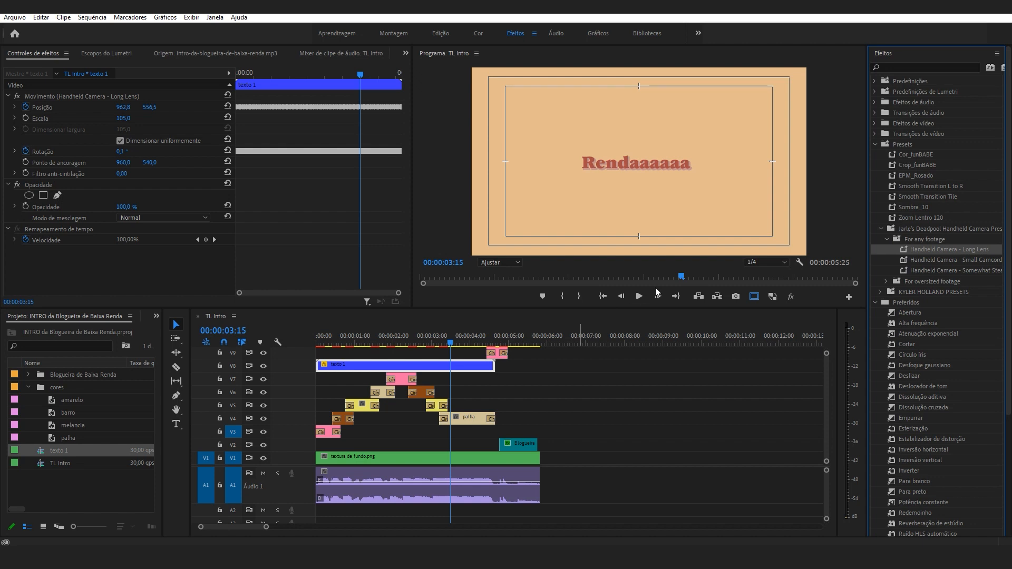
pyautogui.click(603, 298)
pyautogui.click(638, 297)
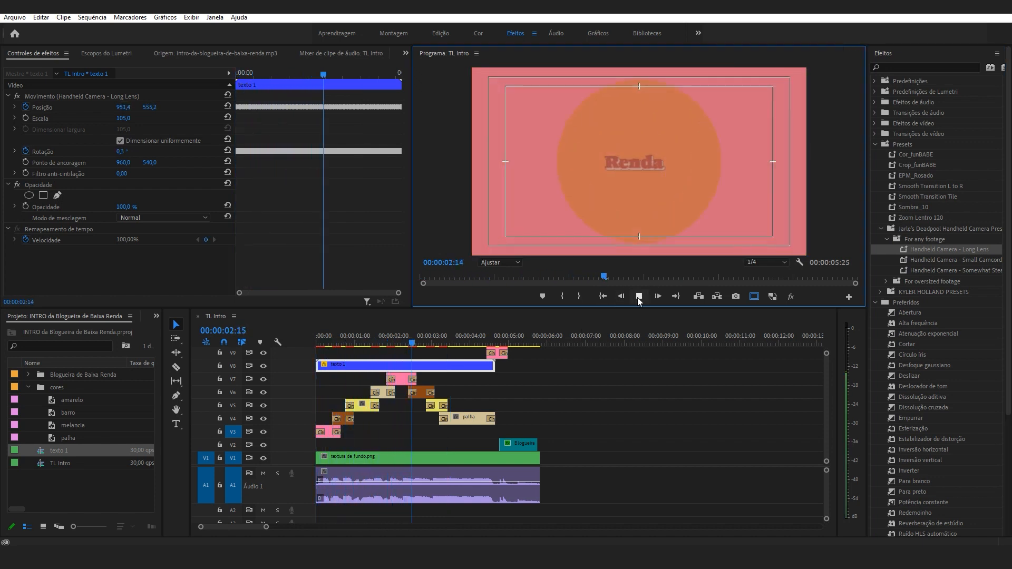
pyautogui.click(638, 298)
# Try the Handheld Camera - Small Camcorder preset on the texto 1 clip and play the intro from the start.
pyautogui.click(459, 458)
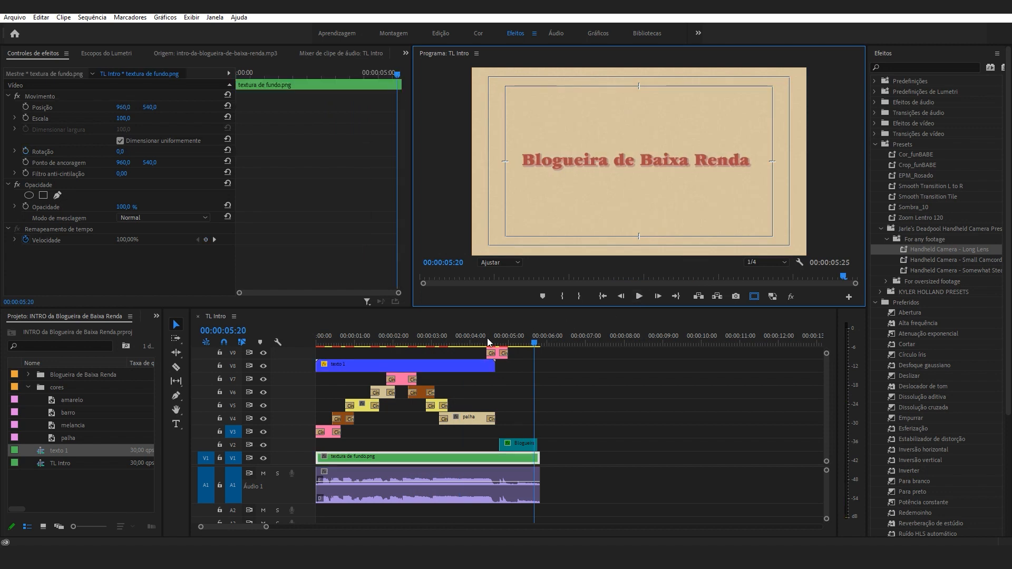
pyautogui.click(471, 370)
pyautogui.press('Home')
pyautogui.press('space')
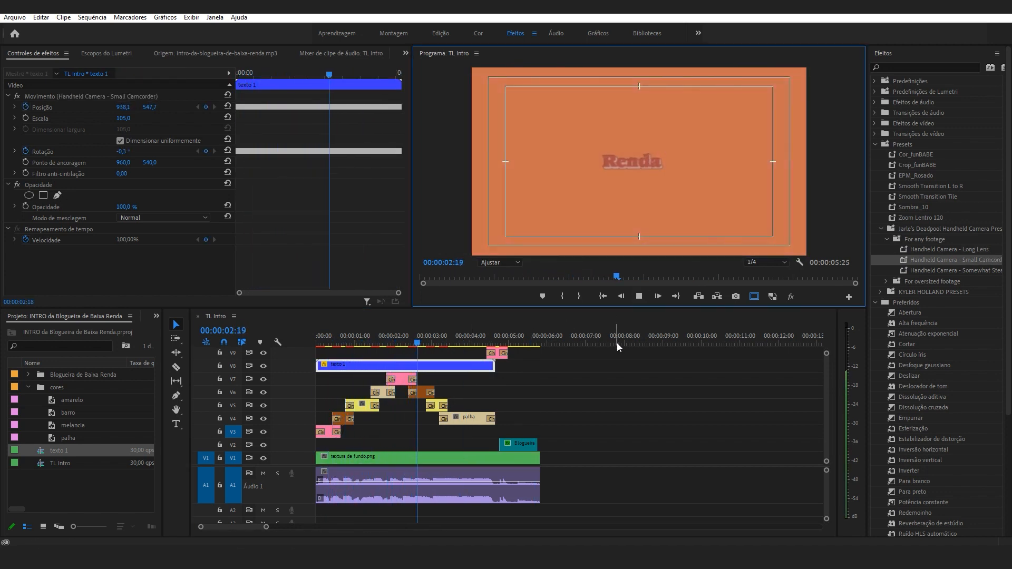
pyautogui.press('space')
pyautogui.click(478, 346)
pyautogui.click(478, 369)
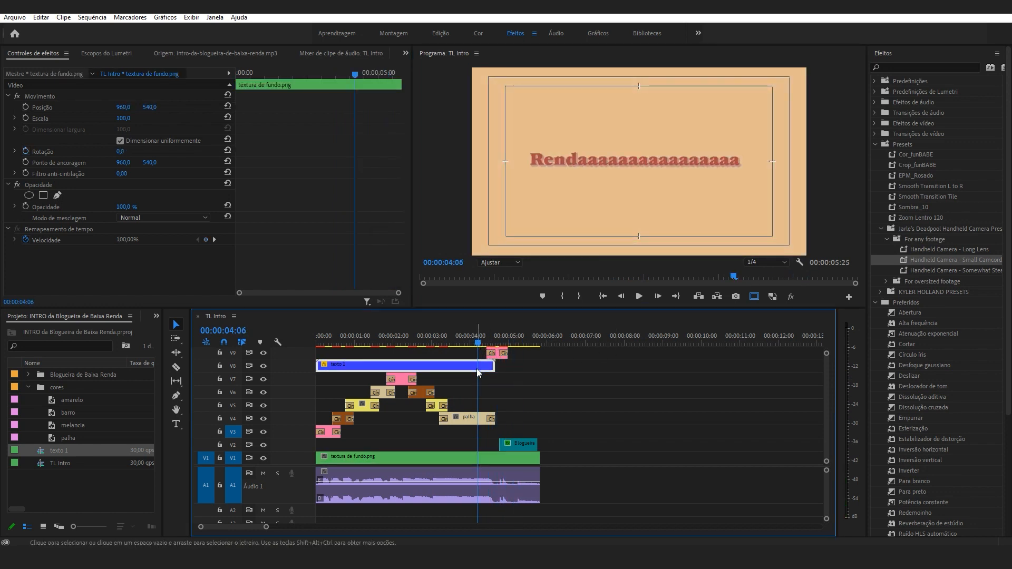
# Undo the Small Camcorder preset, try Handheld Camera - Somewhat Steady on texto 1 instead, and play the intro.
pyautogui.hotkey('ctrl', 'z')
pyautogui.moveTo(927, 269); pyautogui.dragTo(725, 296)
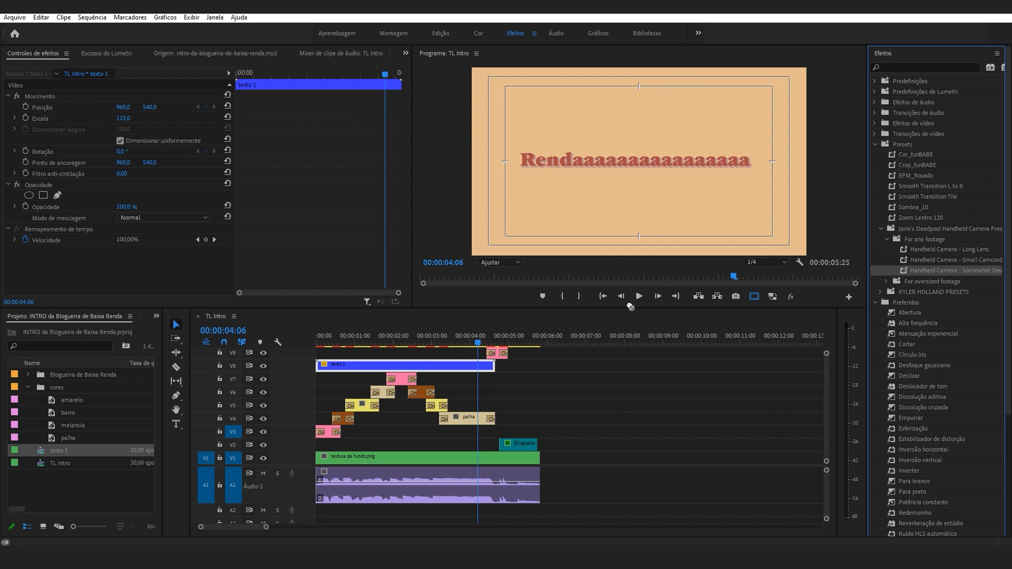
pyautogui.moveTo(452, 364); pyautogui.dragTo(453, 365)
pyautogui.press('Home')
pyautogui.press('space')
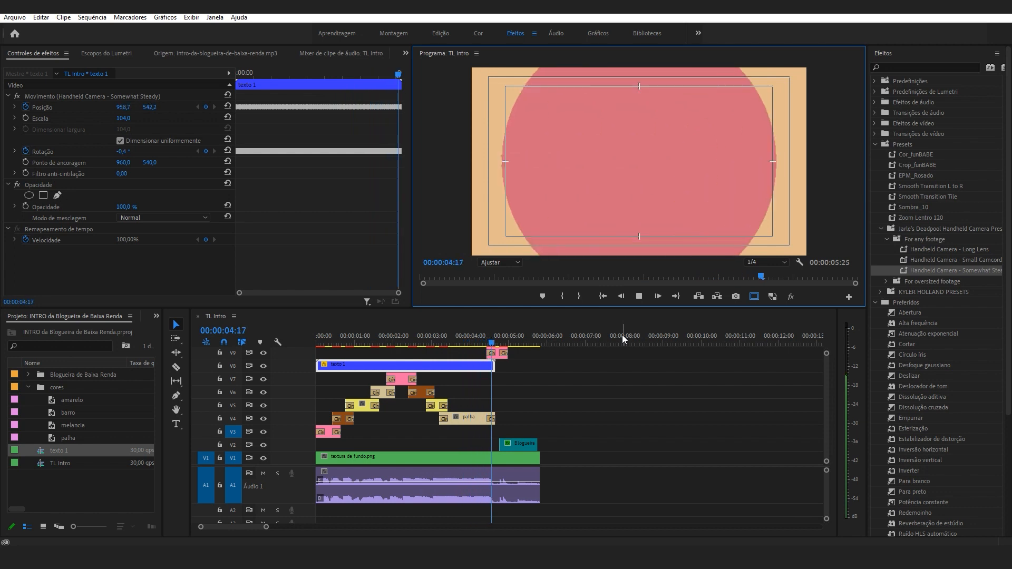
pyautogui.press('space')
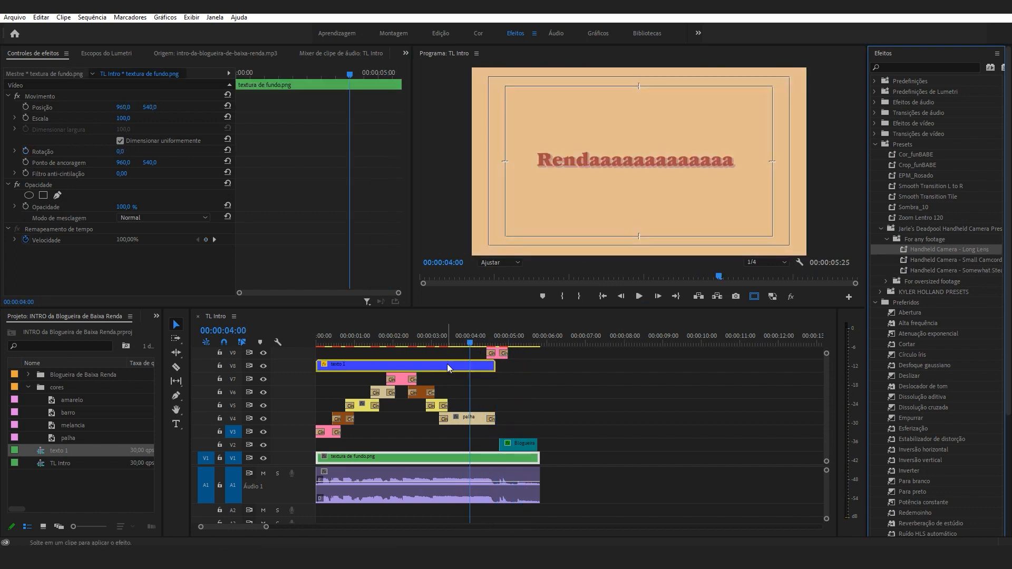
# Reapply the Handheld Camera - Long Lens preset to texto 1, save the project, and replay the intro from the start.
pyautogui.moveTo(449, 366); pyautogui.dragTo(450, 366)
pyautogui.click(603, 297)
pyautogui.press('space')
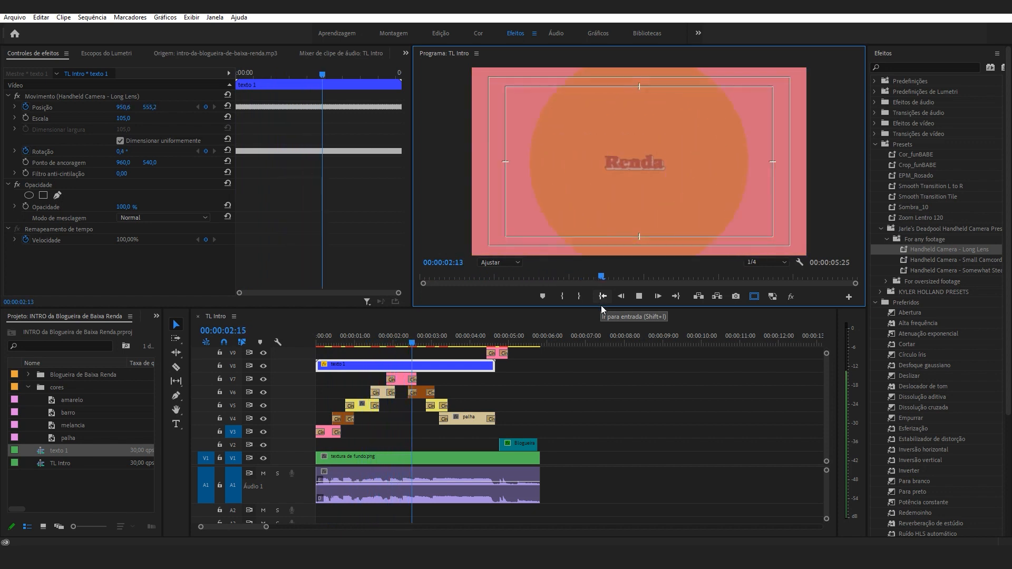
pyautogui.hotkey('ctrl', 's')
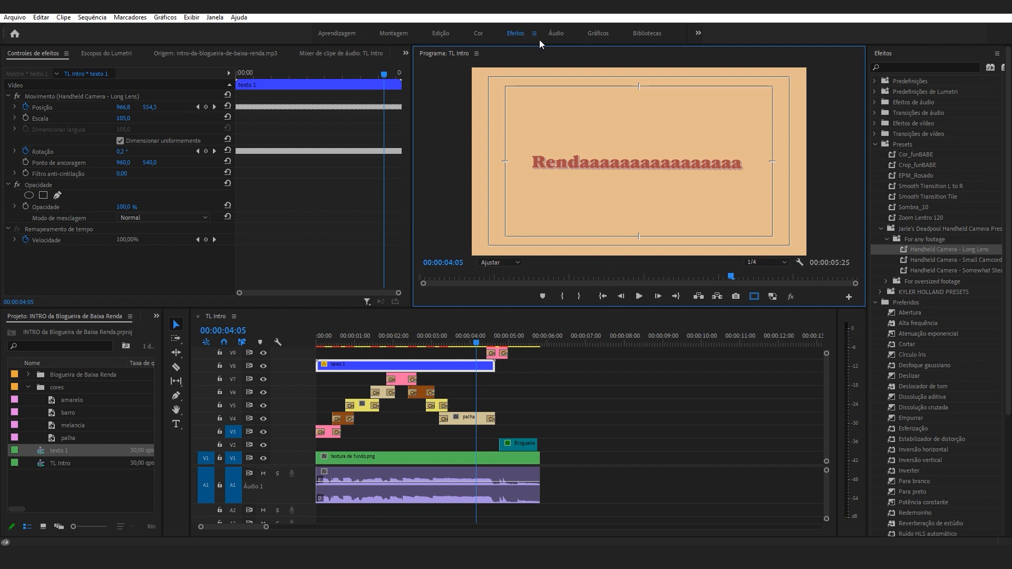
pyautogui.click(603, 297)
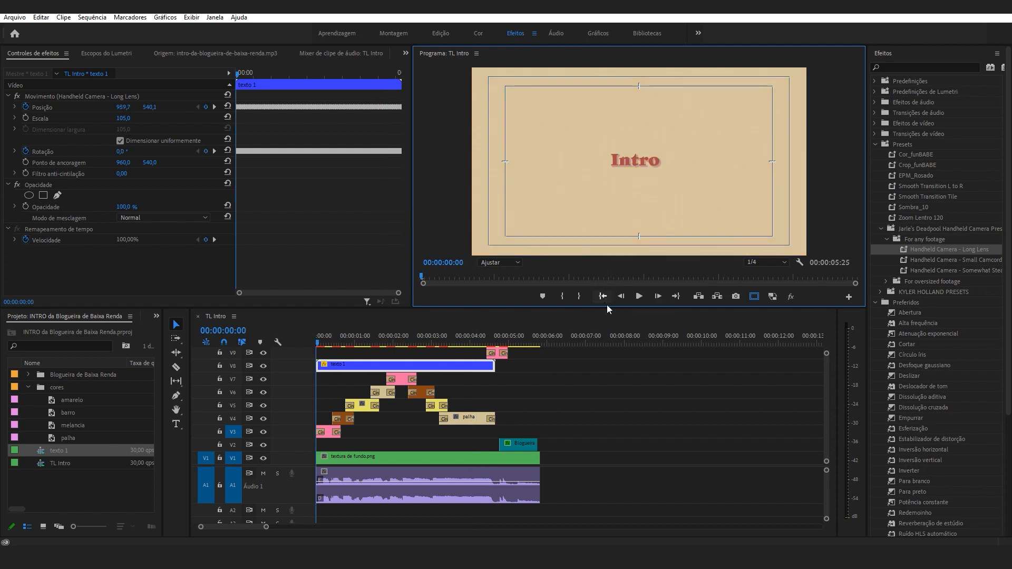
pyautogui.click(638, 297)
pyautogui.click(605, 296)
pyautogui.click(605, 297)
# Delete the closing Círculo íris transition from the amarelo clip on V5 and play the change into the final title.
pyautogui.moveTo(266, 528); pyautogui.dragTo(238, 528)
pyautogui.moveTo(598, 335); pyautogui.dragTo(635, 366)
pyautogui.click(625, 370)
pyautogui.moveTo(526, 370); pyautogui.dragTo(542, 371)
pyautogui.press('space')
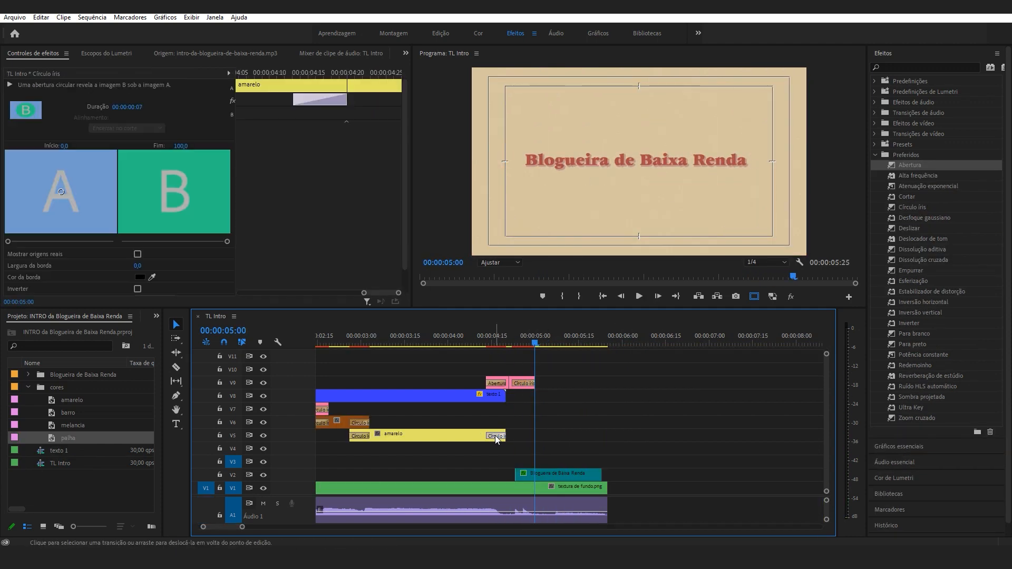
pyautogui.press('Delete')
pyautogui.click(470, 335)
pyautogui.press('space')
pyautogui.press('space')
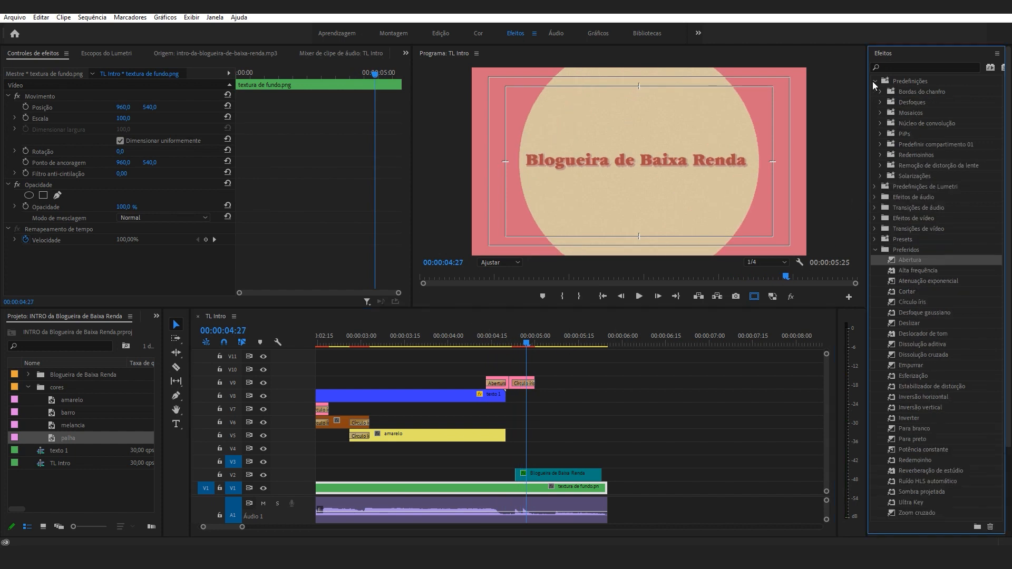
# Apply the Sombra_10 preset to the closing part of melancia on V9 and review its drop shadow settings.
pyautogui.click(875, 144)
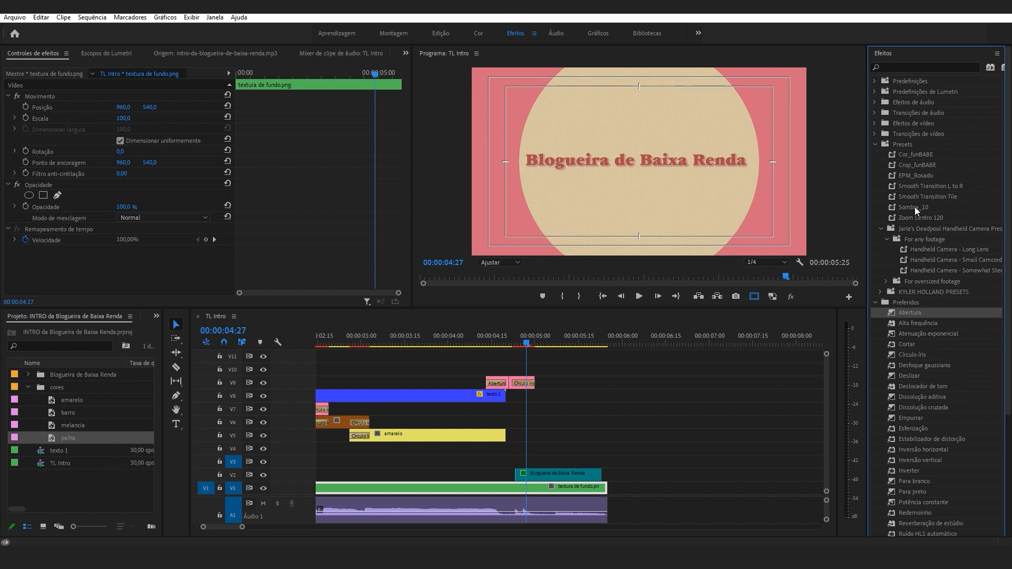
pyautogui.moveTo(915, 207); pyautogui.dragTo(581, 323)
pyautogui.moveTo(520, 379); pyautogui.dragTo(526, 383)
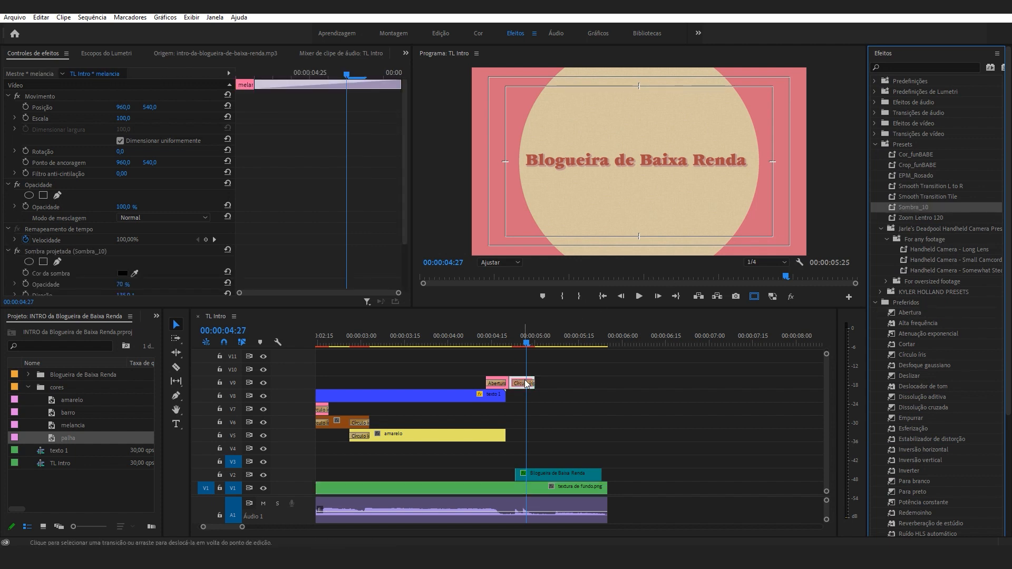
pyautogui.scroll(-3, 153, 254)
pyautogui.click(127, 245)
pyautogui.click(790, 305)
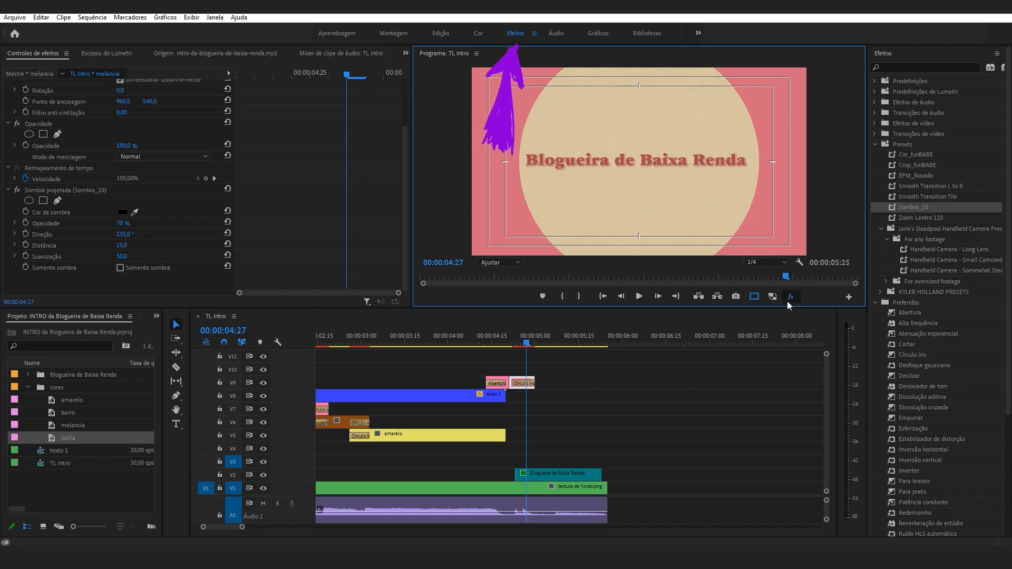
pyautogui.click(62, 190)
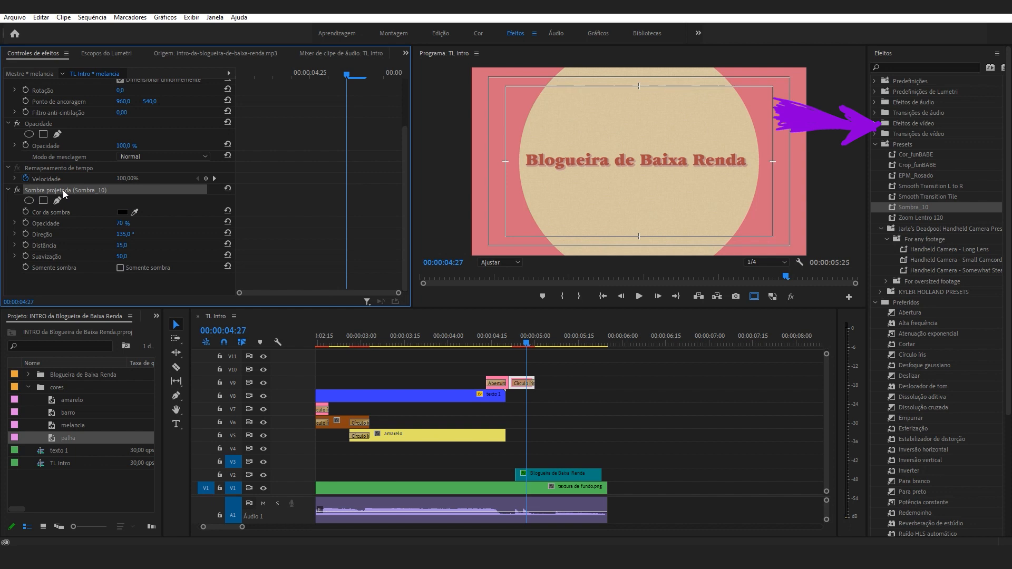
# Remove the Sombra projetada effect from the closing part of melancia on V9 and play the intro.
pyautogui.press('Delete')
pyautogui.click(570, 378)
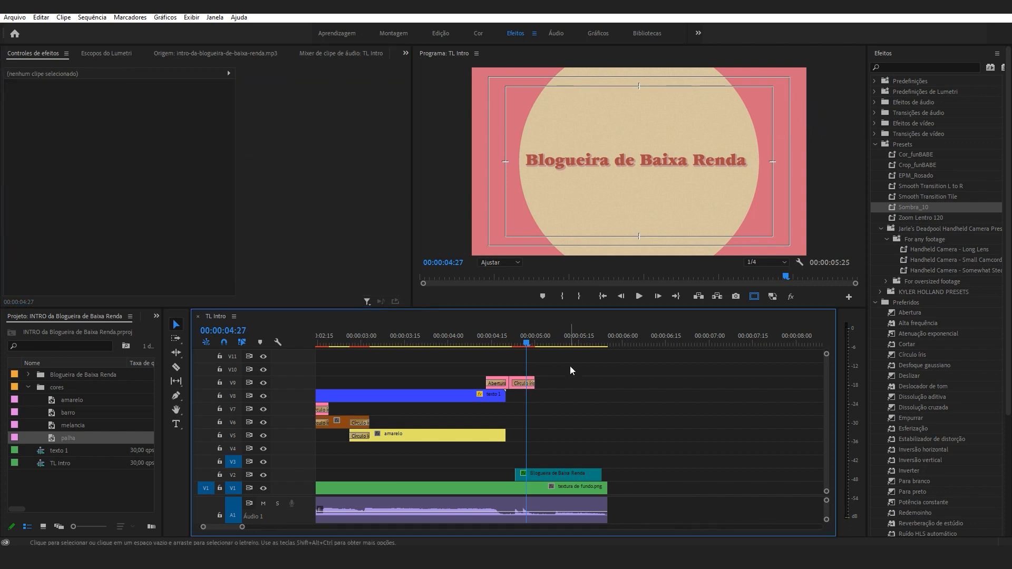
pyautogui.click(757, 301)
pyautogui.press('=')
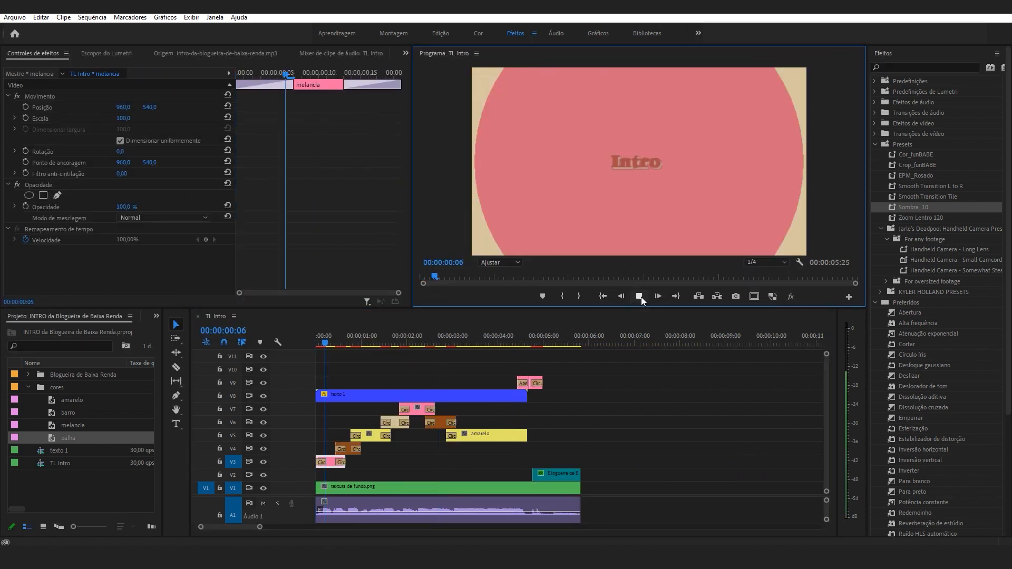
# Create a 1920 × 1080 adjustment layer at 30 fps and place it on V10 over the full length of the intro.
pyautogui.rightClick(110, 479)
pyautogui.moveTo(155, 331)
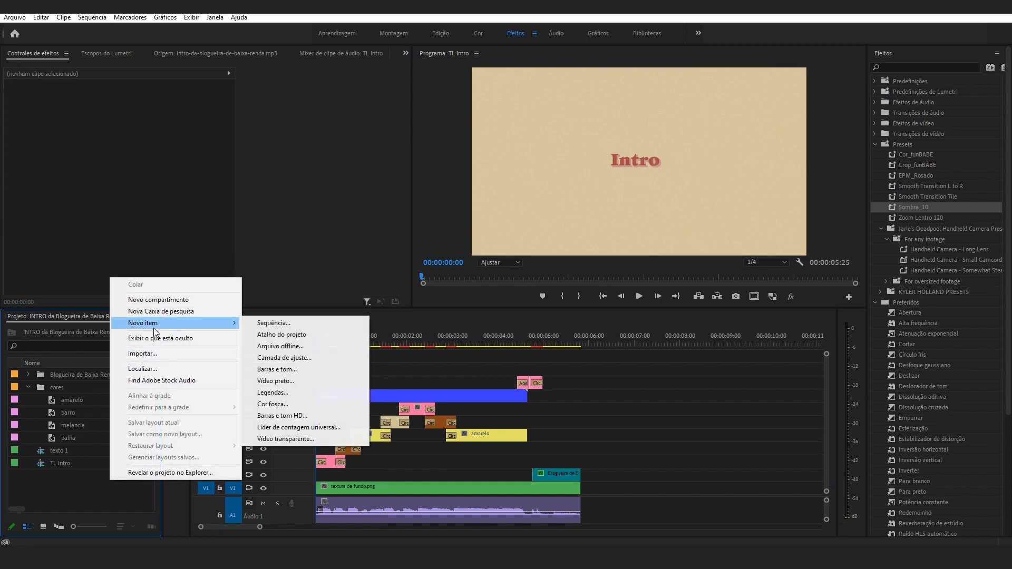
pyautogui.click(306, 361)
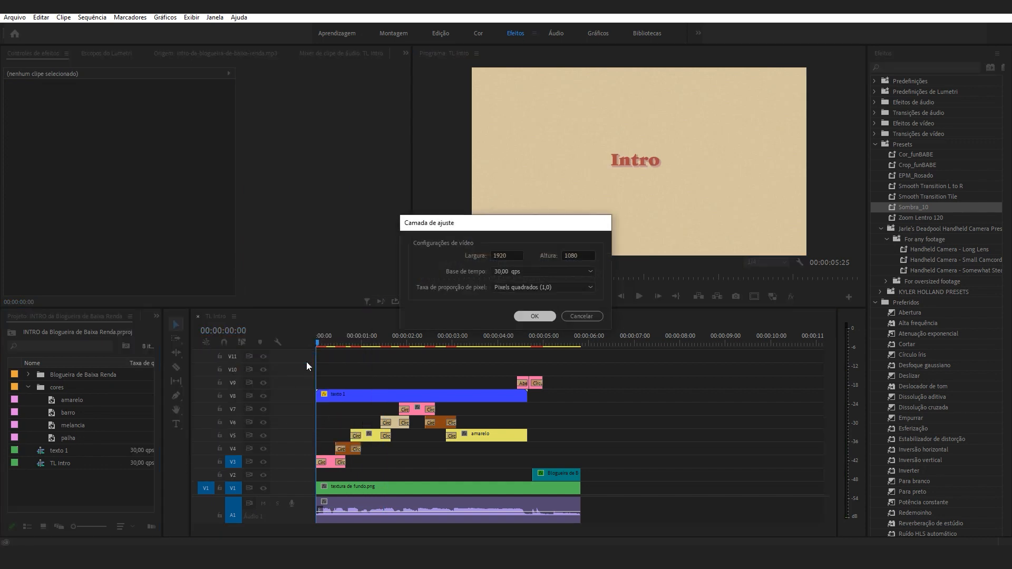
pyautogui.press('Return')
pyautogui.moveTo(67, 387); pyautogui.dragTo(562, 370)
pyautogui.click(562, 370)
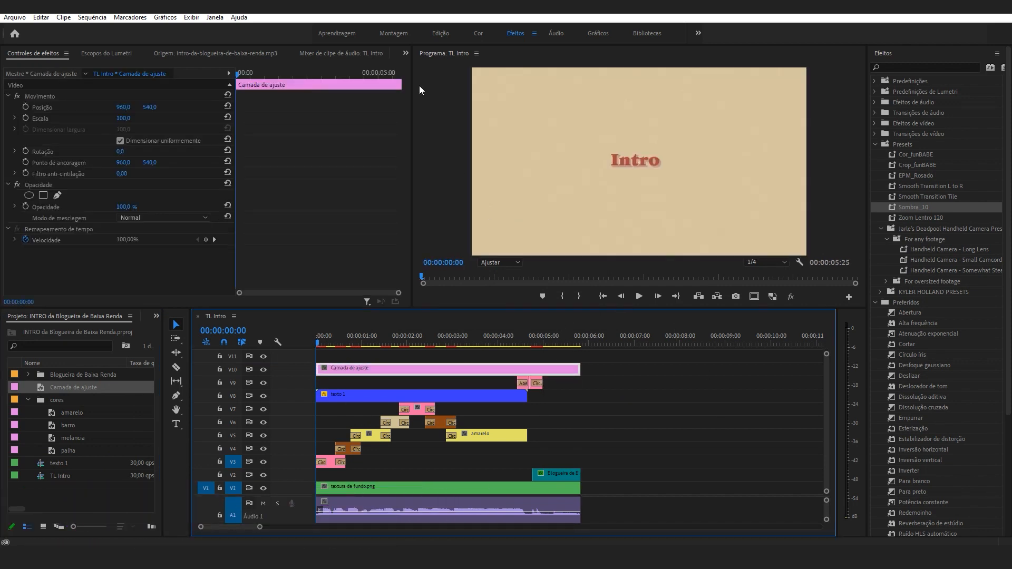
# Give the adjustment layer a Lumetri vignette with an amount of -0.5 and play the intro to check it.
pyautogui.click(479, 33)
pyautogui.moveTo(1002, 228); pyautogui.dragTo(996, 228)
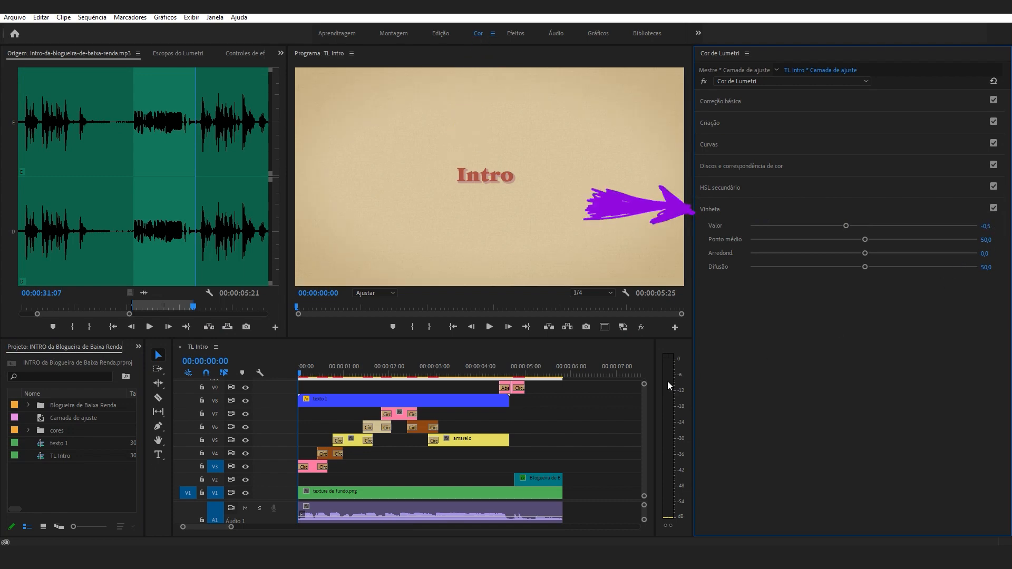
pyautogui.click(453, 328)
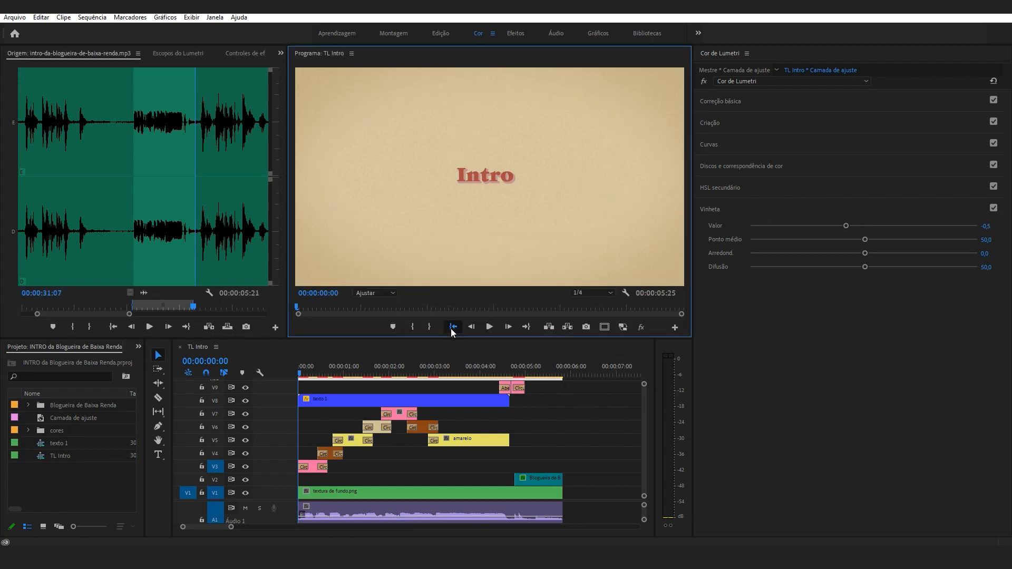
pyautogui.click(489, 328)
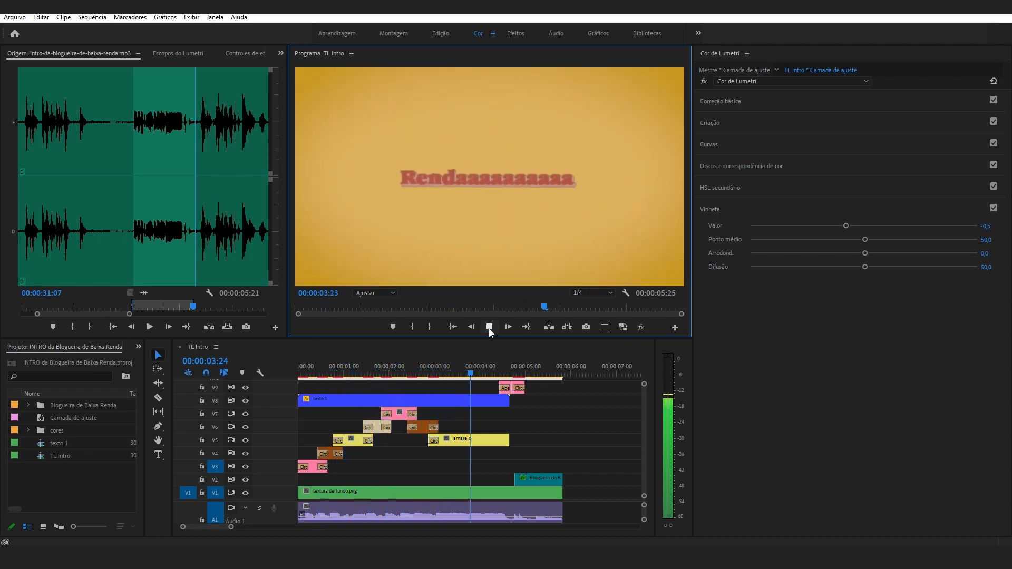
pyautogui.click(490, 328)
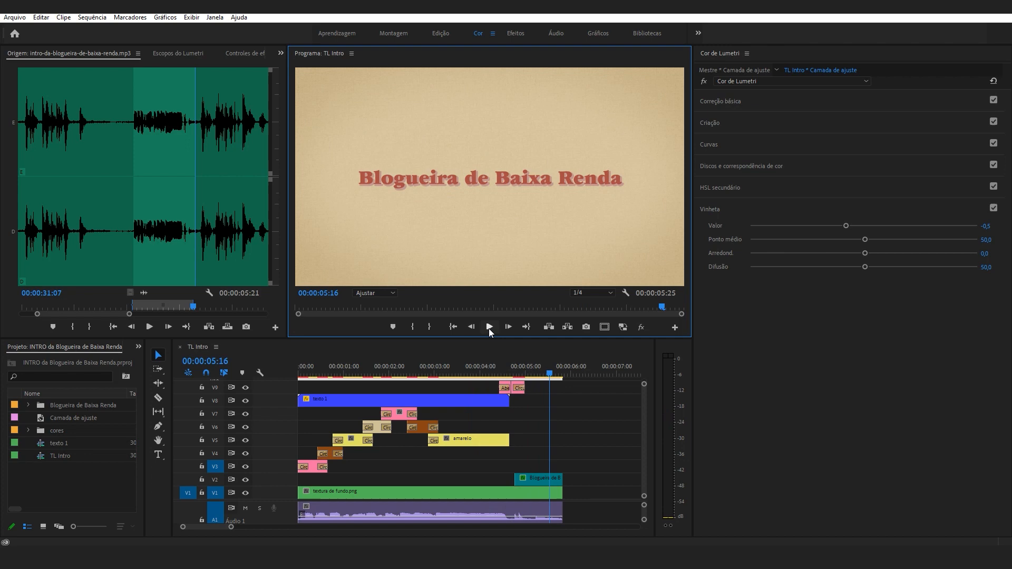
pyautogui.click(488, 374)
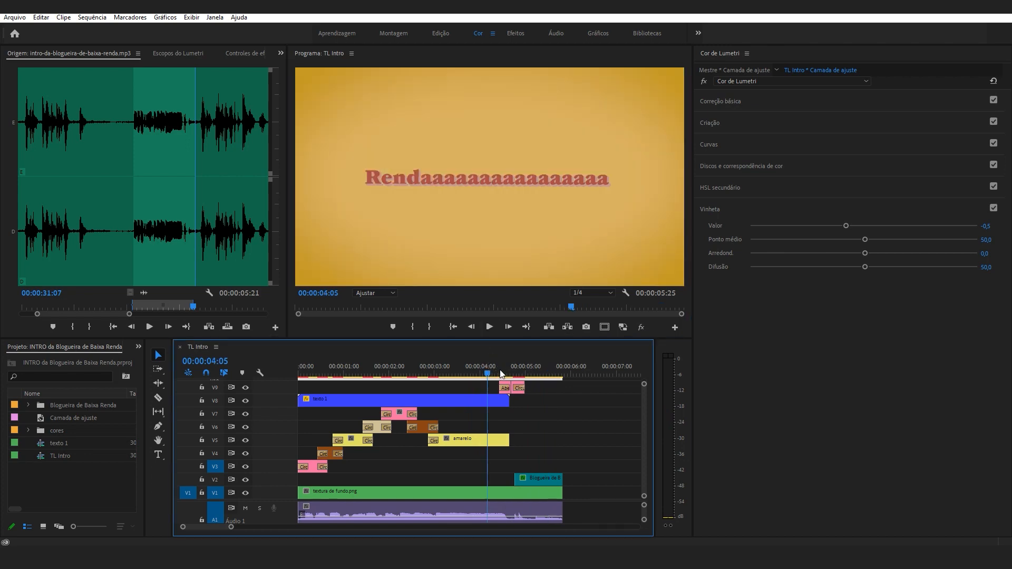
pyautogui.click(540, 372)
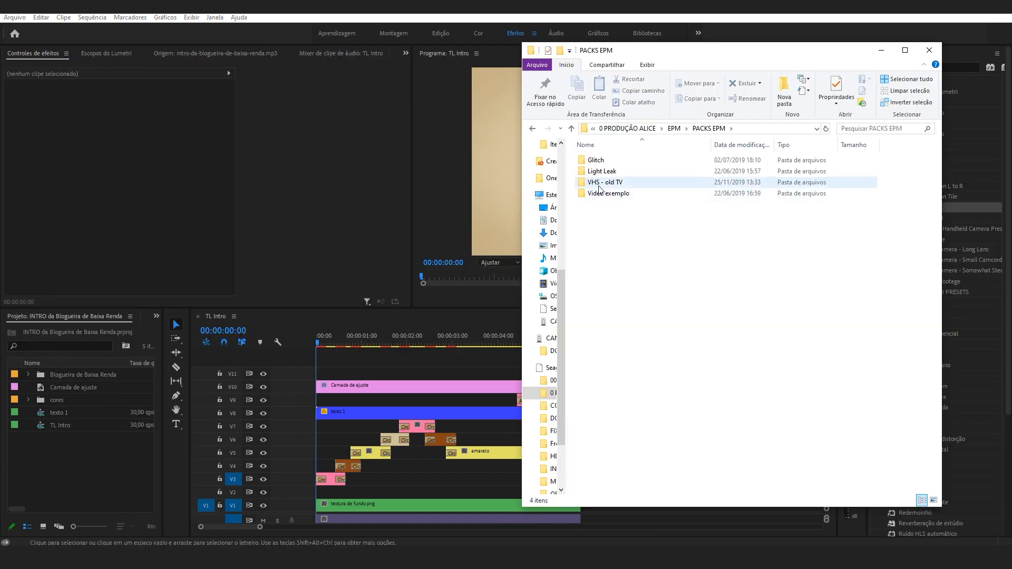
# Import the VHS - old TV folder from PACKS EPM into the project and expand it.
pyautogui.click(605, 184)
pyautogui.moveTo(605, 188); pyautogui.dragTo(73, 454)
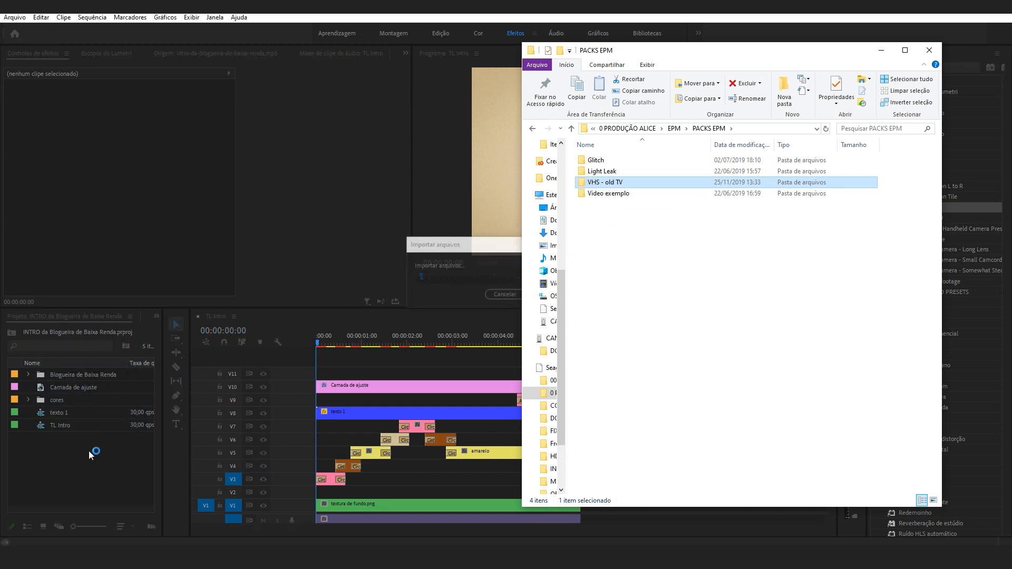
pyautogui.click(930, 51)
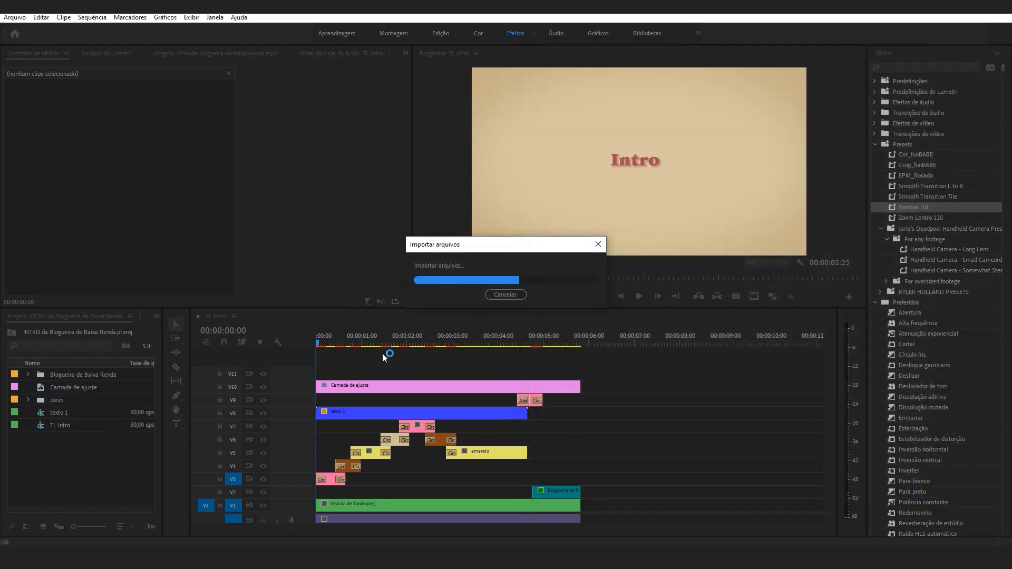
pyautogui.click(30, 414)
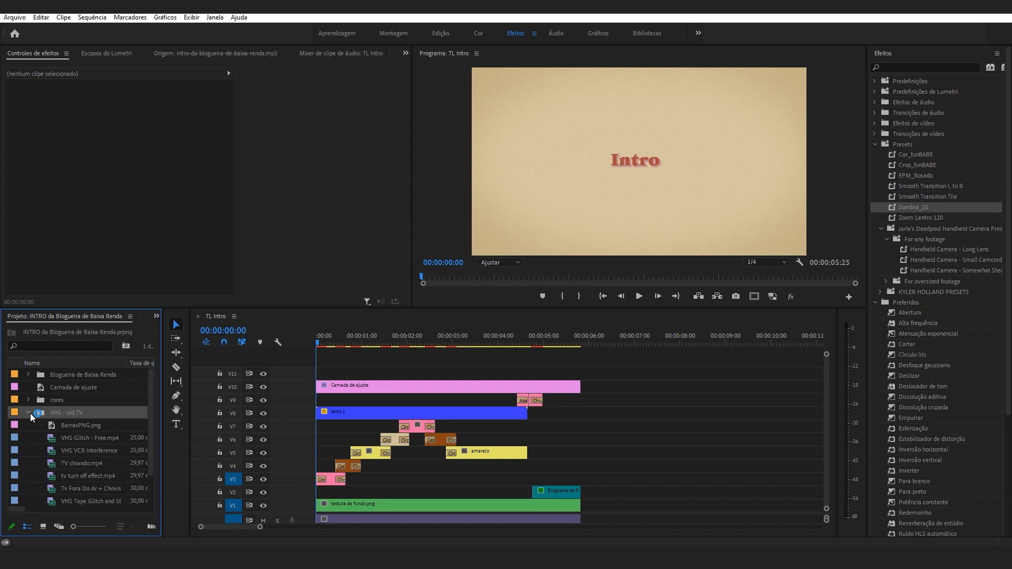
# Mark a section of VHS Glitch - Free.mp4 in the source and place it on V11 across the whole intro.
pyautogui.doubleClick(55, 427)
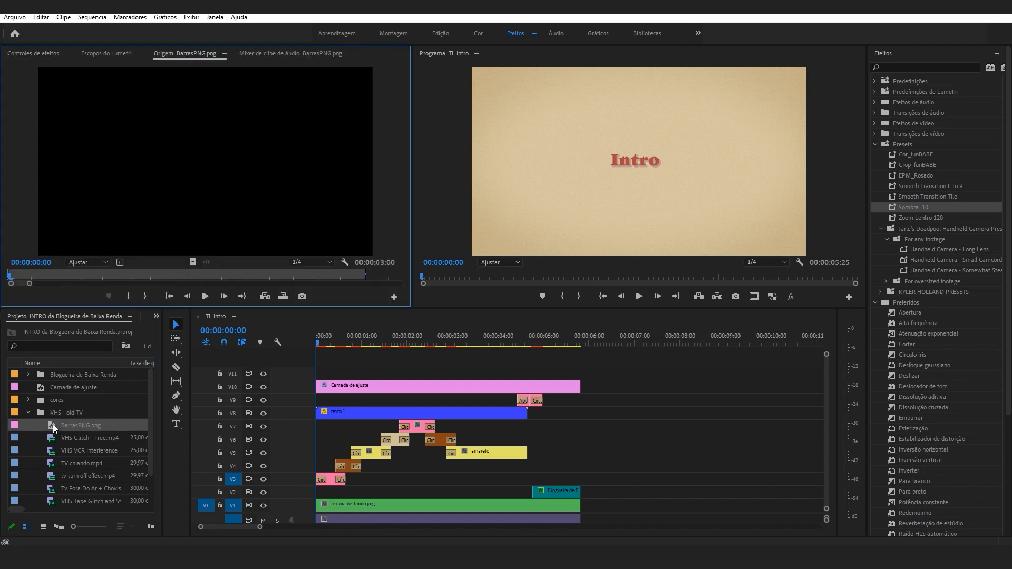
pyautogui.doubleClick(52, 440)
pyautogui.click(36, 266)
pyautogui.click(128, 296)
pyautogui.moveTo(128, 296); pyautogui.dragTo(311, 374)
pyautogui.moveTo(388, 373); pyautogui.dragTo(580, 373)
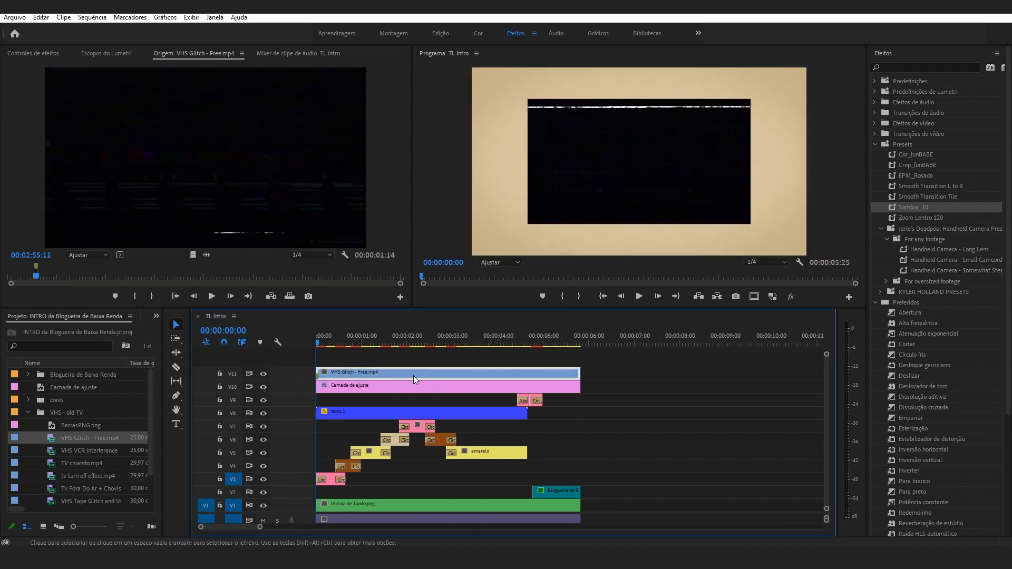
# Fit the VHS Glitch - Free.mp4 clip on V11 to the frame size and set its blend mode to Tela.
pyautogui.click(51, 54)
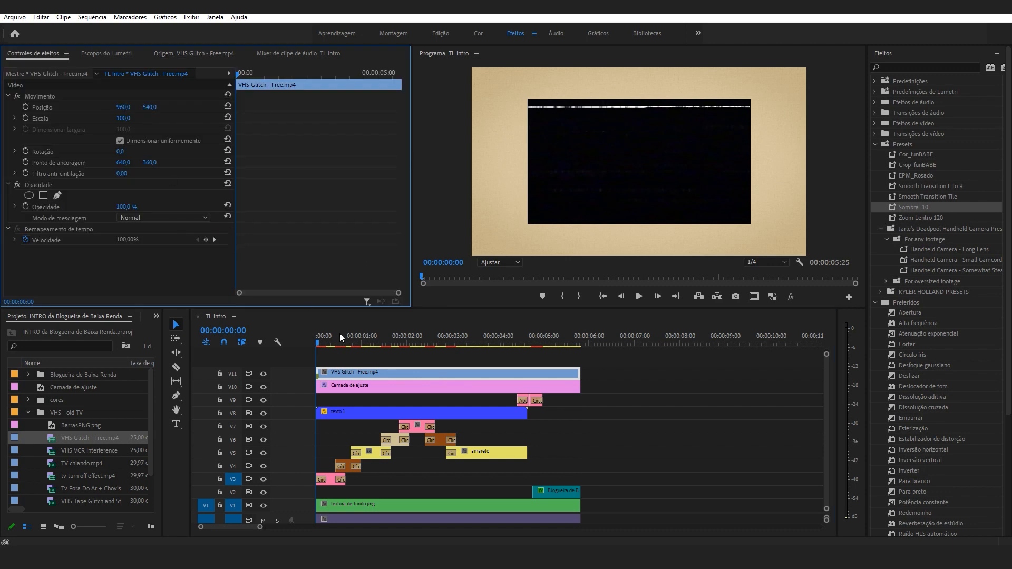
pyautogui.rightClick(393, 372)
pyautogui.click(458, 431)
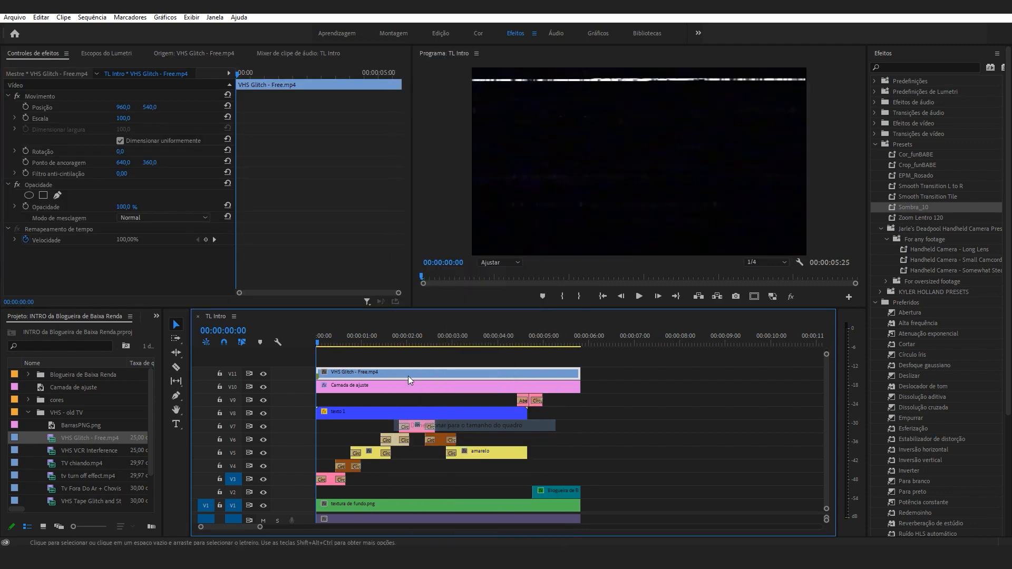
pyautogui.click(143, 217)
pyautogui.click(154, 325)
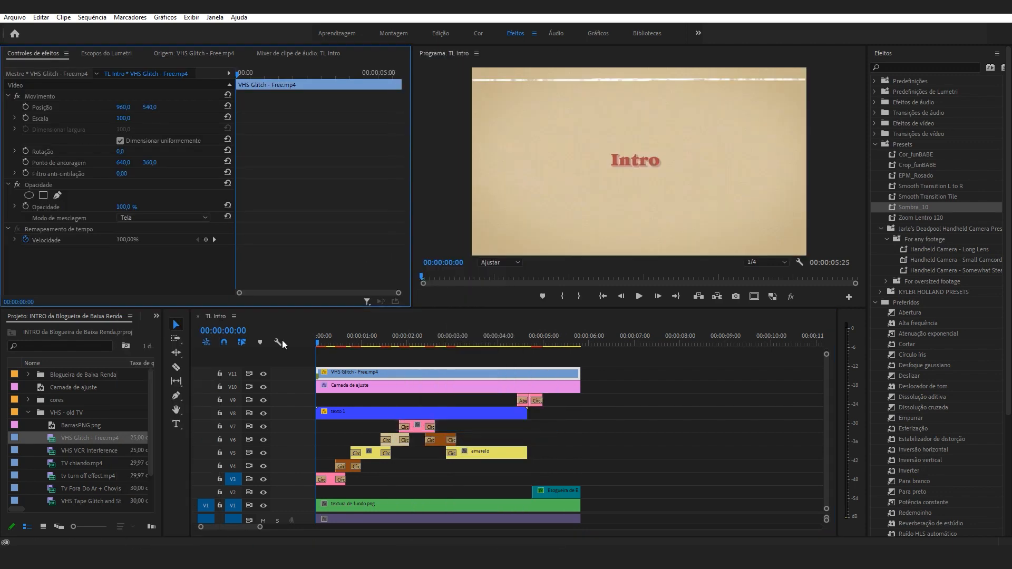
pyautogui.press('space')
# Set the VHS Tape Glitch and Static Noise clip on V12 to the Tela blend mode with 20% opacity.
pyautogui.click(144, 218)
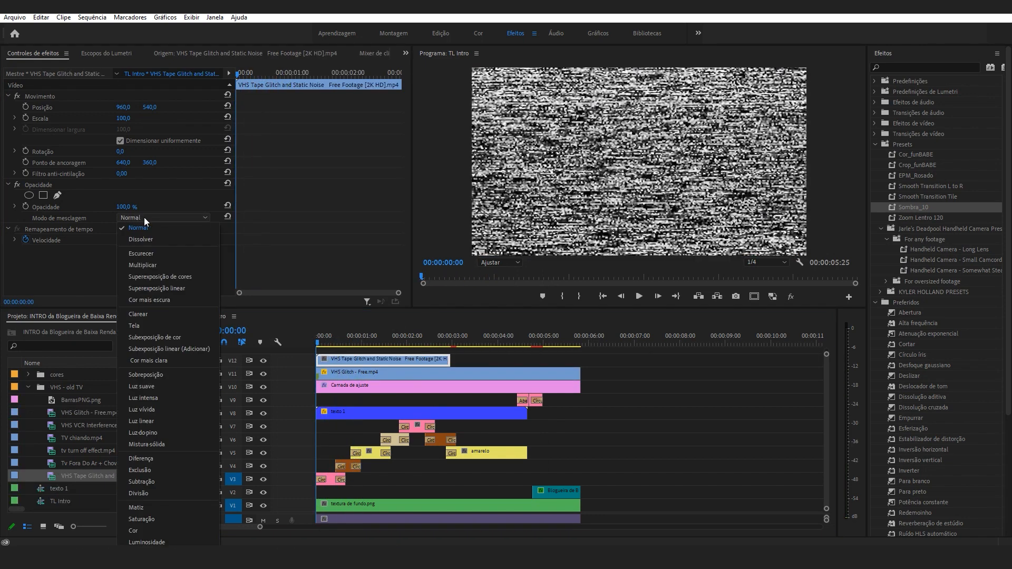
pyautogui.click(155, 325)
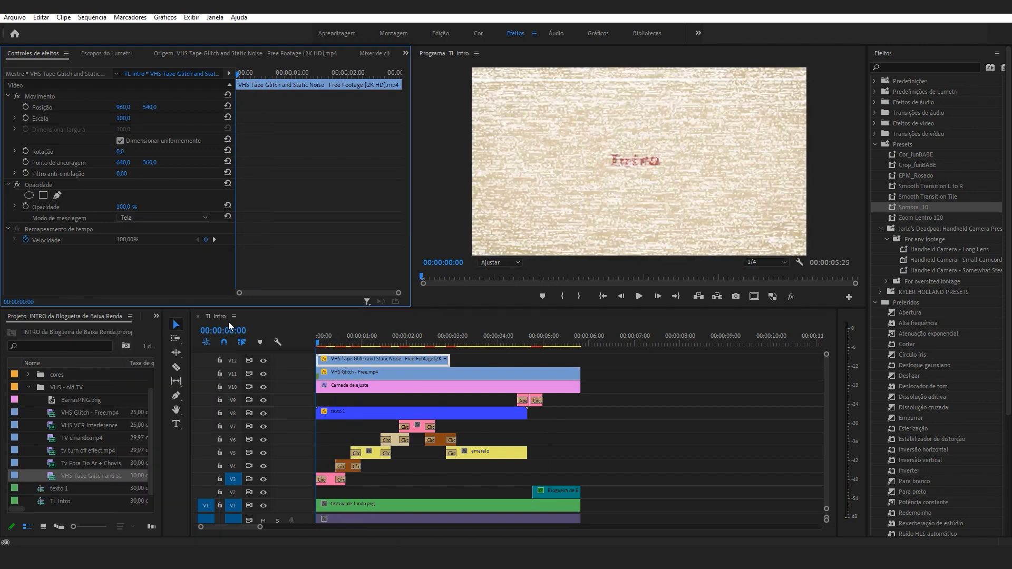
pyautogui.press('Down')
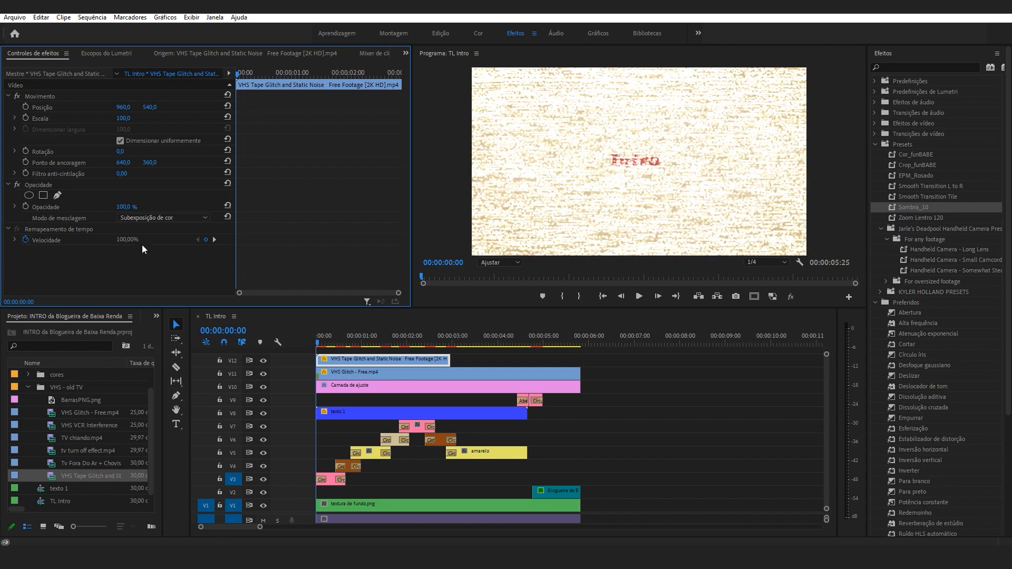
pyautogui.click(134, 217)
pyautogui.click(147, 327)
pyautogui.moveTo(140, 208); pyautogui.dragTo(131, 207)
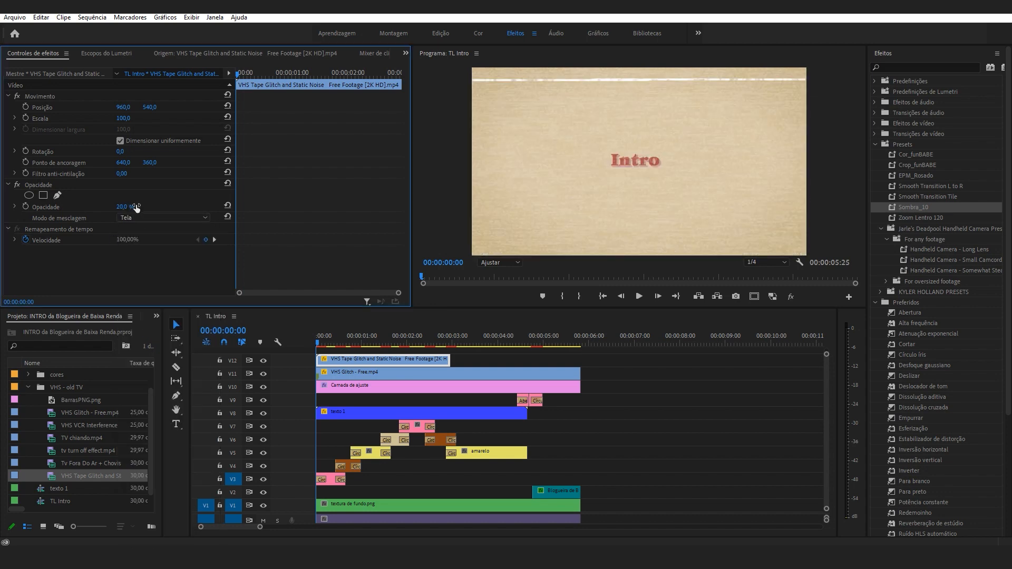
# Move the static noise clip onto V8 beneath texto 1 and duplicate it to fill the rest of the intro.
pyautogui.rightClick(307, 304)
pyautogui.click(344, 323)
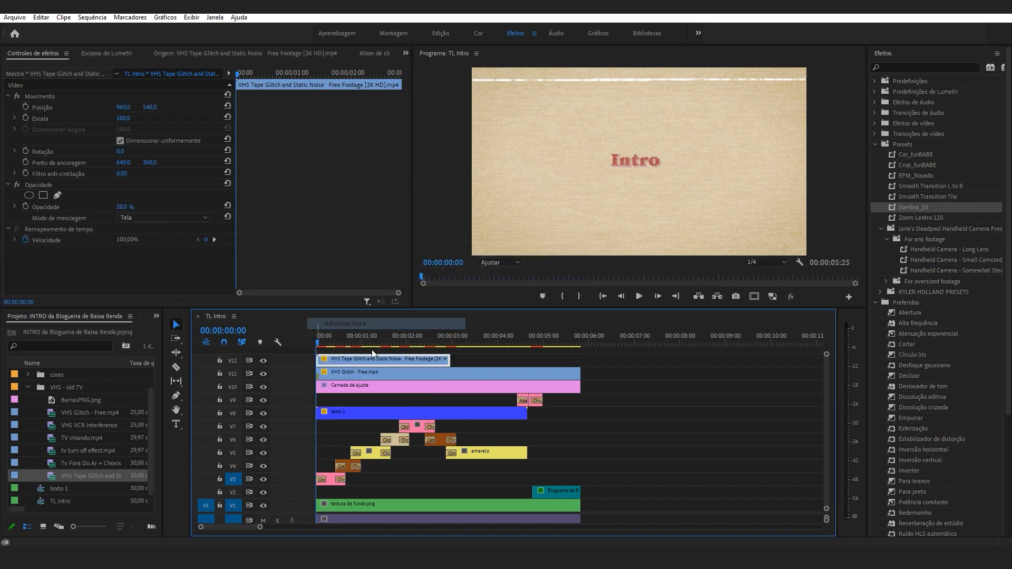
pyautogui.moveTo(381, 356); pyautogui.dragTo(507, 411)
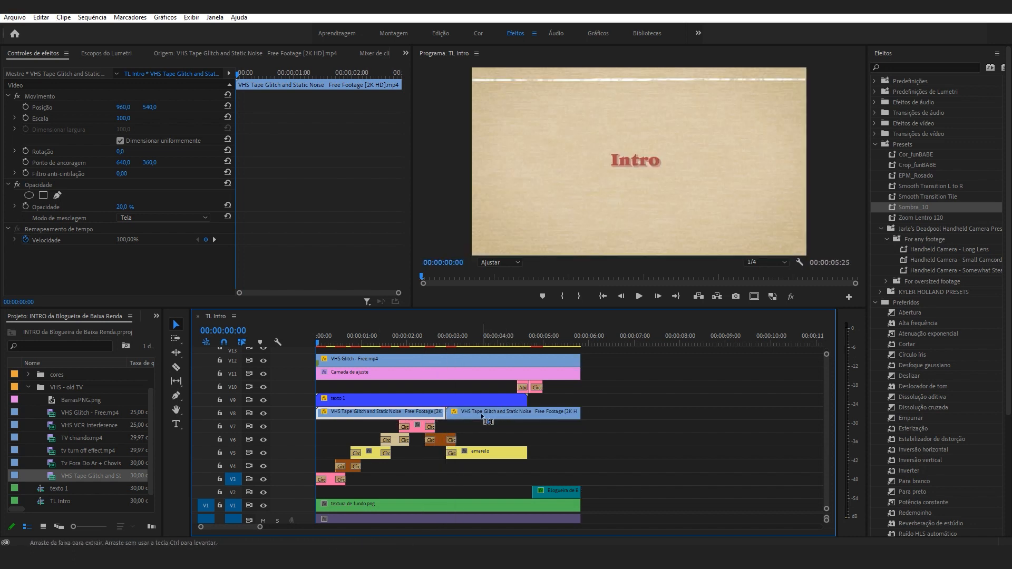
pyautogui.hotkey('ctrl', 'z')
pyautogui.moveTo(367, 417); pyautogui.dragTo(488, 417)
pyautogui.moveTo(585, 412); pyautogui.dragTo(582, 414)
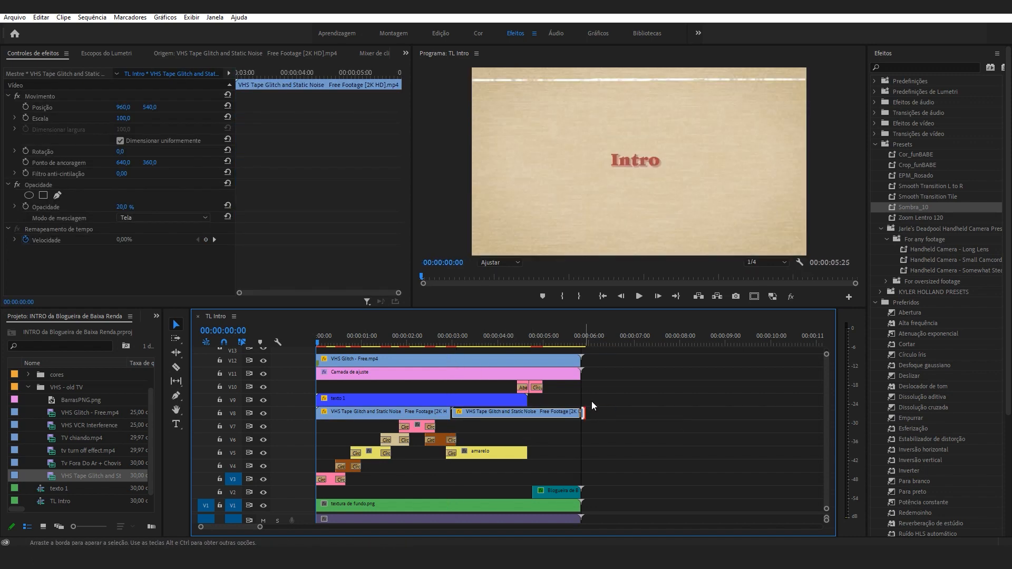
pyautogui.click(607, 400)
# Preview the intro and adjust the opacity of the first VHS Tape Glitch and Static Noise clip on V8.
pyautogui.press('space')
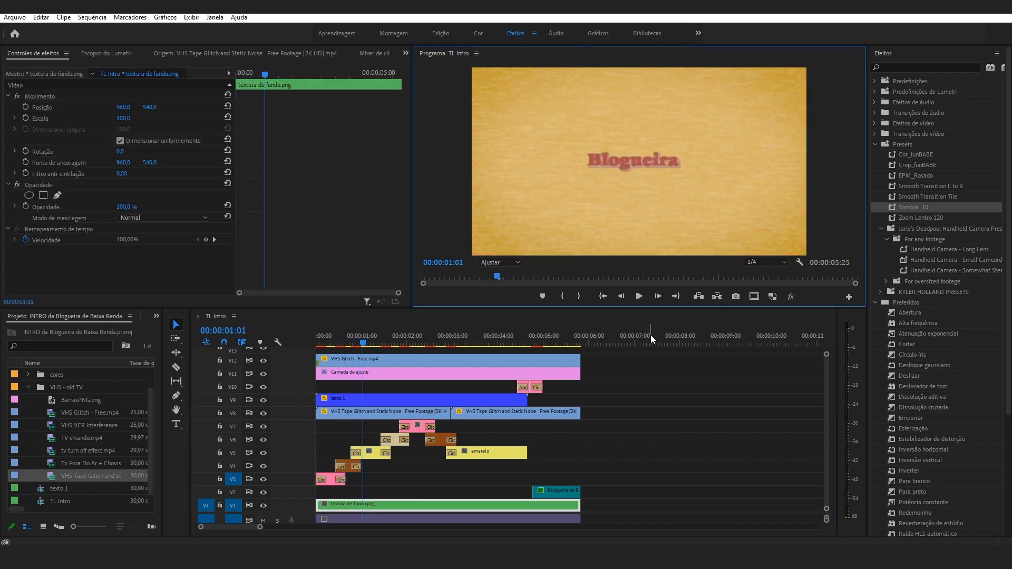
pyautogui.click(415, 413)
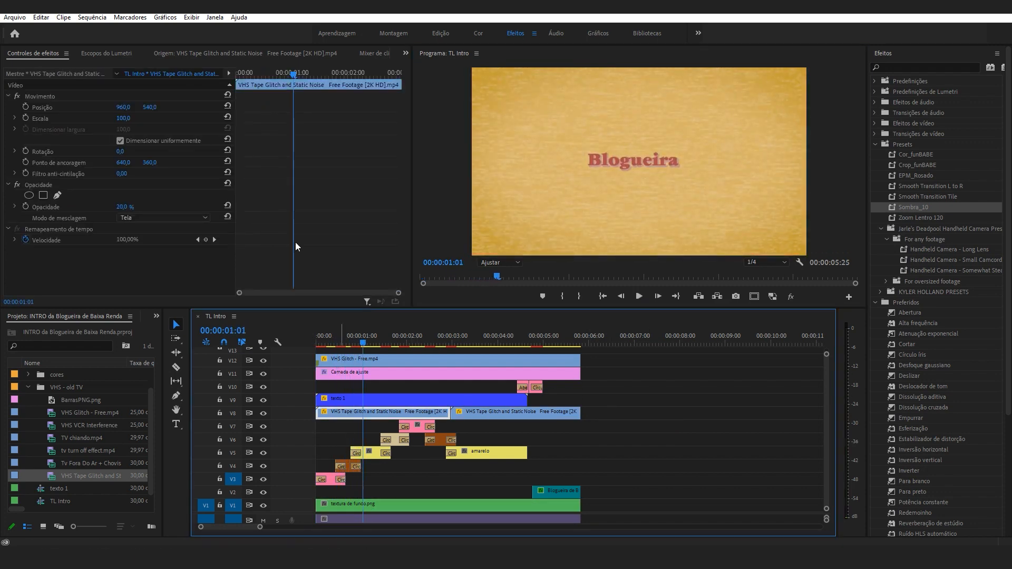
pyautogui.click(131, 206)
pyautogui.write('1')
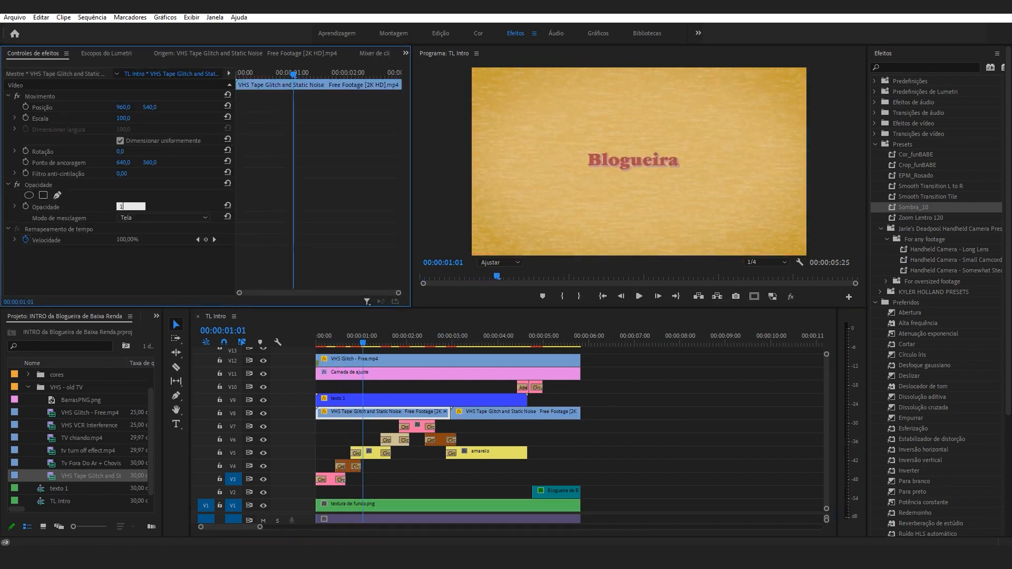
pyautogui.write('00')
pyautogui.press('Return')
# Replay the intro with the changed noise opacity, go back two frames on the final title, and save the project.
pyautogui.press('space')
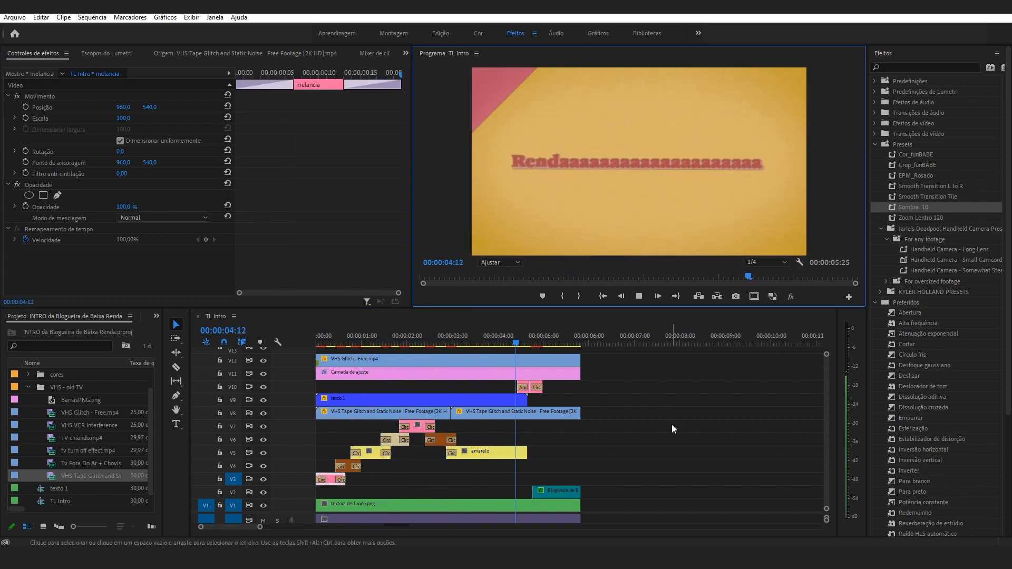
pyautogui.press('space')
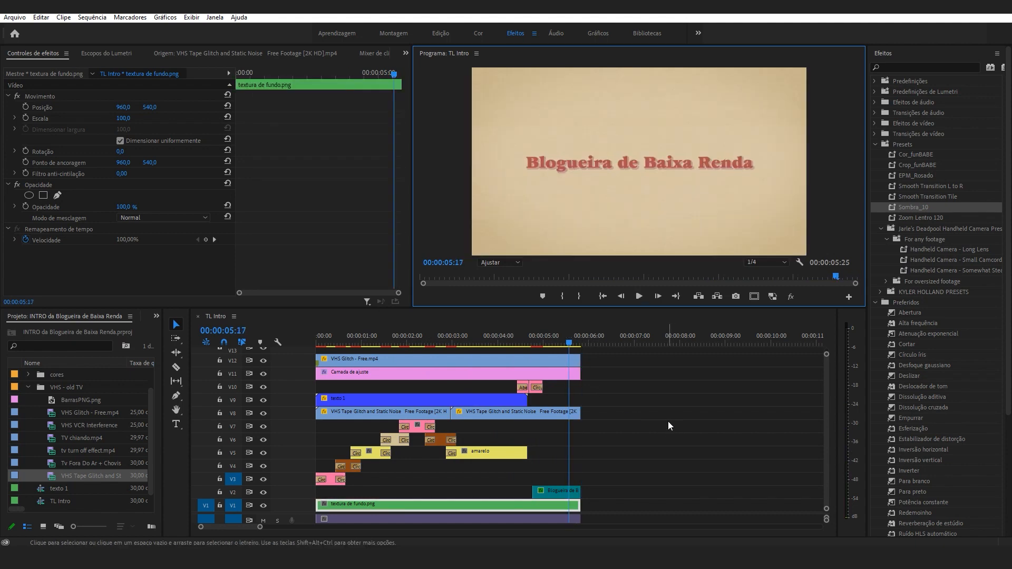
pyautogui.press('Left')
pyautogui.press('Left')
pyautogui.hotkey('ctrl', 's')
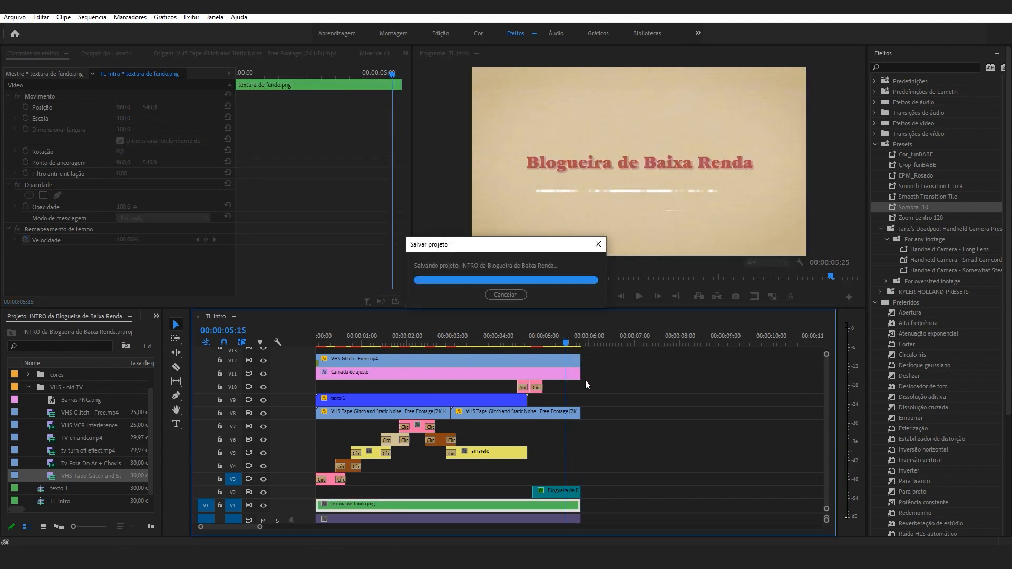
# Strengthen the adjustment layer's Lumetri vignette with an amount of -1.5 and a feather of 46.3.
pyautogui.click(550, 377)
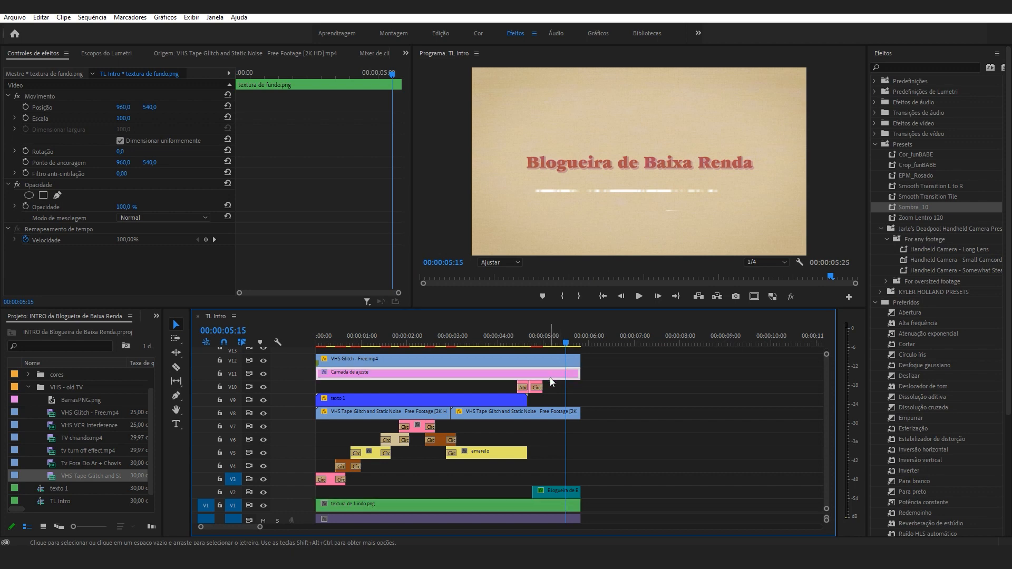
pyautogui.moveTo(551, 374)
pyautogui.mouseDown()
pyautogui.moveTo(549, 355)
pyautogui.moveTo(554, 374)
pyautogui.mouseUp()
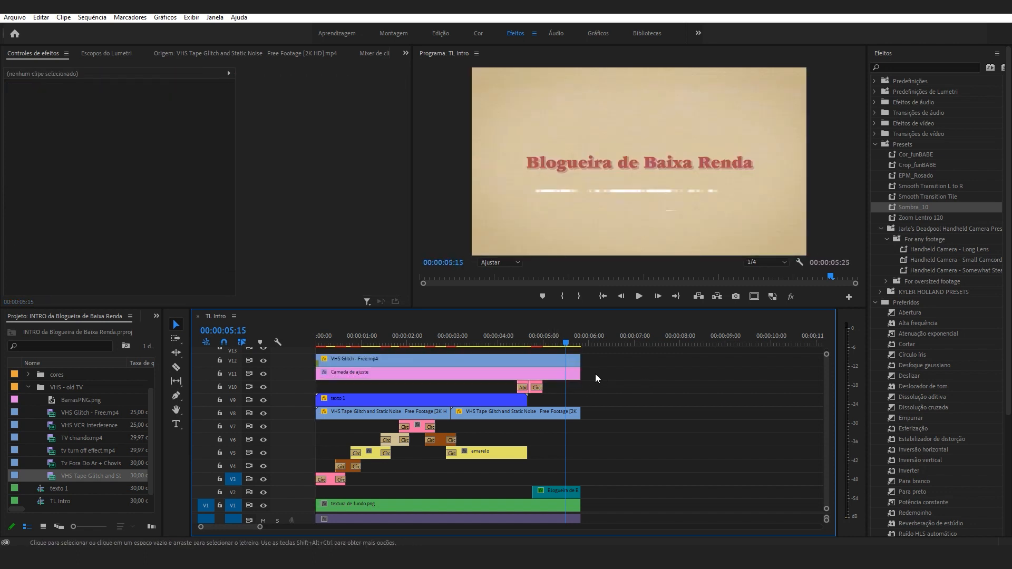
pyautogui.click(480, 32)
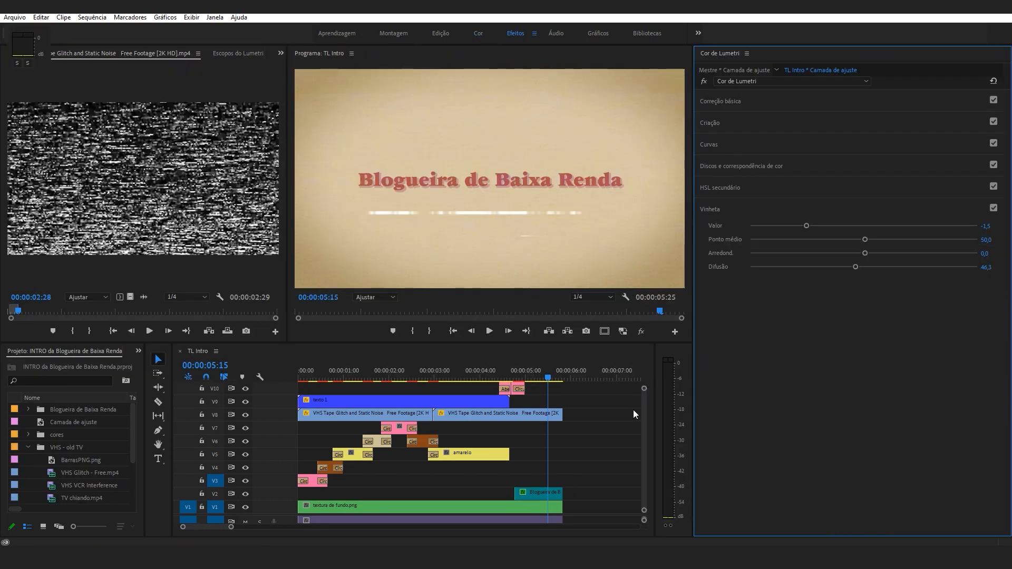
# Soften the adjustment layer's Lumetri vignette to an amount of -0.9 with a feather of 50.0, and save the project.
pyautogui.click(641, 413)
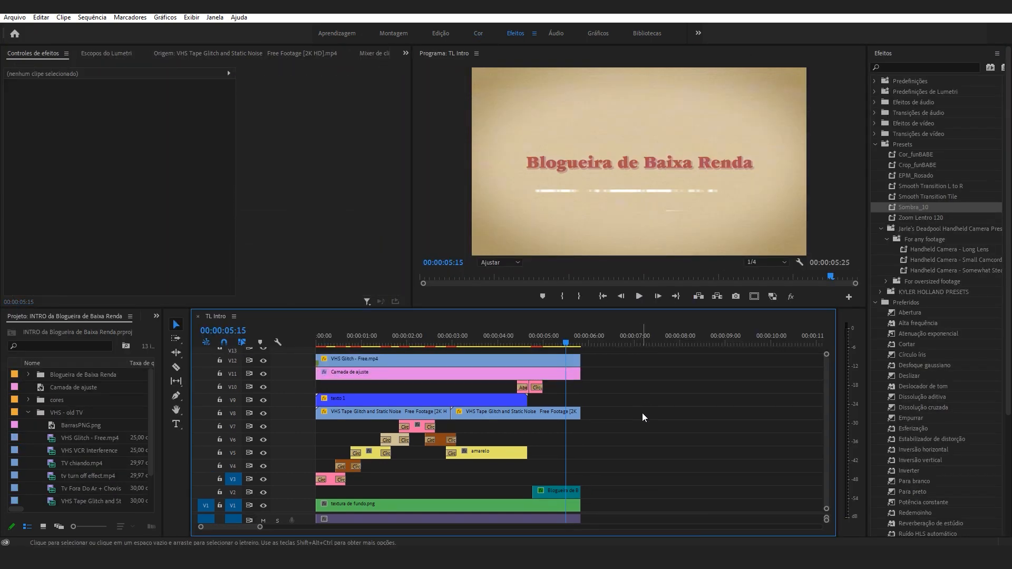
pyautogui.hotkey('ctrl', 's')
pyautogui.click(477, 34)
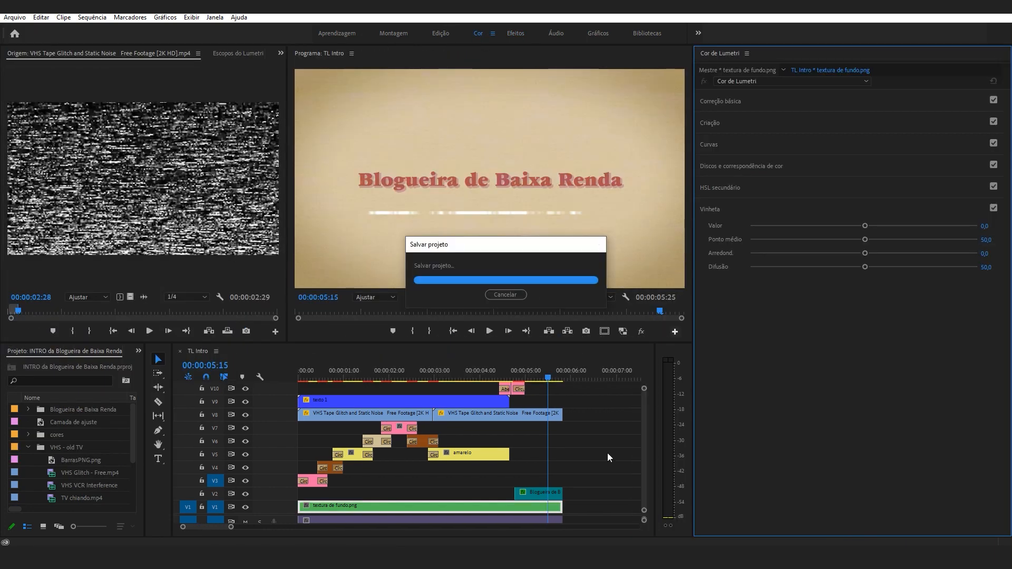
pyautogui.moveTo(644, 454); pyautogui.dragTo(648, 409)
pyautogui.click(553, 441)
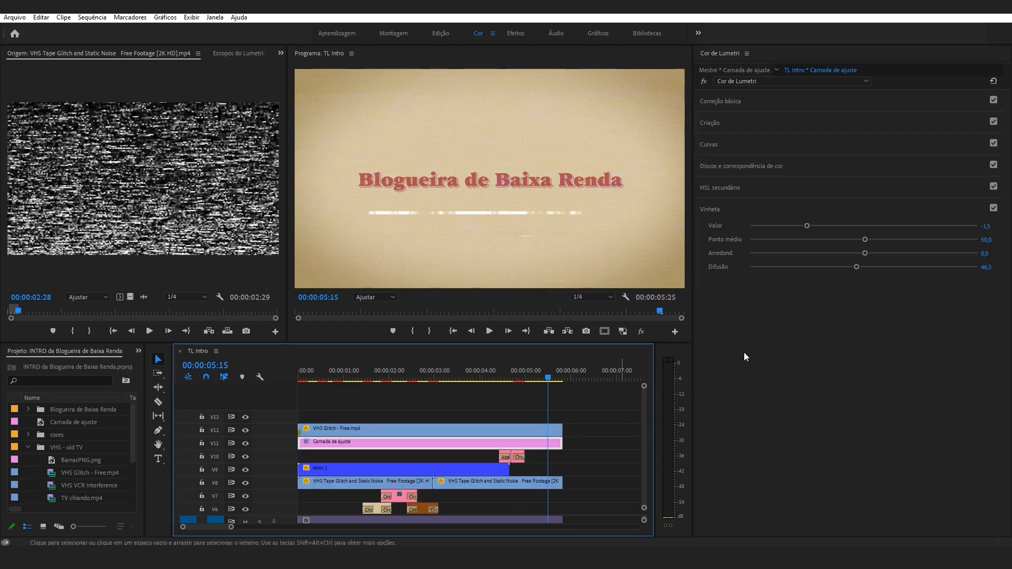
pyautogui.moveTo(807, 226); pyautogui.dragTo(824, 226)
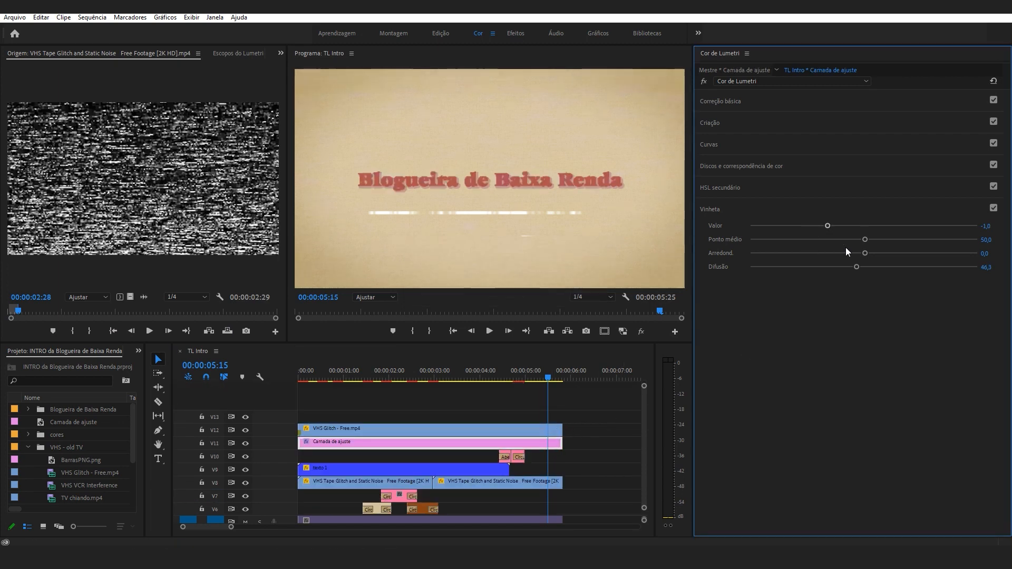
pyautogui.doubleClick(857, 267)
pyautogui.moveTo(827, 226); pyautogui.dragTo(824, 226)
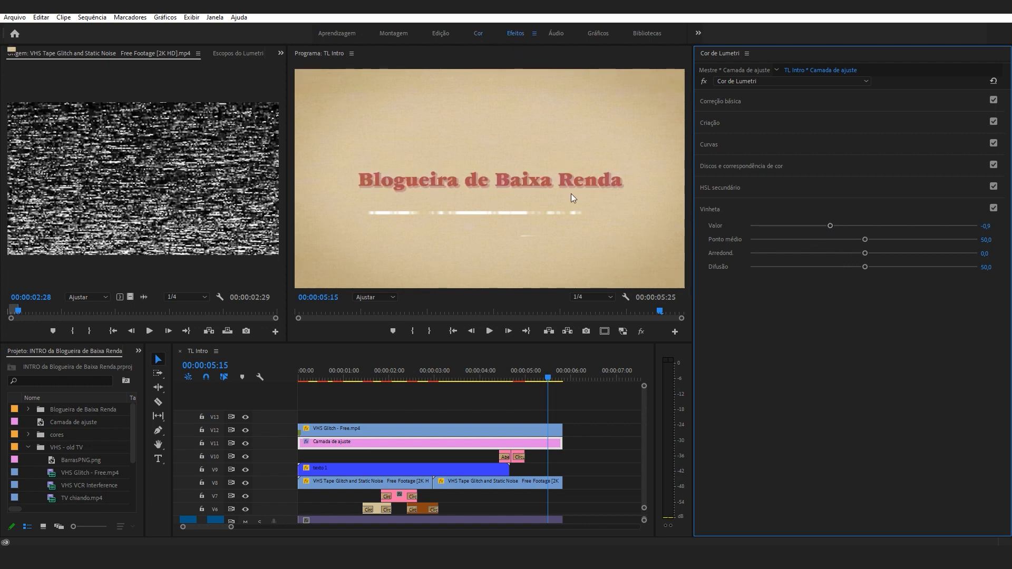
pyautogui.click(599, 299)
pyautogui.click(657, 384)
pyautogui.hotkey('ctrl', 's')
# Extend the ends of the VHS Glitch clip, the adjustment layer and the last V8 noise clip to 00:00:06:02.
pyautogui.moveTo(646, 419); pyautogui.dragTo(597, 374)
pyautogui.click(580, 340)
pyautogui.click(576, 504)
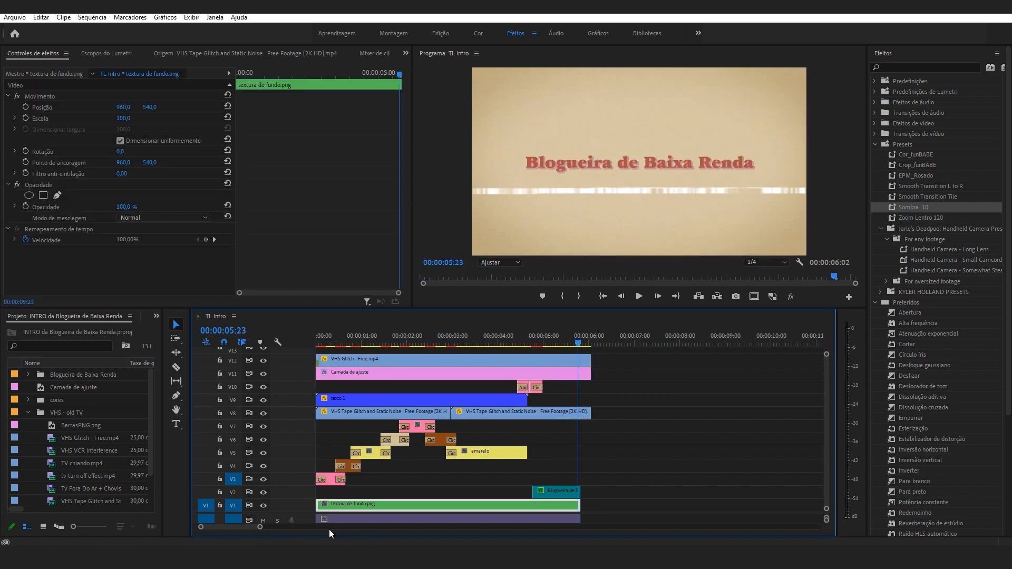
# Apply the Círculo íris transition to the ends of the clips on V12, V11 and V8 and check the ending.
pyautogui.moveTo(259, 528); pyautogui.dragTo(237, 536)
pyautogui.moveTo(909, 355); pyautogui.dragTo(641, 361)
pyautogui.moveTo(839, 366); pyautogui.dragTo(646, 376)
pyautogui.moveTo(534, 343); pyautogui.dragTo(552, 344)
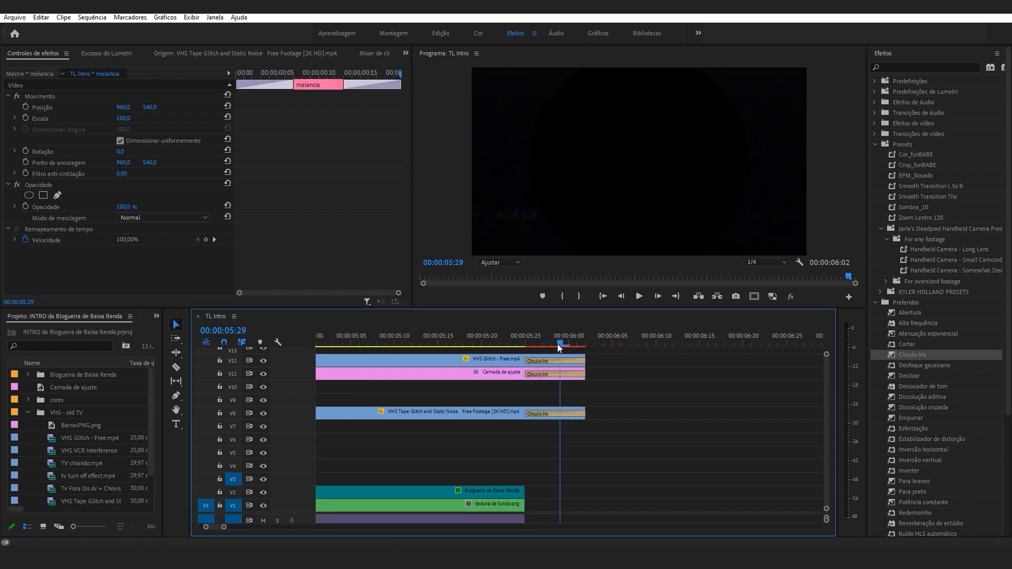
# Extend the Blogueira de Baixa Renda title on V2 and textura de fundo on V1 to 00:00:06:02.
pyautogui.moveTo(224, 527); pyautogui.dragTo(244, 529)
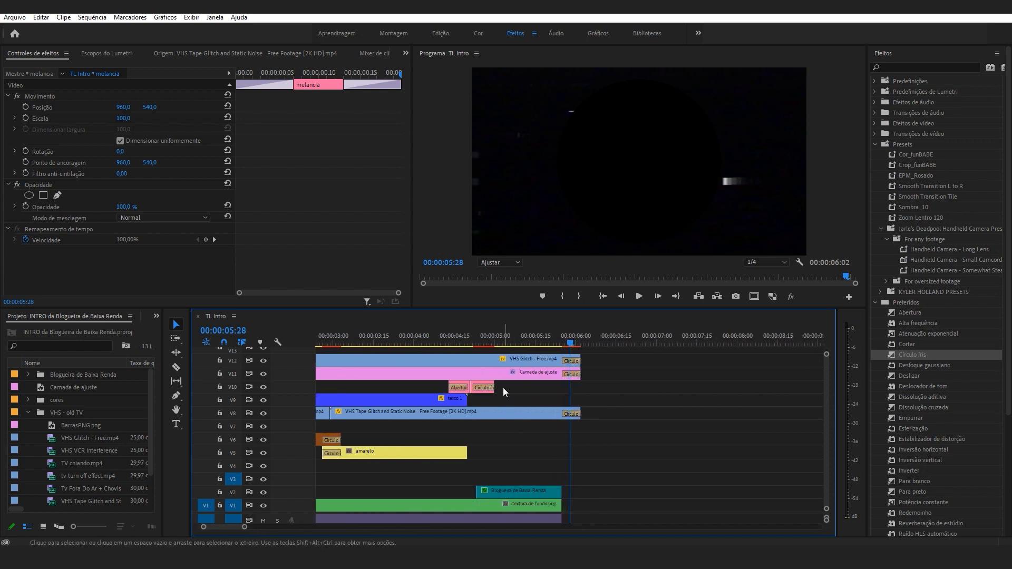
pyautogui.moveTo(473, 343); pyautogui.dragTo(512, 346)
pyautogui.moveTo(512, 347); pyautogui.dragTo(517, 347)
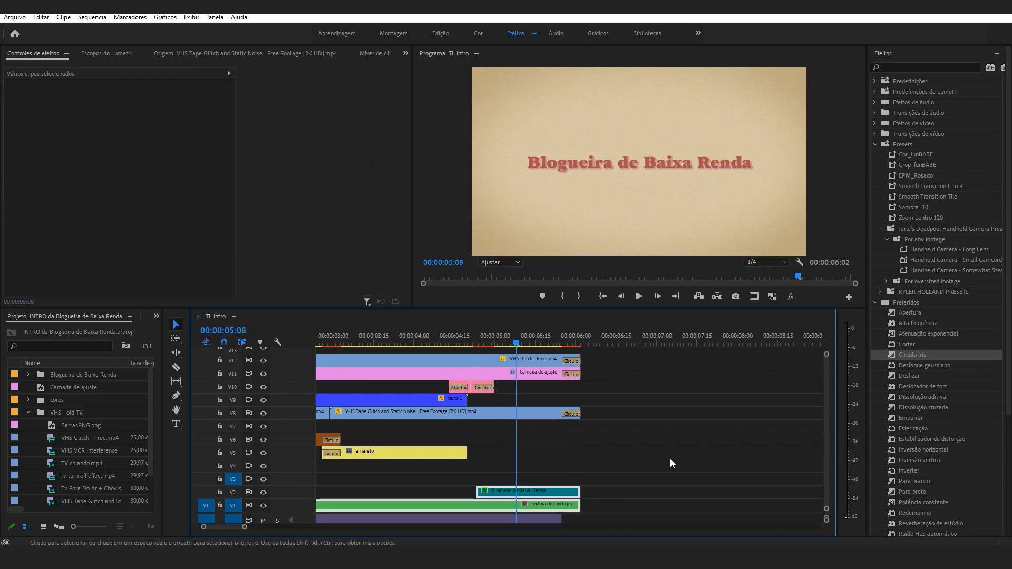
pyautogui.click(671, 463)
# Apply Círculo íris to the ends of the V2 title and the V1 background texture.
pyautogui.moveTo(912, 354); pyautogui.dragTo(580, 491)
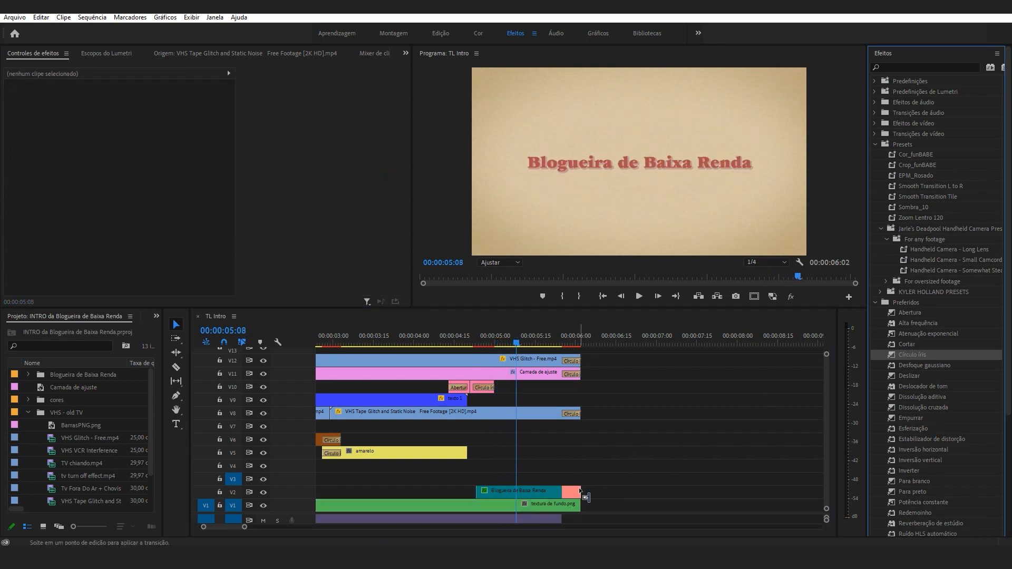
pyautogui.moveTo(909, 353); pyautogui.dragTo(578, 505)
pyautogui.click(562, 345)
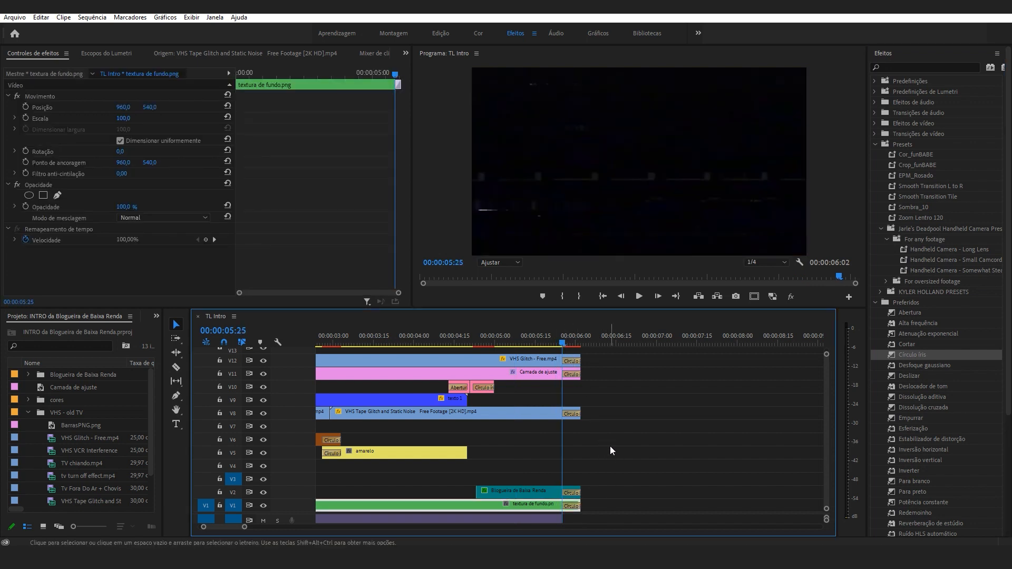
# Replace the closing irises on V12, V11 and V8 with Dissolução cruzada and step through the ending frames.
pyautogui.press('Left')
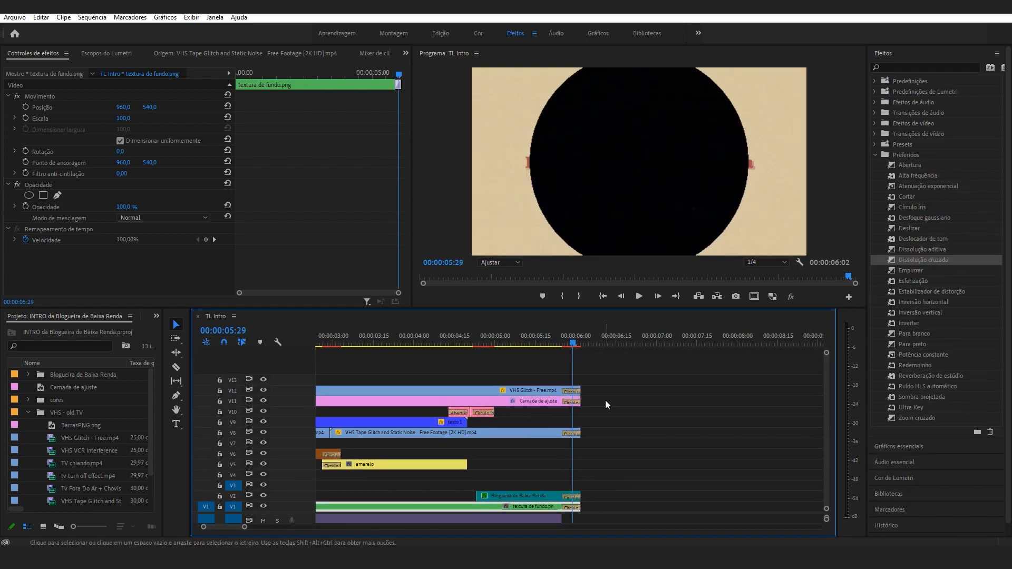
pyautogui.press('Right')
pyautogui.press('Right')
pyautogui.press('Right')
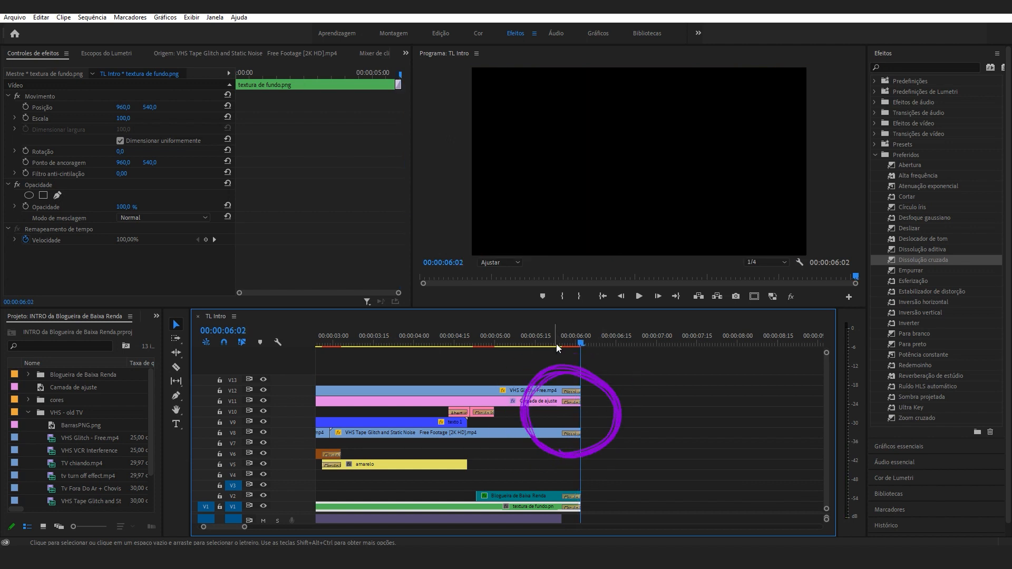
pyautogui.click(556, 344)
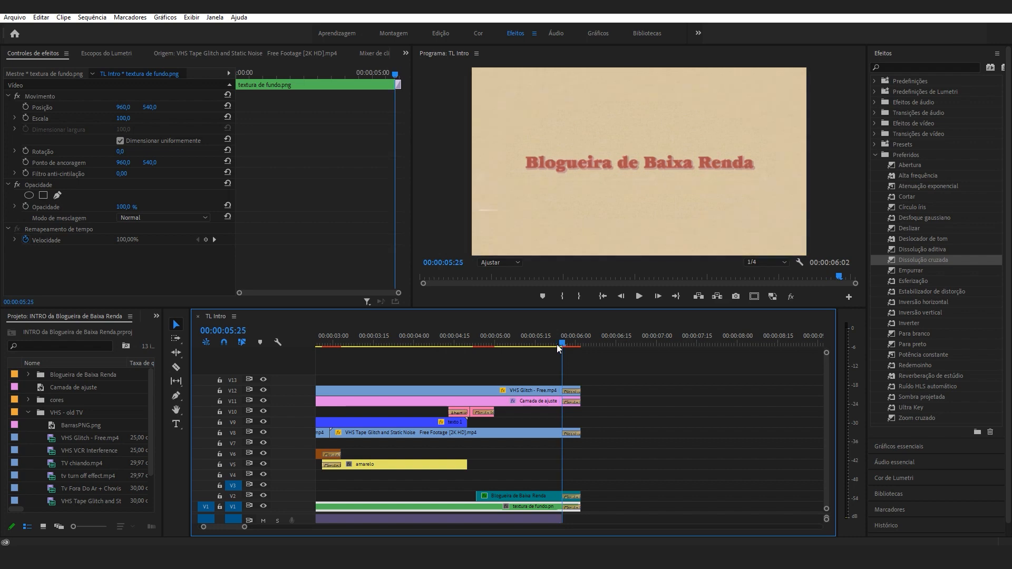
pyautogui.press('Left')
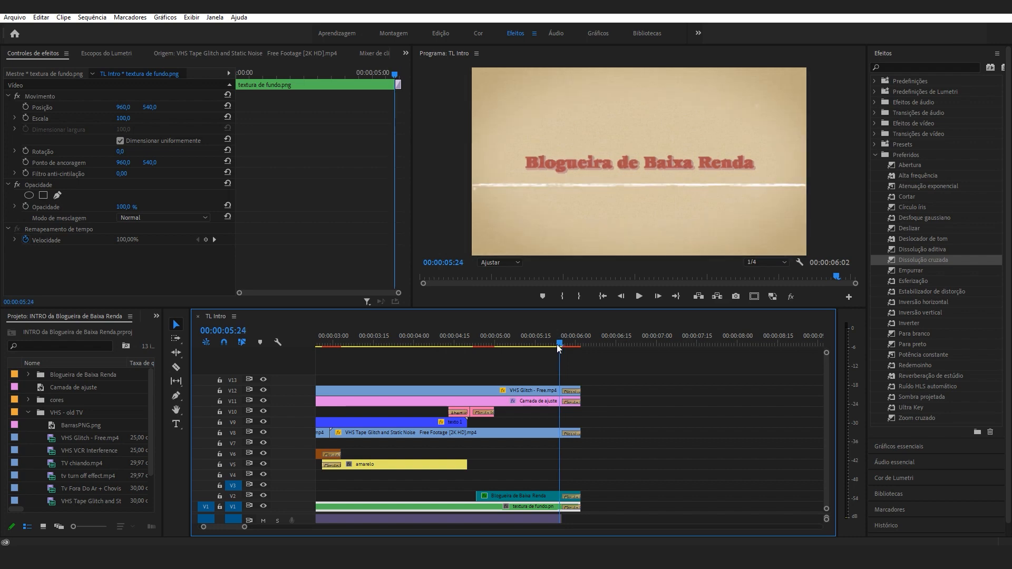
# Put Círculo íris back on the end of the adjustment layer and step through the closing transition frame by frame.
pyautogui.click(571, 403)
pyautogui.press('Right')
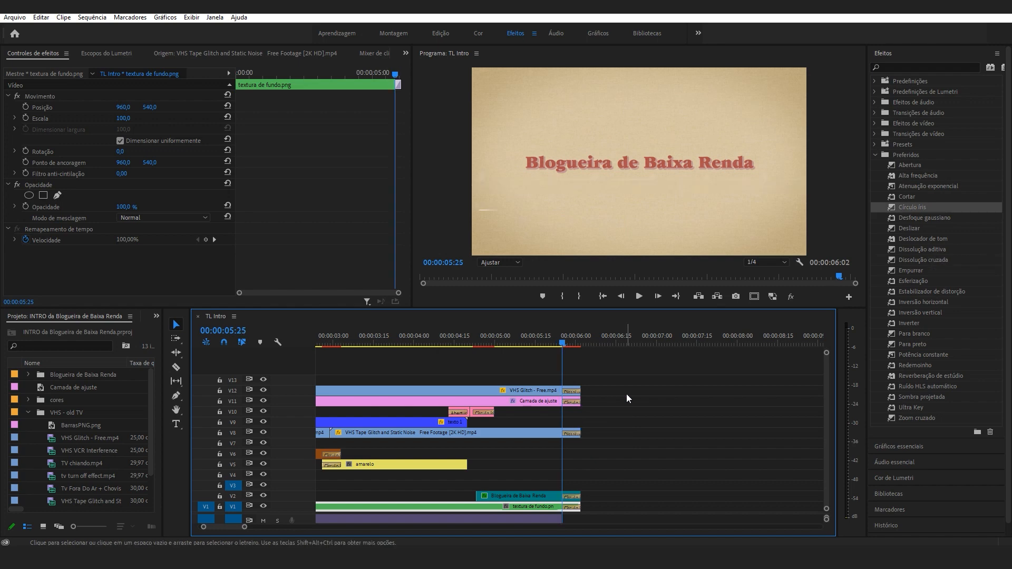
pyautogui.press('Right')
pyautogui.press('Right')
pyautogui.press('Right')
pyautogui.press('Right')
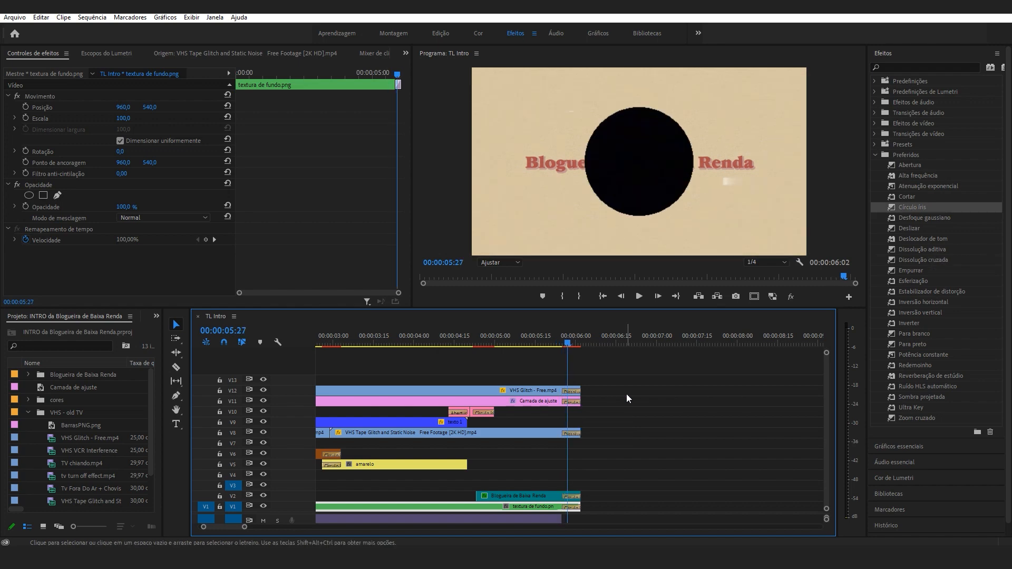
pyautogui.press('Right')
pyautogui.press('Right')
pyautogui.press('Right')
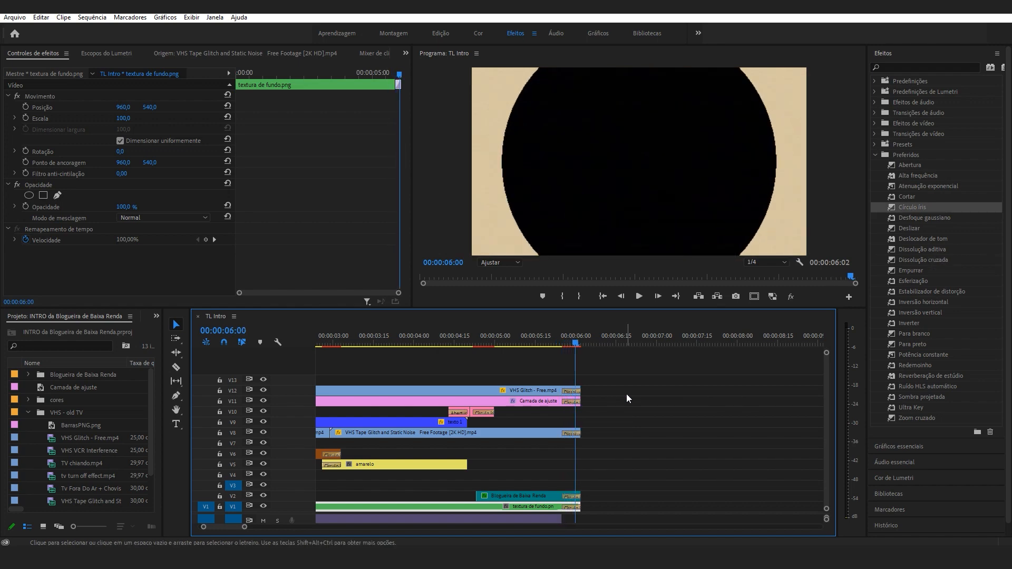
pyautogui.click(572, 343)
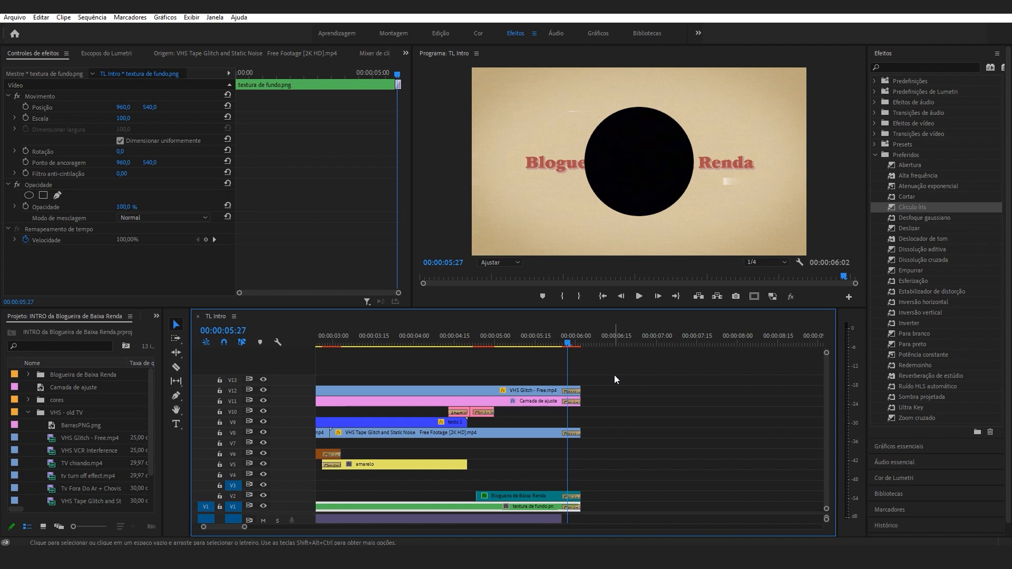
pyautogui.press('Right')
pyautogui.press('Right')
pyautogui.press('Right')
pyautogui.press('Right')
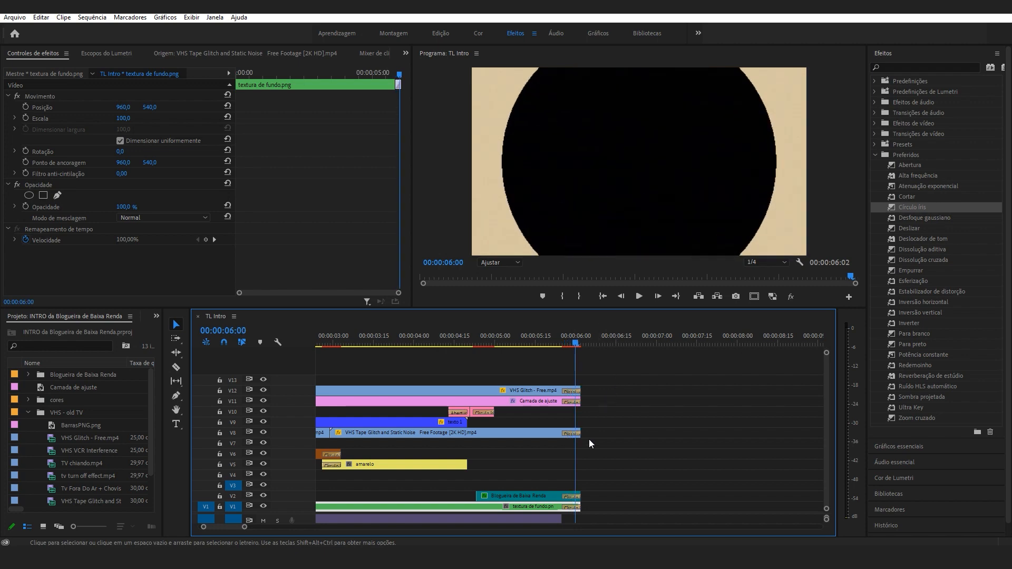
# Replay the ending and extend the closing clips on V12, V11, V8, V2 and V1 to 00:00:06:06.
pyautogui.moveTo(244, 527); pyautogui.dragTo(225, 527)
pyautogui.scroll(5, 545, 368)
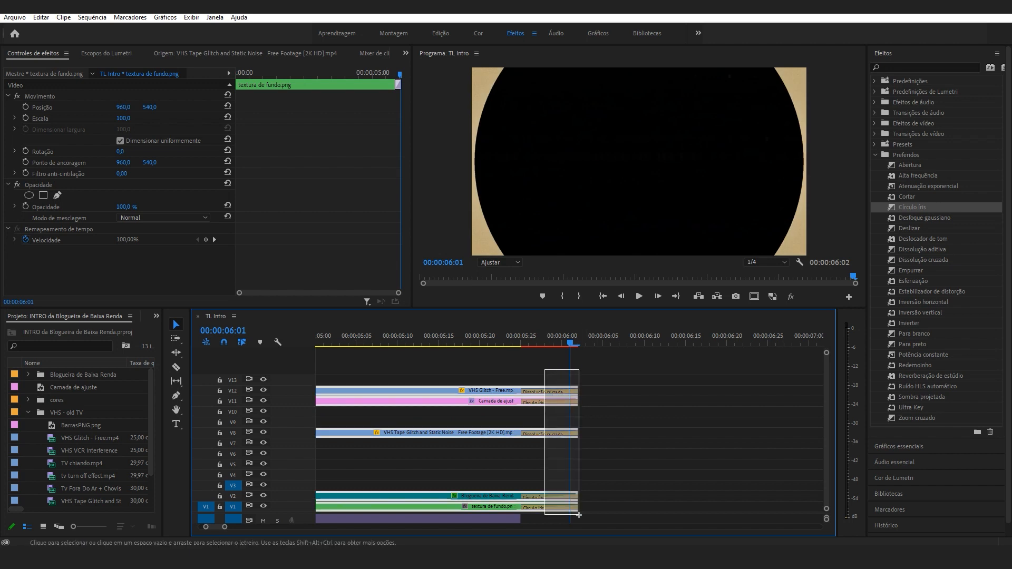
pyautogui.click(583, 343)
pyautogui.press('space')
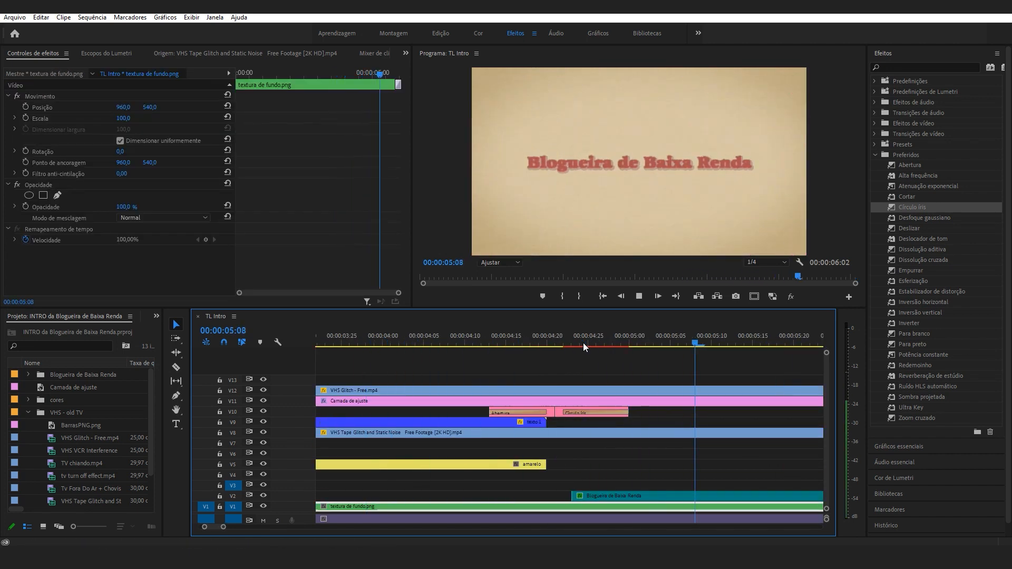
pyautogui.moveTo(464, 506); pyautogui.dragTo(502, 505)
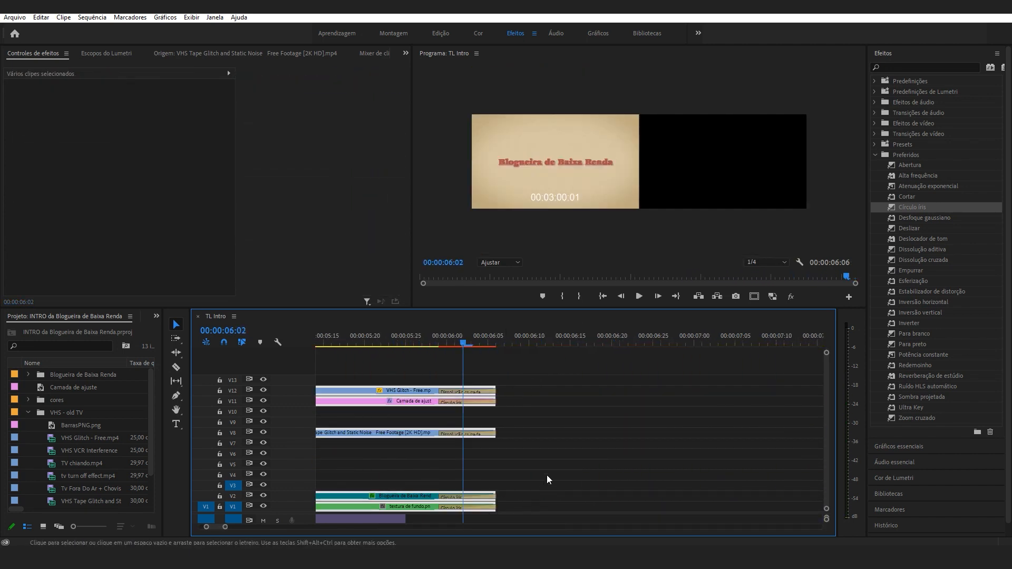
# Set the duration of the closing transitions on V12, V11, V8, V2 and V1 to 10 frames.
pyautogui.doubleClick(490, 393)
pyautogui.write('10')
pyautogui.press('Return')
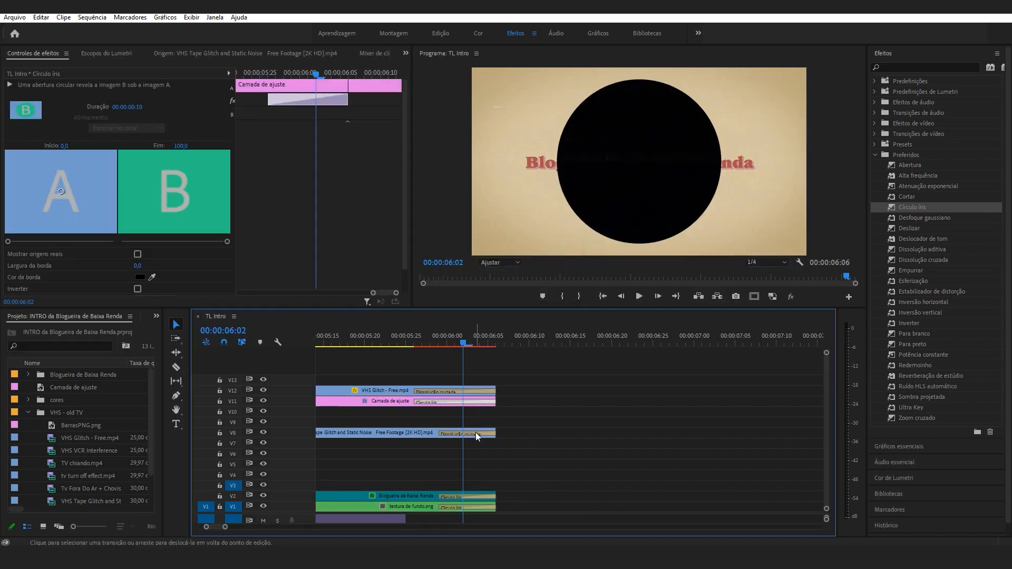
pyautogui.doubleClick(476, 433)
pyautogui.write('10')
pyautogui.press('Return')
pyautogui.doubleClick(480, 505)
pyautogui.write('10')
pyautogui.press('Return')
# Replay the closing transitions and lengthen the ending clips by one frame to 00:00:06:07.
pyautogui.click(363, 336)
pyautogui.press('space')
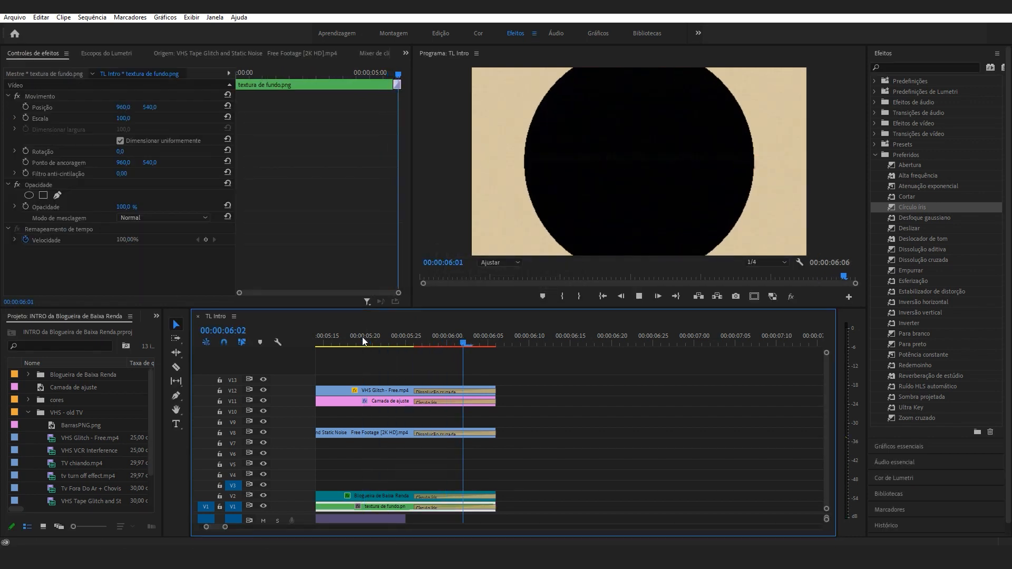
pyautogui.click(363, 336)
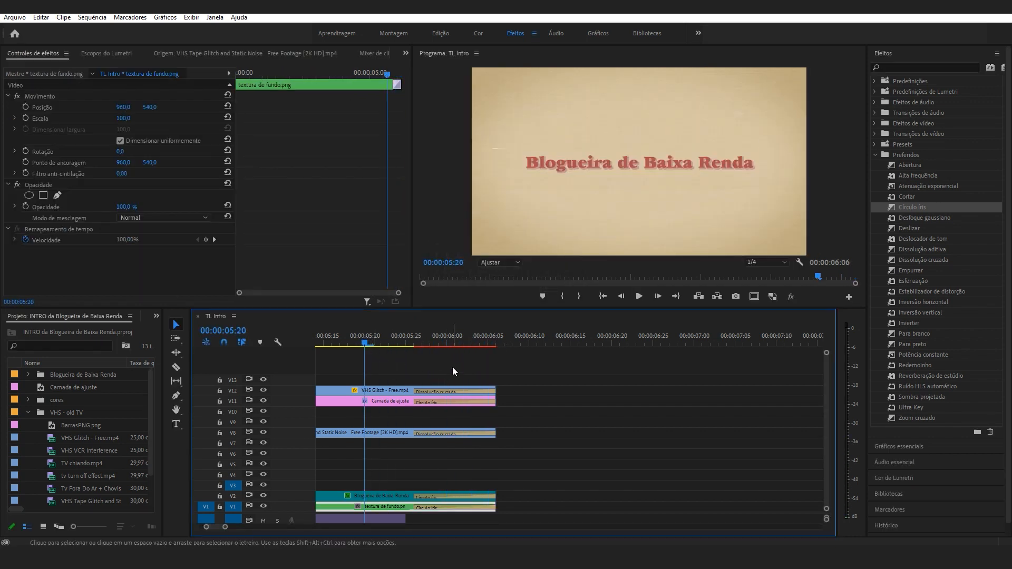
pyautogui.press('space')
pyautogui.moveTo(457, 372); pyautogui.dragTo(503, 508)
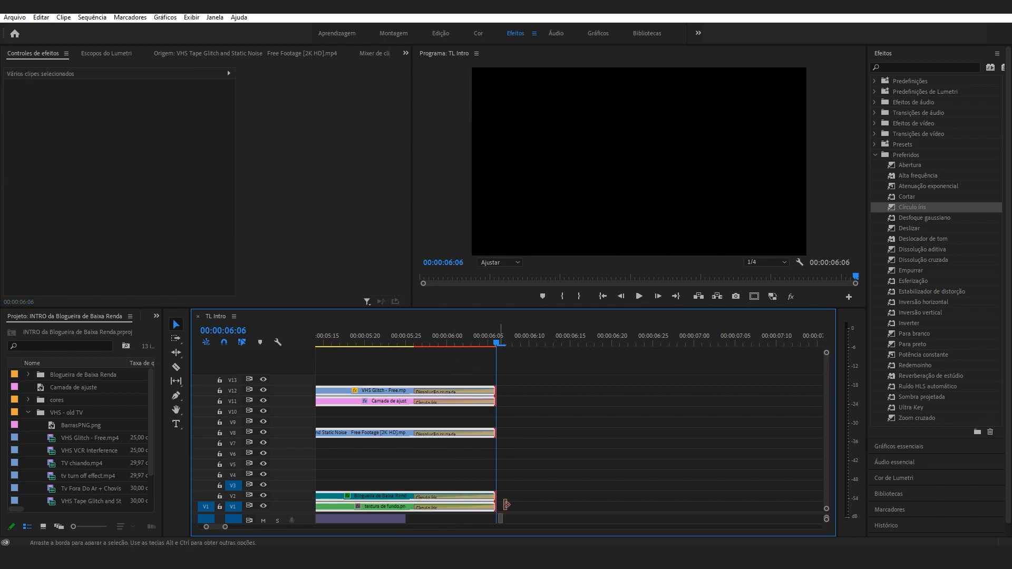
pyautogui.hotkey('alt', 'Right')
# Return to the start of the sequence and play the whole intro to review it.
pyautogui.click(603, 296)
pyautogui.moveTo(222, 527); pyautogui.dragTo(297, 480)
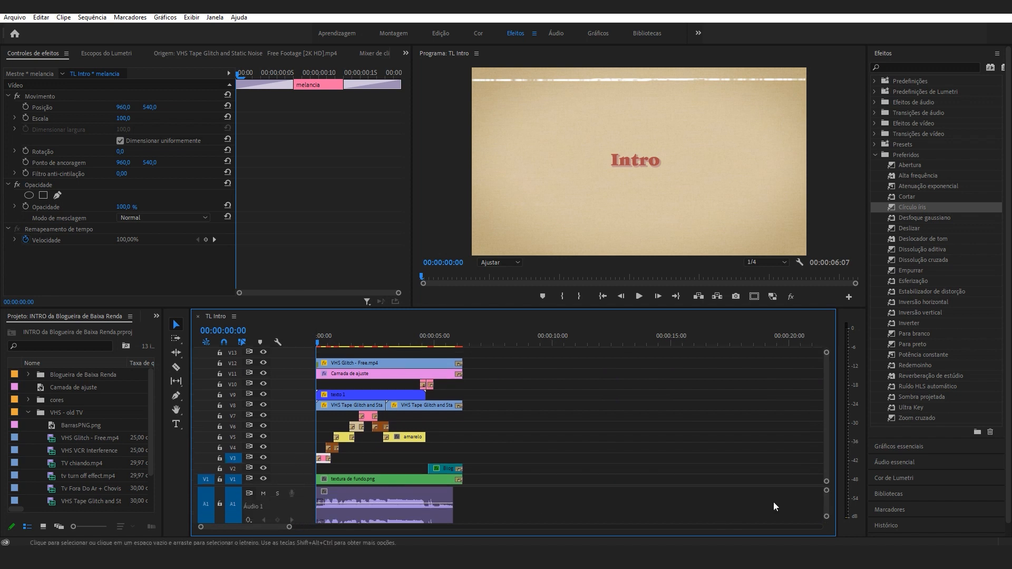
pyautogui.moveTo(828, 519); pyautogui.dragTo(829, 523)
pyautogui.press('space')
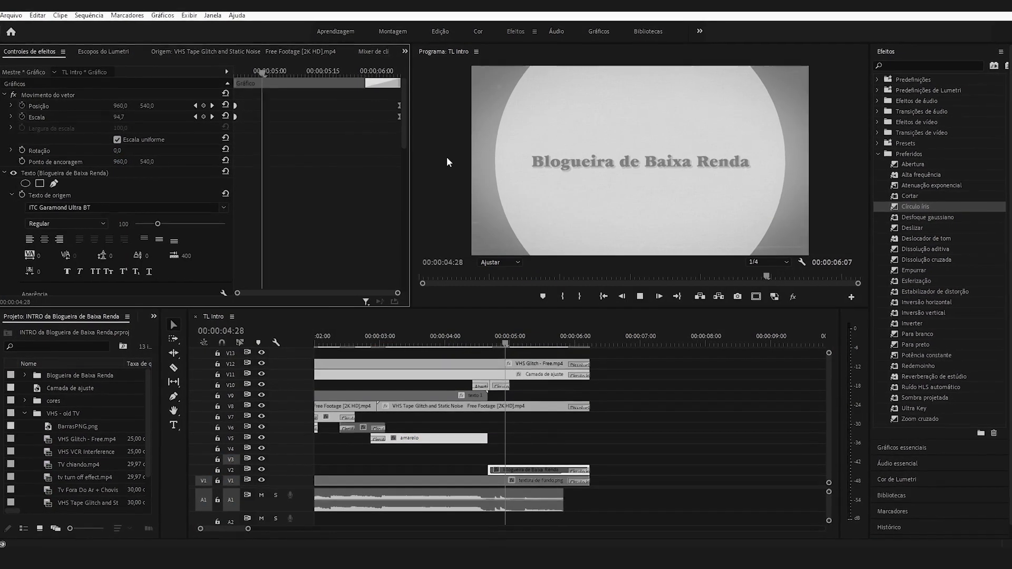
pyautogui.press('space')
# Adjust the temporal interpolation and timing of the final title's last position and scale keyframes, and preview the result.
pyautogui.rightClick(350, 111)
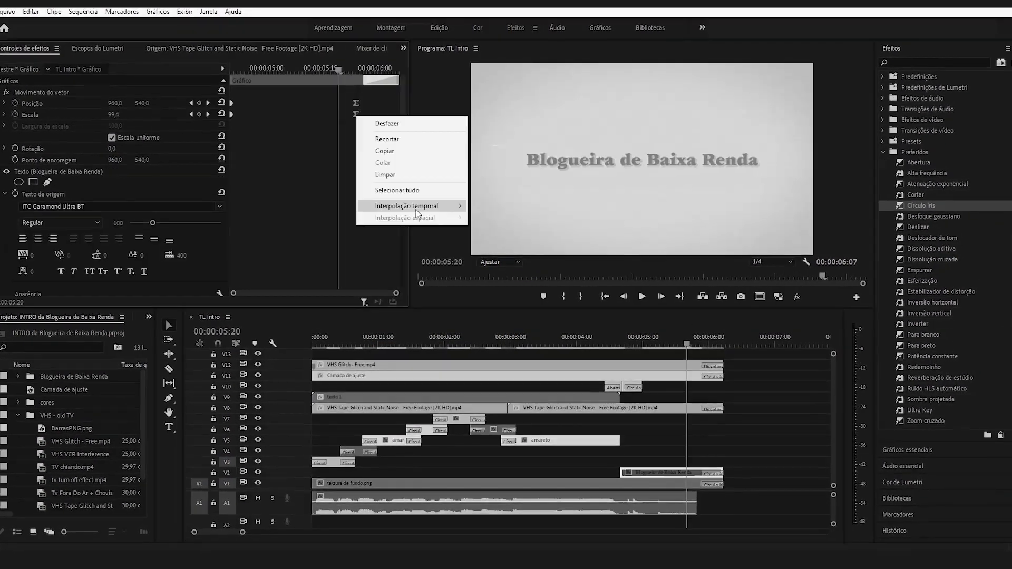
pyautogui.click(288, 140)
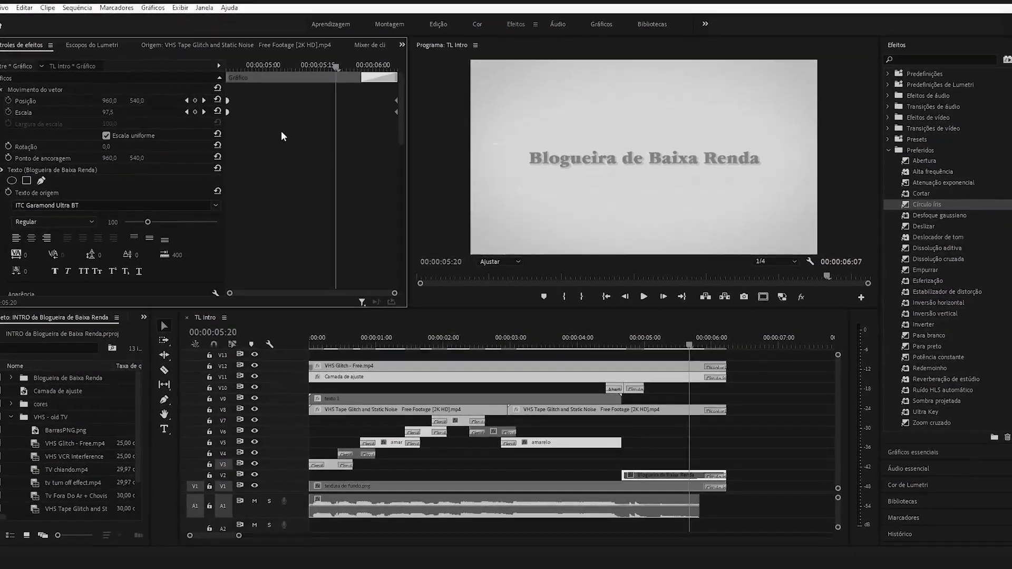
pyautogui.press('space')
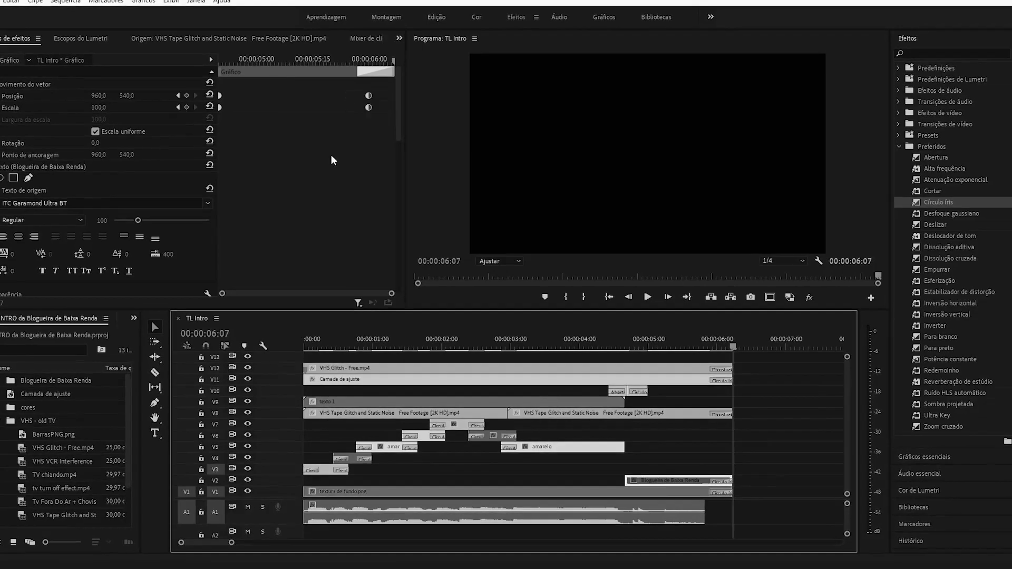
pyautogui.click(706, 347)
# Apply the Potência constante audio transition to the end of the A1 audio clip.
pyautogui.click(701, 492)
pyautogui.moveTo(962, 362); pyautogui.dragTo(706, 521)
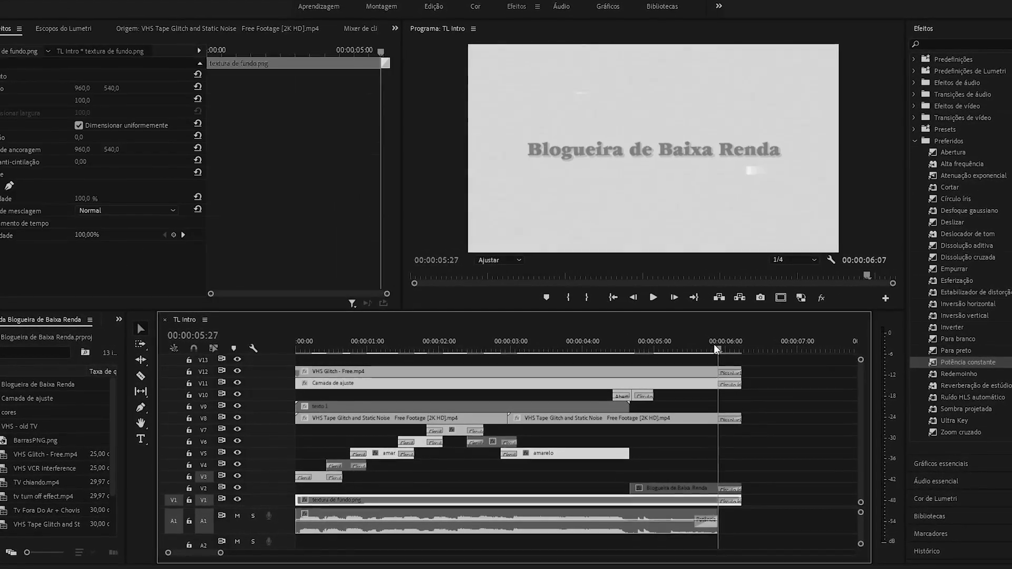
pyautogui.click(714, 344)
pyautogui.click(777, 345)
# Remove the position and scale keyframes from the Blogueira de Baixa Renda title on V2 and check it at 00:00:05:14.
pyautogui.click(689, 491)
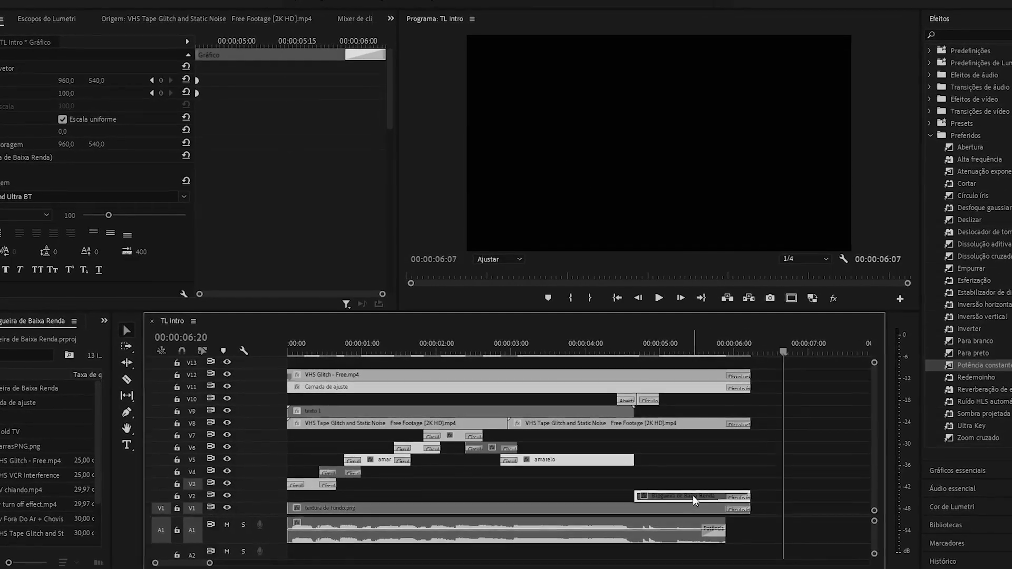
pyautogui.rightClick(694, 497)
pyautogui.click(738, 58)
pyautogui.click(533, 433)
pyautogui.click(695, 345)
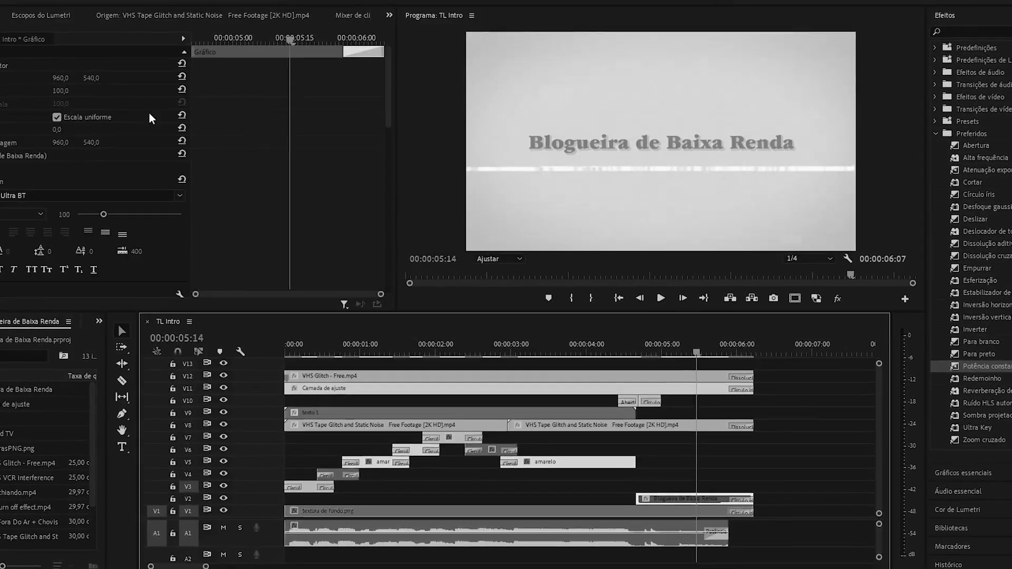
# Adjust the scale animation of the Blogueira de Baixa Renda title on V2, entering a scale value of 95.
pyautogui.moveTo(289, 92); pyautogui.dragTo(233, 93)
pyautogui.click(161, 81)
pyautogui.click(66, 93)
pyautogui.write('95')
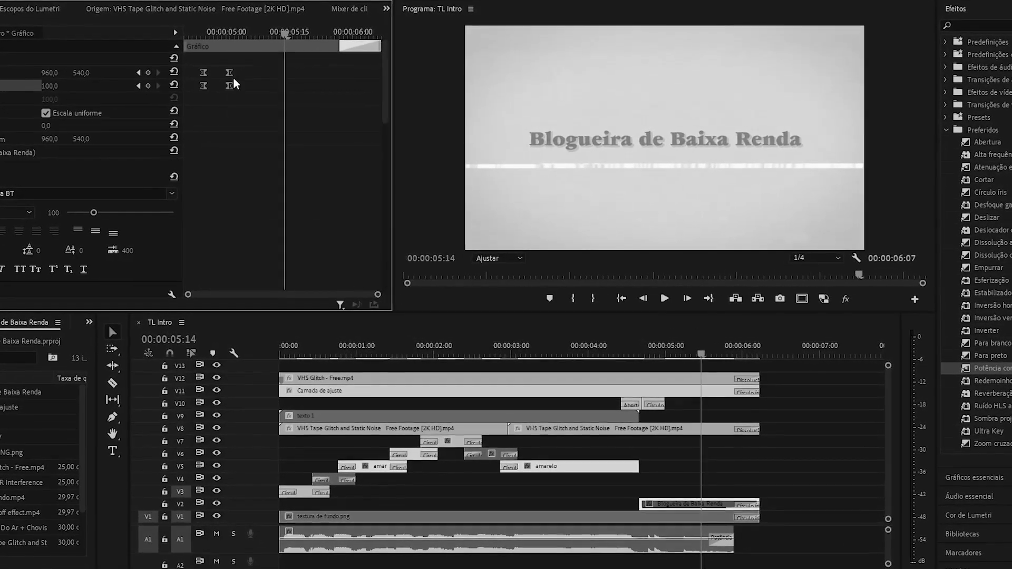
# Set up the TL Intro media export as QuickTime with the preset GoPro CineForm RGB de 12 bits com alfa na profundidade máxima de bits.
pyautogui.hotkey('alt', 'a')
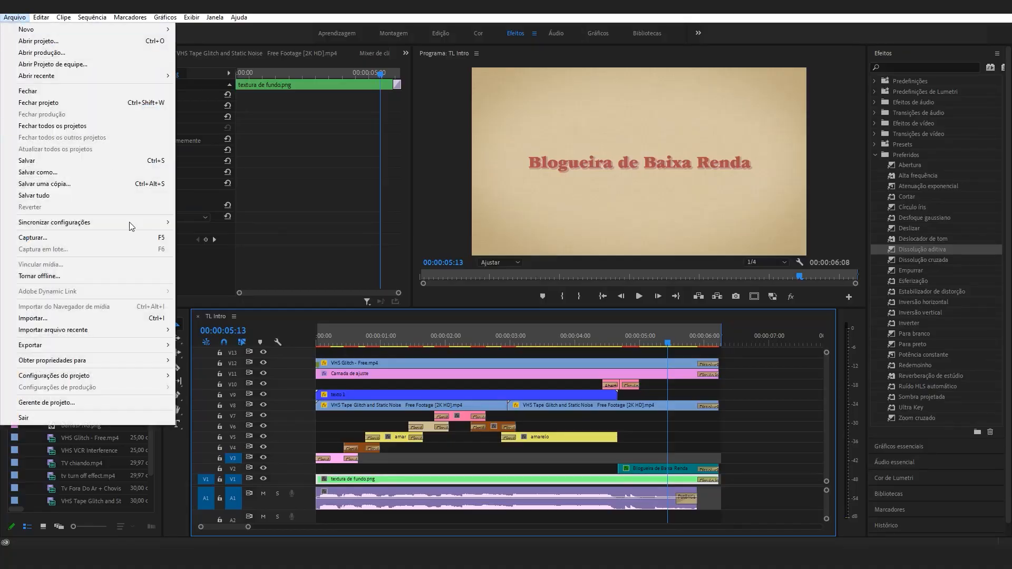
pyautogui.moveTo(126, 345)
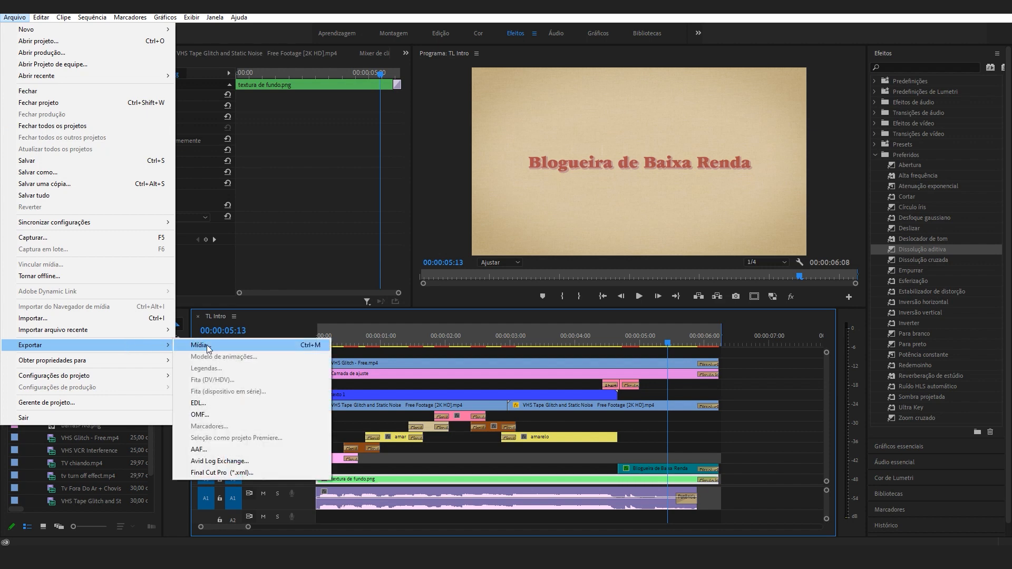
pyautogui.click(207, 344)
pyautogui.click(663, 109)
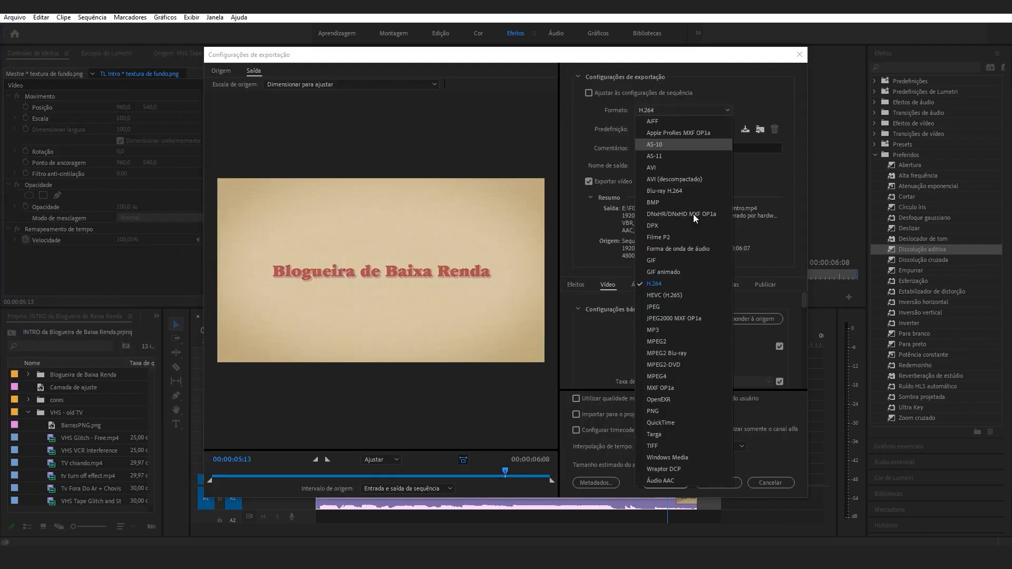
pyautogui.click(670, 420)
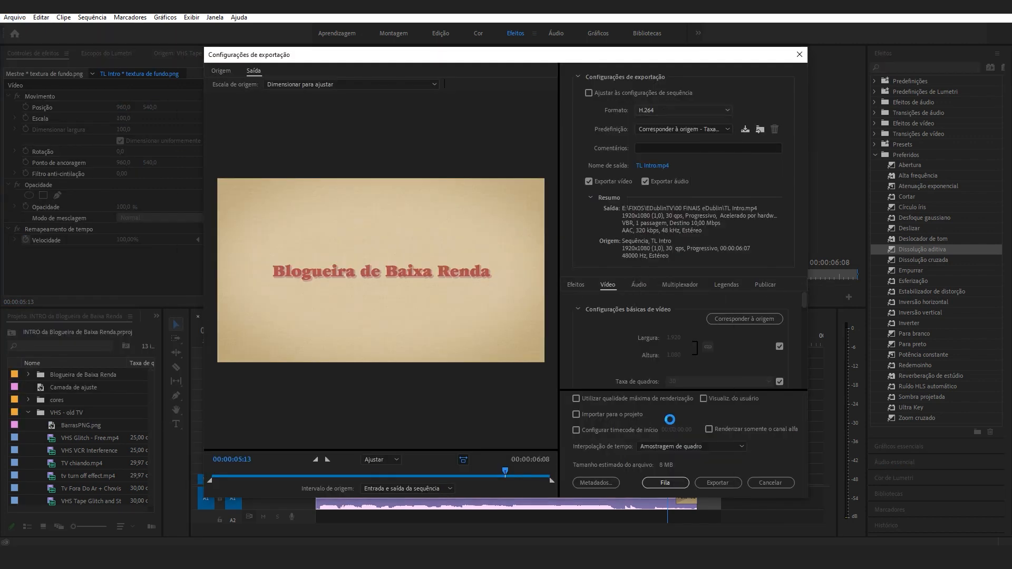
pyautogui.click(669, 130)
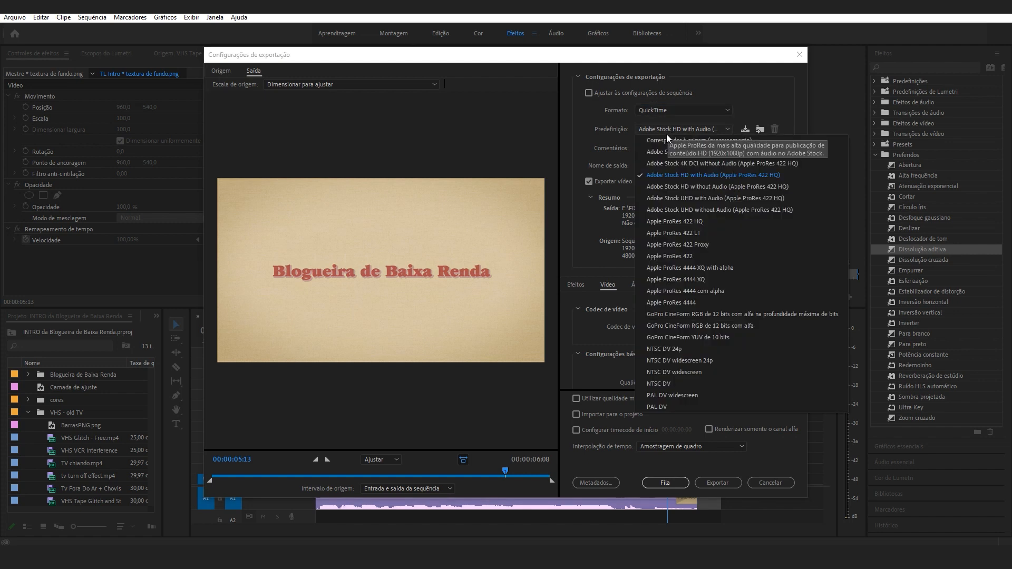
pyautogui.click(710, 315)
# Name the output file Intro BDBR_v1.mov in the Freelas\Blogueira de Baixa Renda folder and export the sequence immediately.
pyautogui.click(654, 166)
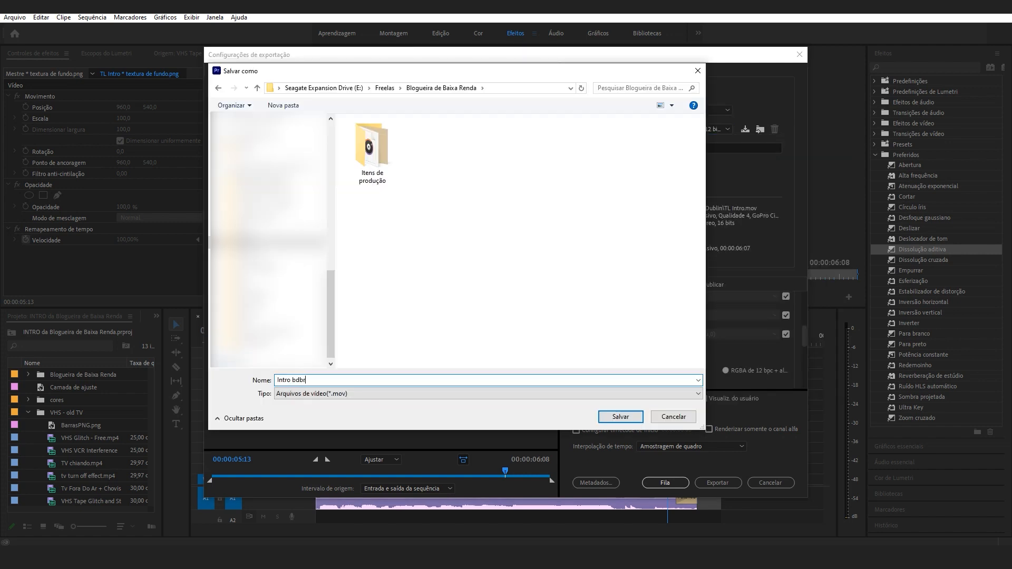
pyautogui.write('r_V1')
pyautogui.press('Return')
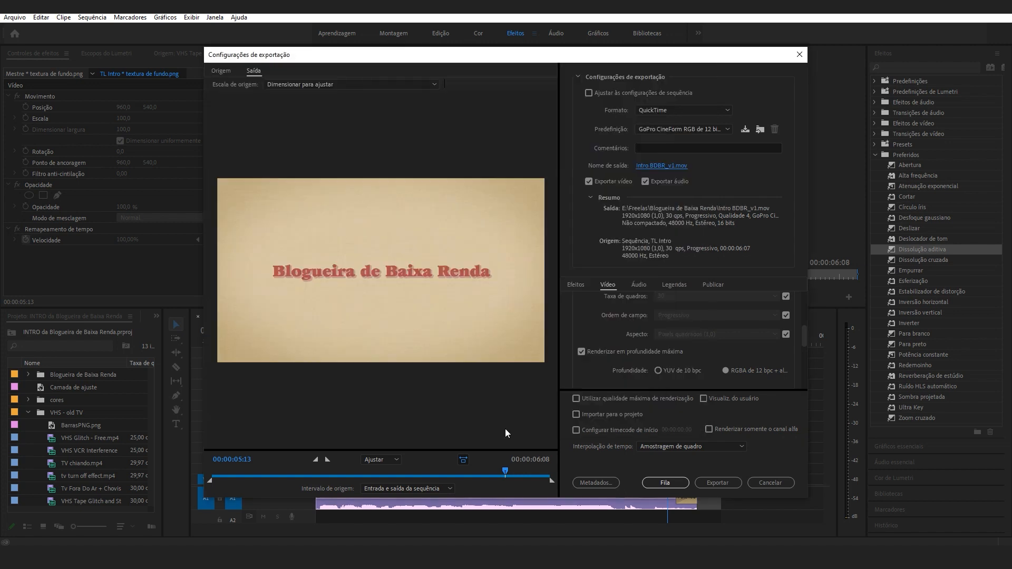
pyautogui.click(708, 483)
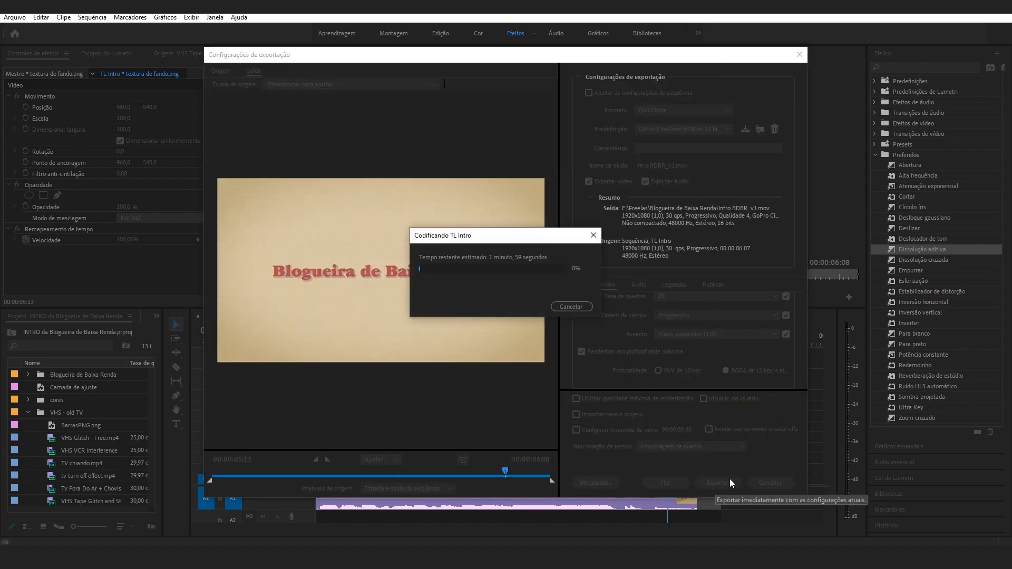